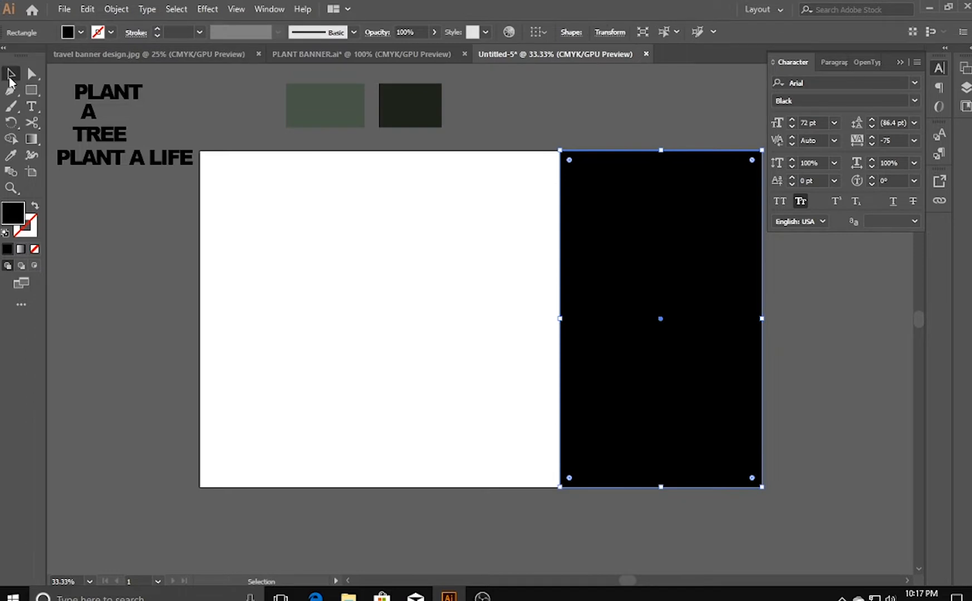
- Slant the black rectangle's left edge by moving its top-left corner outward and its bottom-left corner slightly inward
left_click(32, 74)
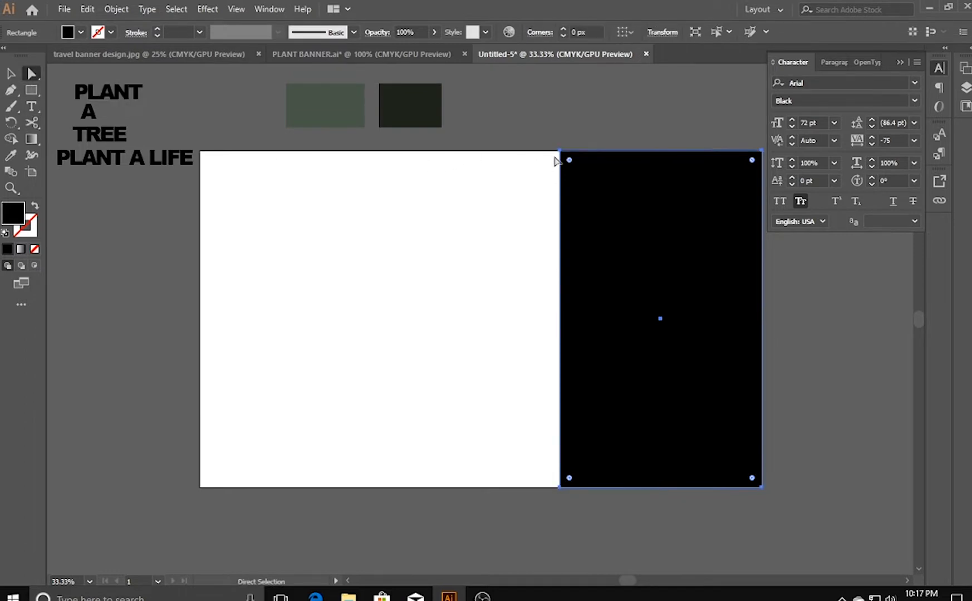
left_click_drag(559, 150, 499, 151)
mouse_move(559, 487)
left_mouse_down()
mouse_move(573, 488)
mouse_move(563, 489)
left_mouse_up()
left_click(569, 529)
left_click(562, 514)
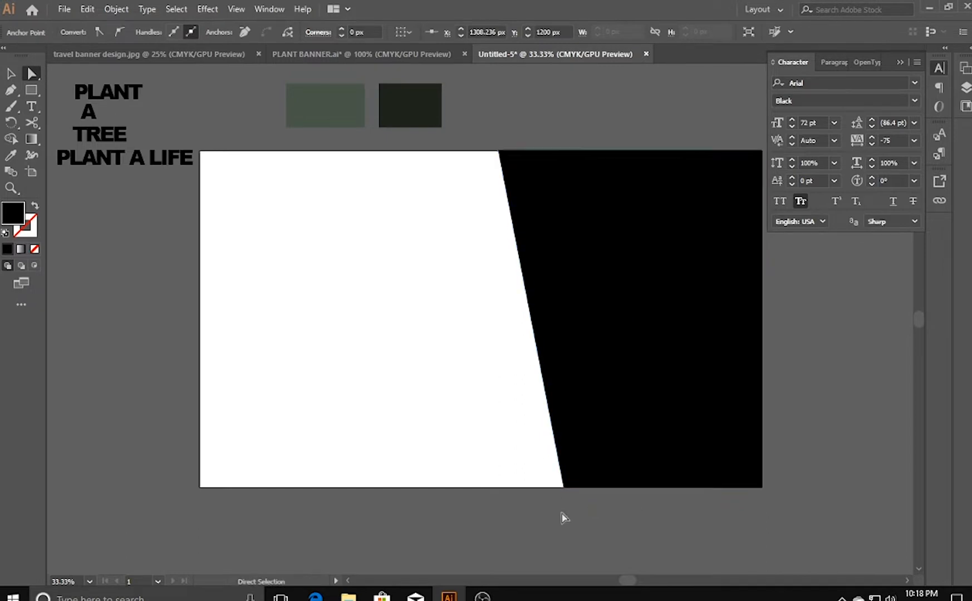
- Draw a second rectangle over the white area and slant its right edge parallel to the first shape, leaving a thin white diagonal gap
left_click(31, 89)
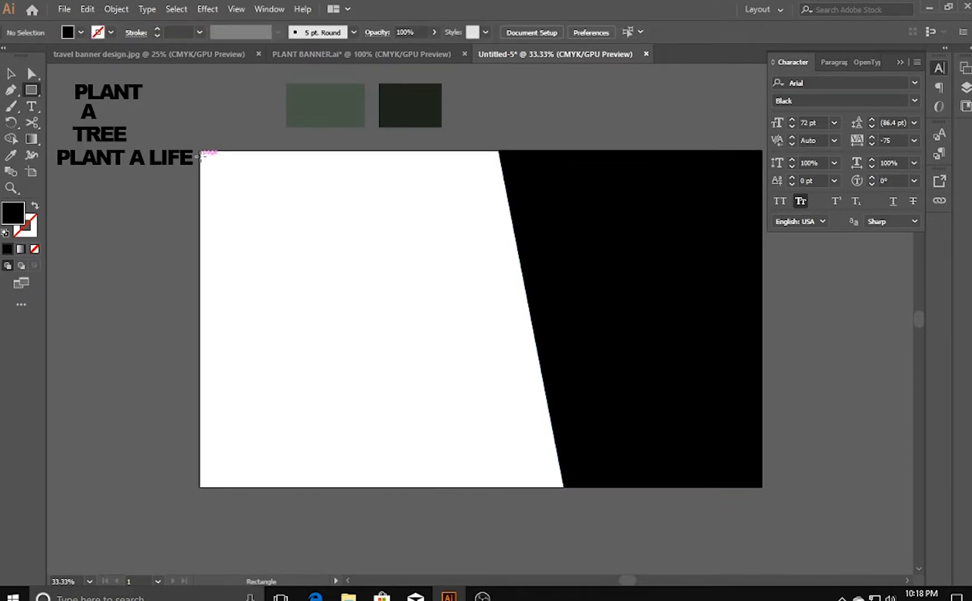
mouse_move(200, 150)
left_mouse_down()
mouse_move(460, 458)
mouse_move(499, 487)
left_mouse_up()
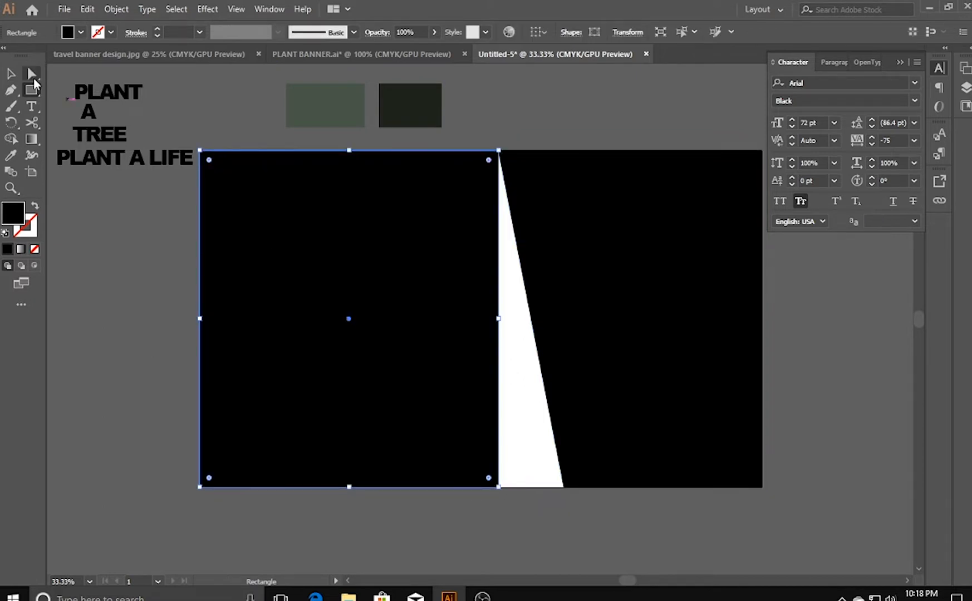
left_click(33, 77)
mouse_move(494, 156)
left_mouse_down()
mouse_move(486, 157)
mouse_move(507, 152)
mouse_move(488, 151)
left_mouse_up()
key("ctrl+z")
left_click(508, 146)
left_click_drag(499, 487, 555, 488)
left_click(559, 517)
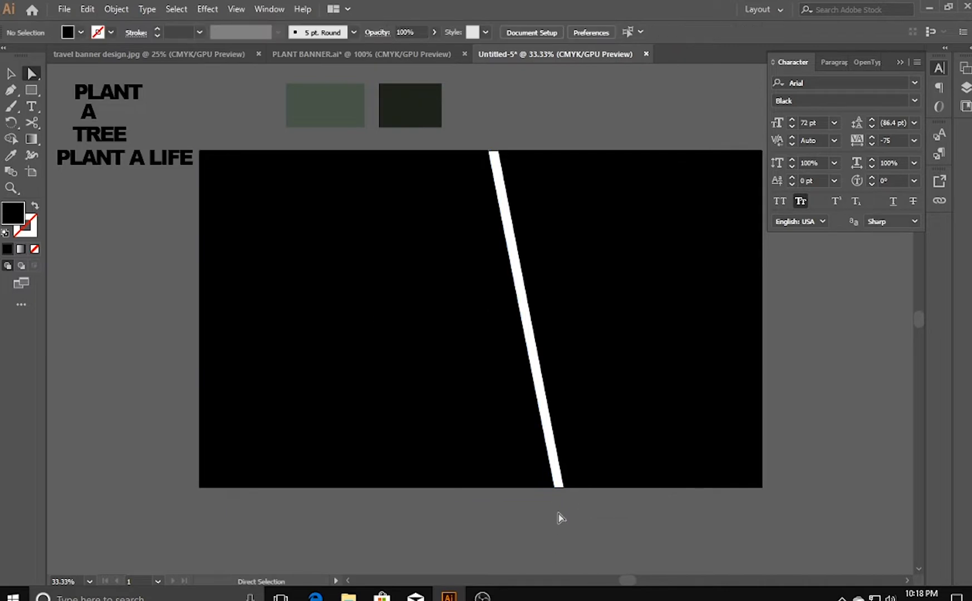
- Fill the left slanted shape with the dark green sample colour using the Eyedropper
left_click(444, 432)
left_click(11, 155)
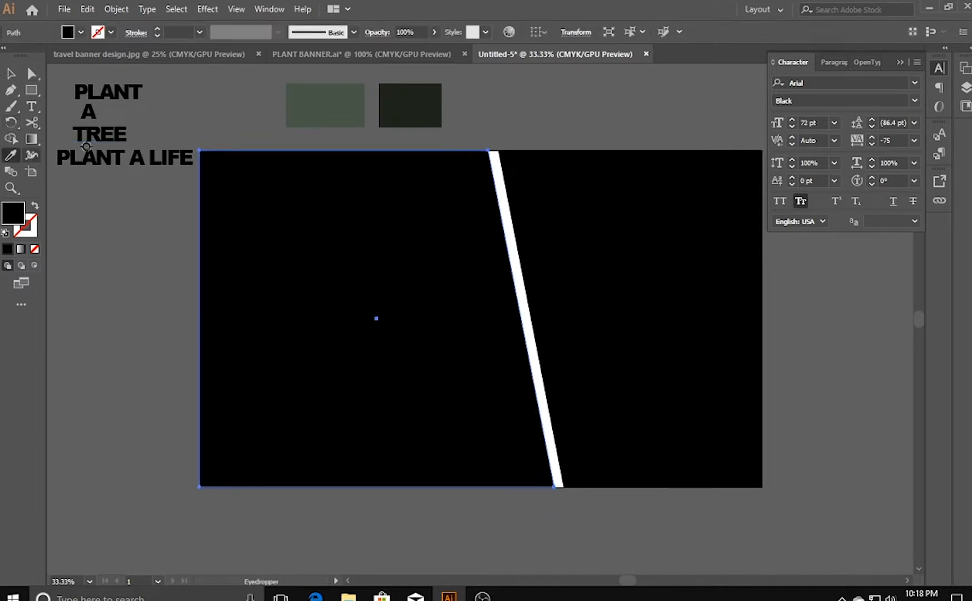
left_click(426, 105)
left_click(12, 74)
left_click(213, 117)
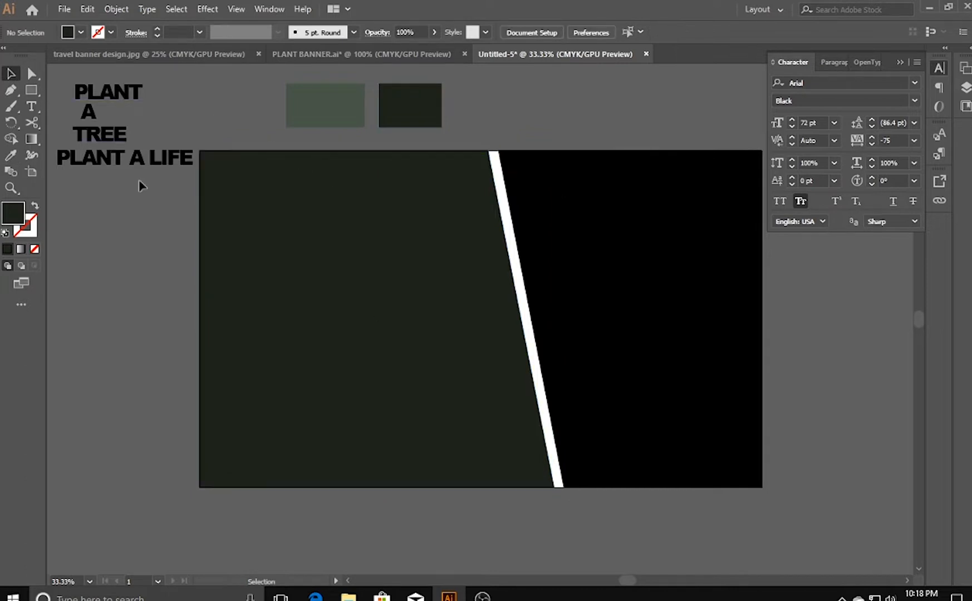
- Place the potted tree photo in the document and scale it down to match the width of the black right-hand shape
left_click(595, 198)
left_click_drag(851, 373, 824, 374)
key("space")
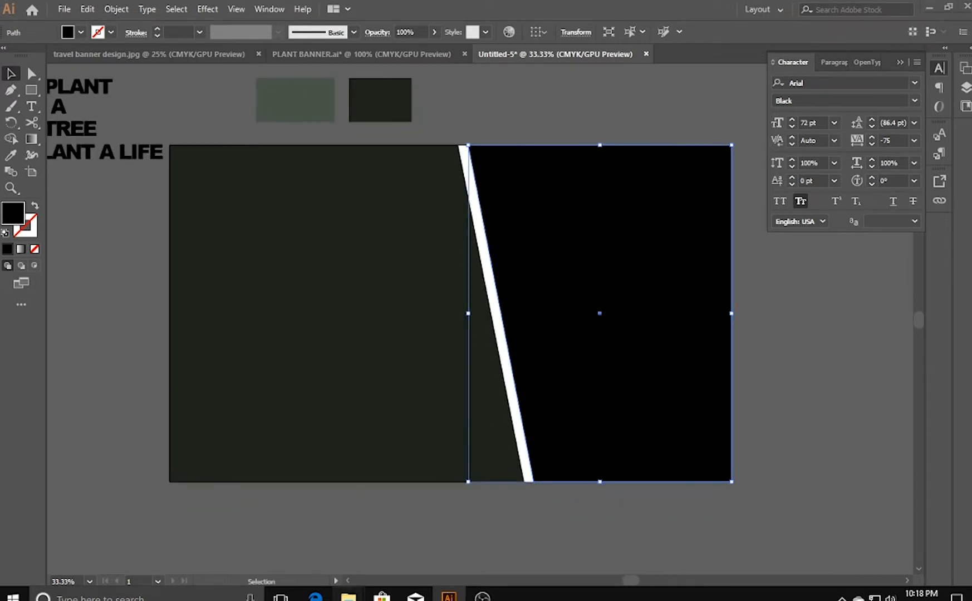
mouse_move(349, 596)
left_click(240, 539)
left_click_drag(145, 196, 544, 348)
key("ctrl+minus")
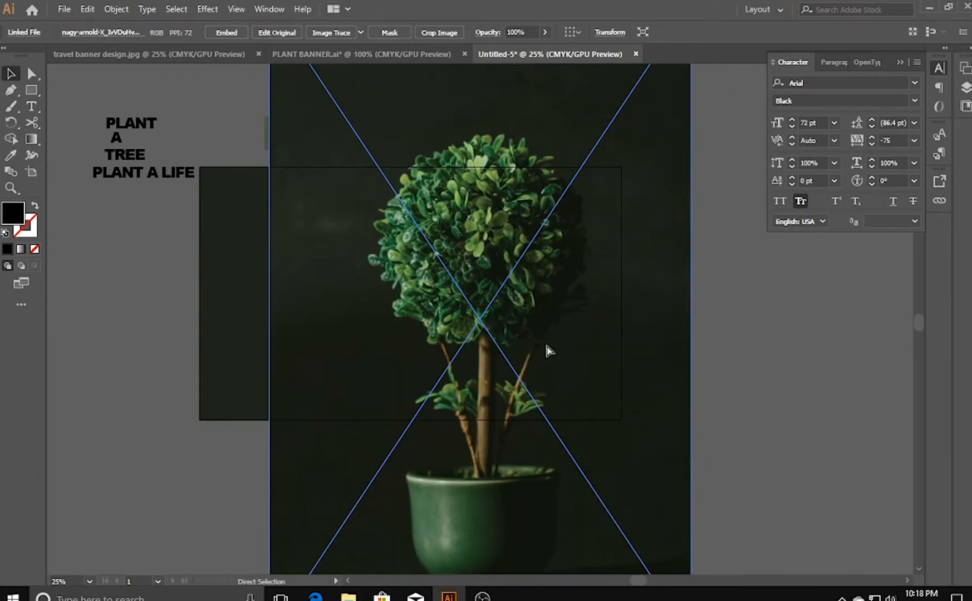
key("ctrl+minus")
left_click_drag(621, 106, 478, 323)
left_click_drag(419, 401, 521, 298)
left_click_drag(581, 423, 574, 414)
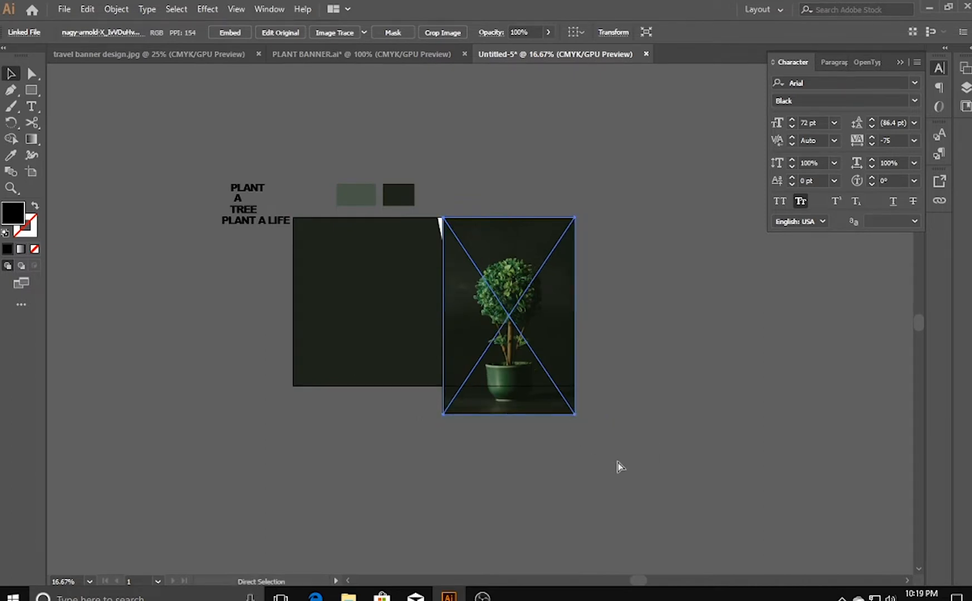
- Move the tree photo aside and bring the black slanted shape to the front
key("ctrl+plus")
key("ctrl+plus")
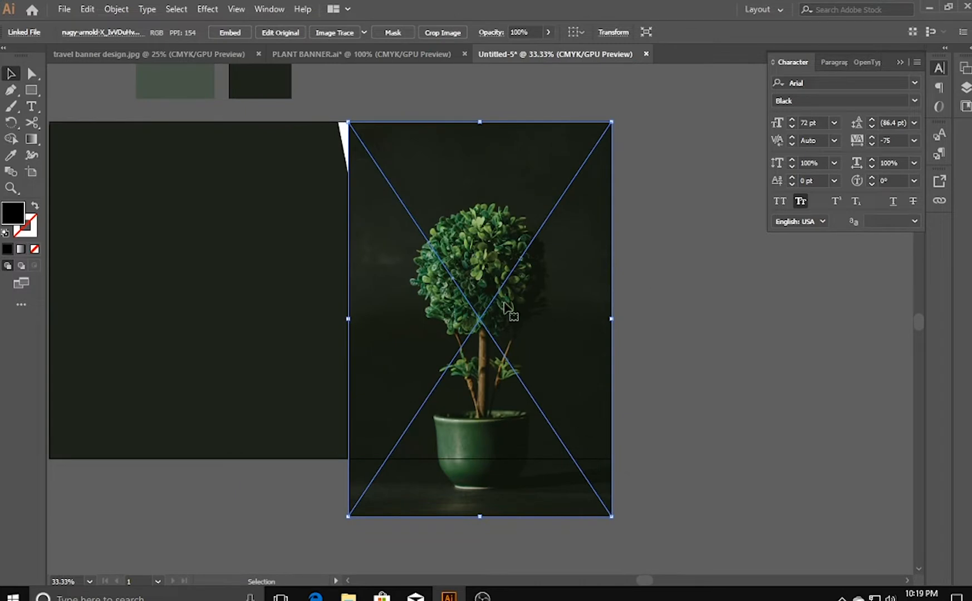
left_click_drag(523, 308, 696, 307)
left_click(482, 271)
right_click(472, 263)
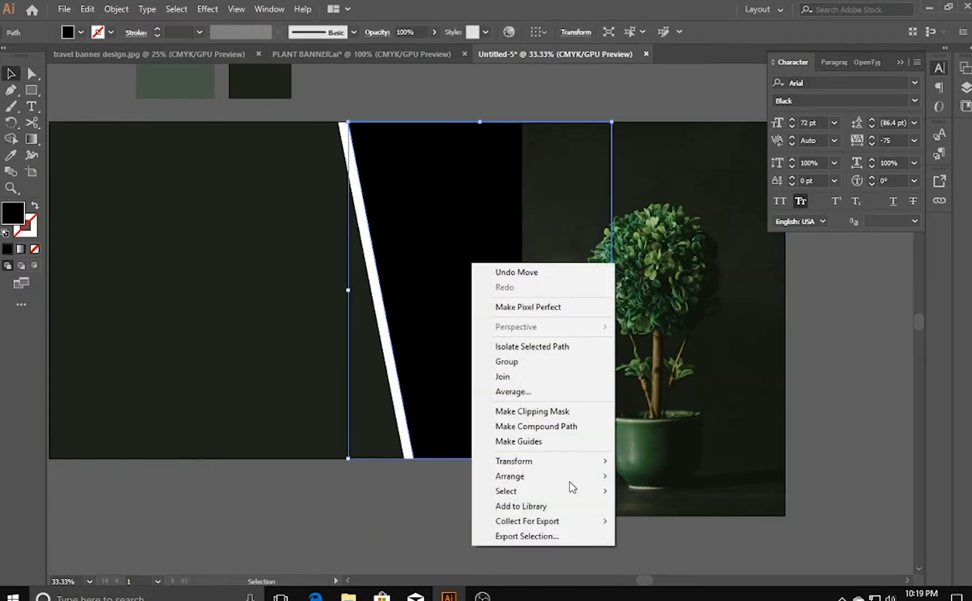
mouse_move(558, 482)
left_click(646, 475)
- Move the photo back behind the black shape and make a clipping mask from the two
left_click_drag(698, 374, 528, 373)
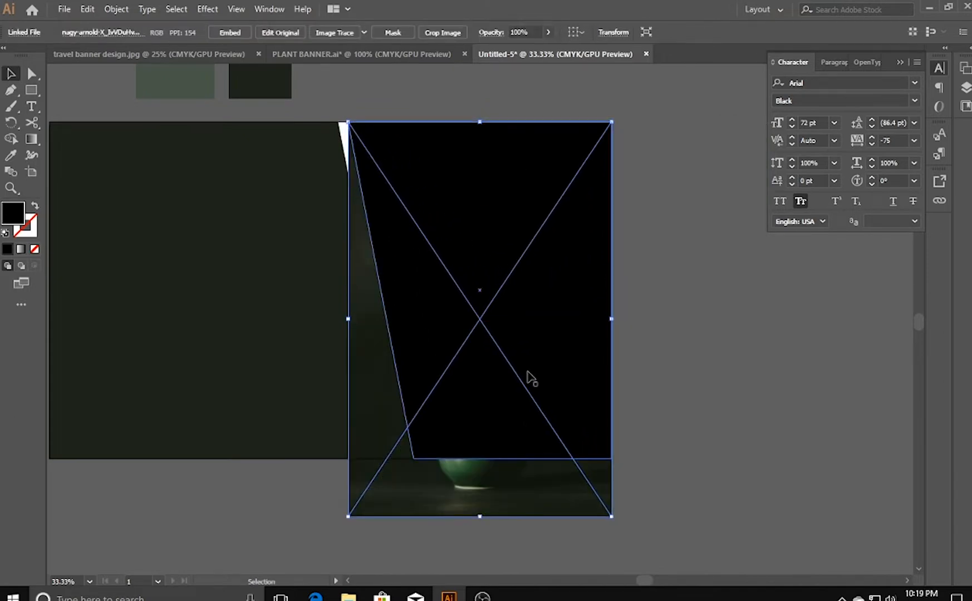
left_click(500, 397, "shift")
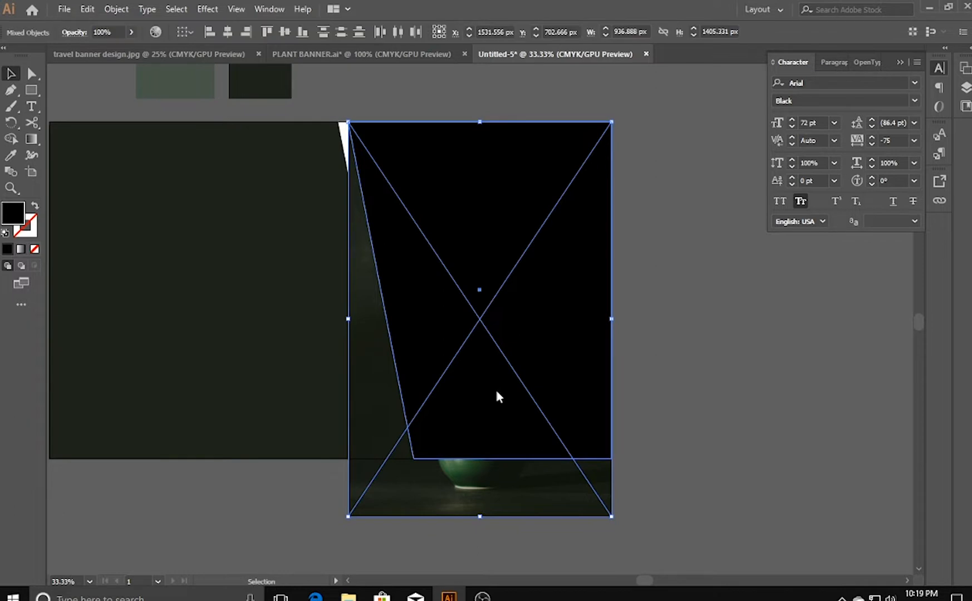
right_click(499, 397)
left_click(565, 285)
left_click(684, 288)
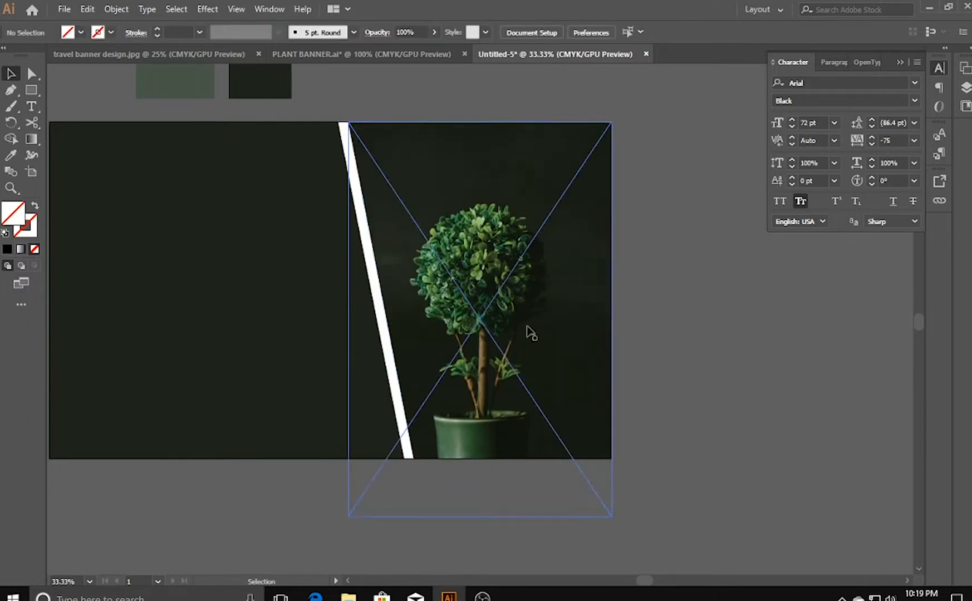
- Enlarge and reposition the tree photo inside the clip group so the plant fills the right panel, then leave the group
double_click(518, 328)
left_click_drag(517, 329, 550, 332)
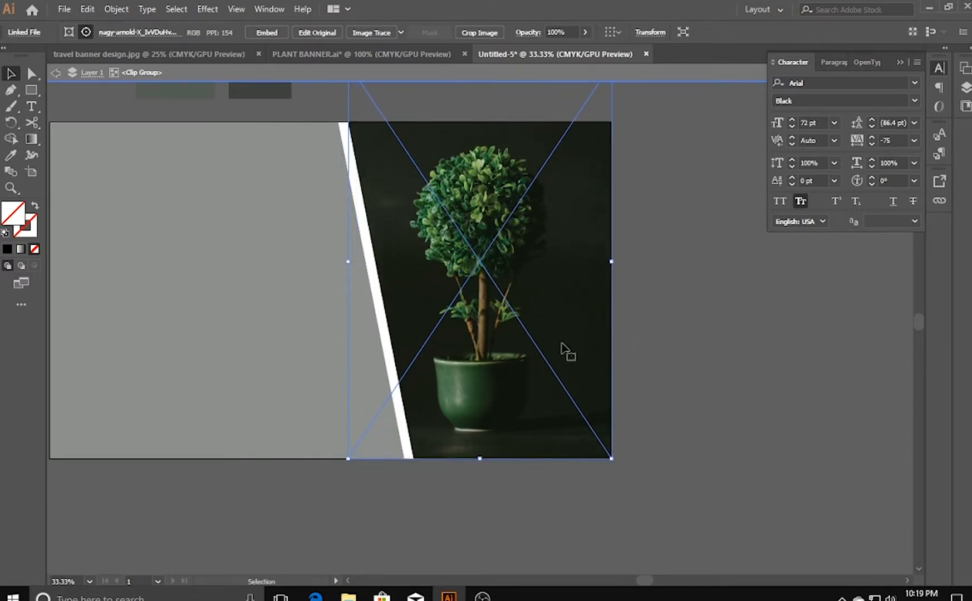
left_click_drag(611, 458, 633, 491)
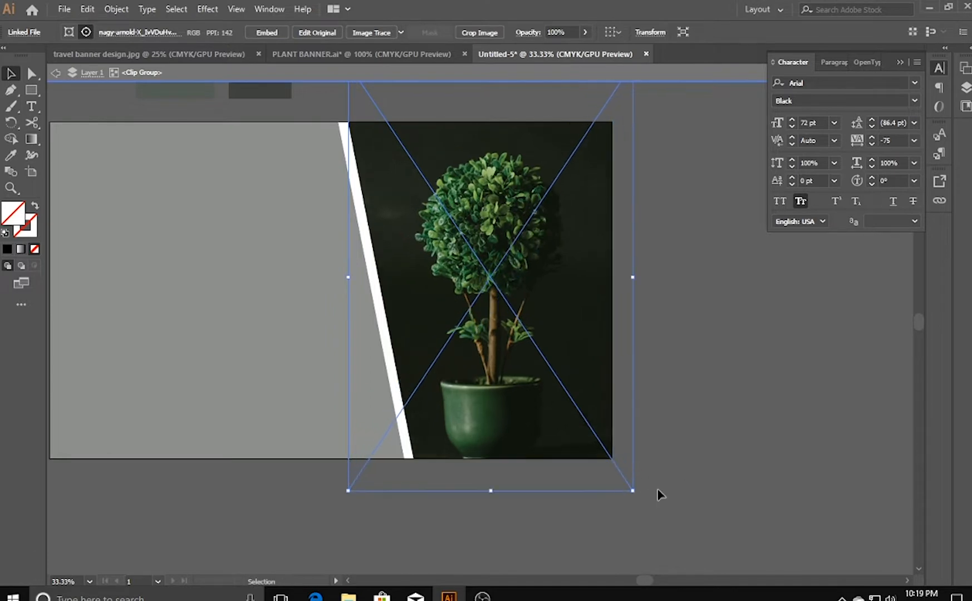
left_click(686, 472)
left_click(523, 384)
left_click_drag(636, 493, 671, 546)
left_click_drag(539, 351, 524, 330)
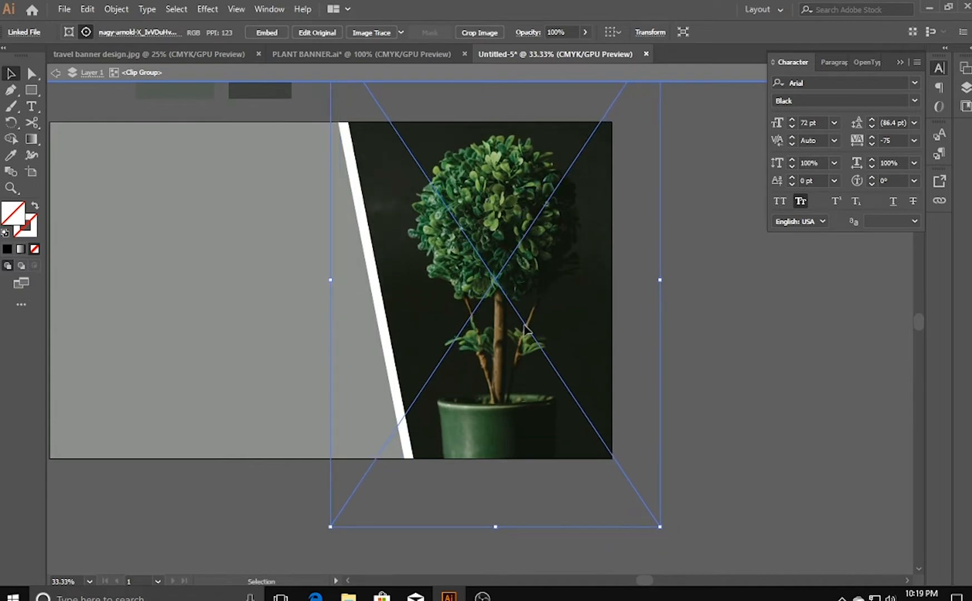
left_click(701, 340)
left_click_drag(232, 323, 343, 356)
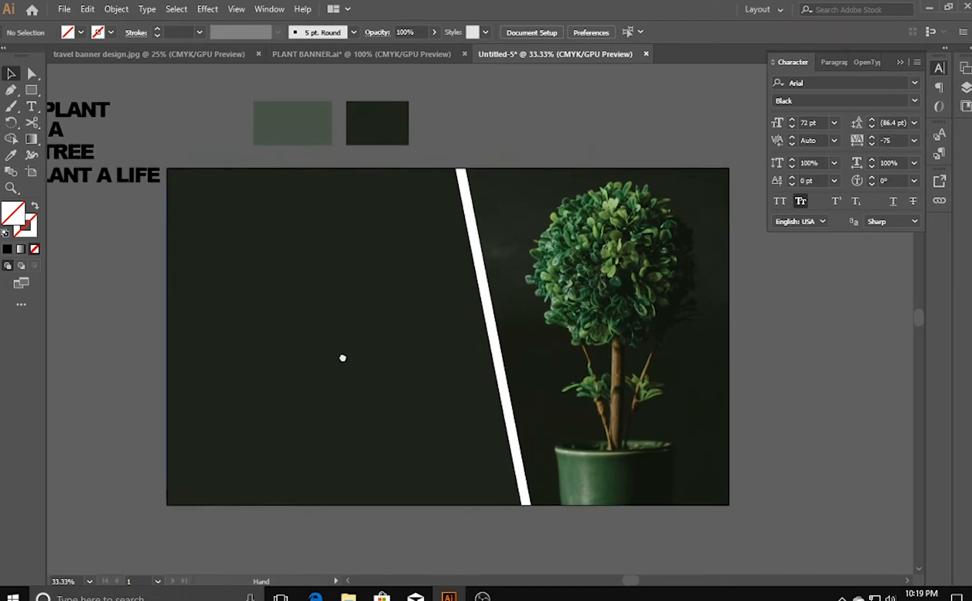
double_click(86, 116)
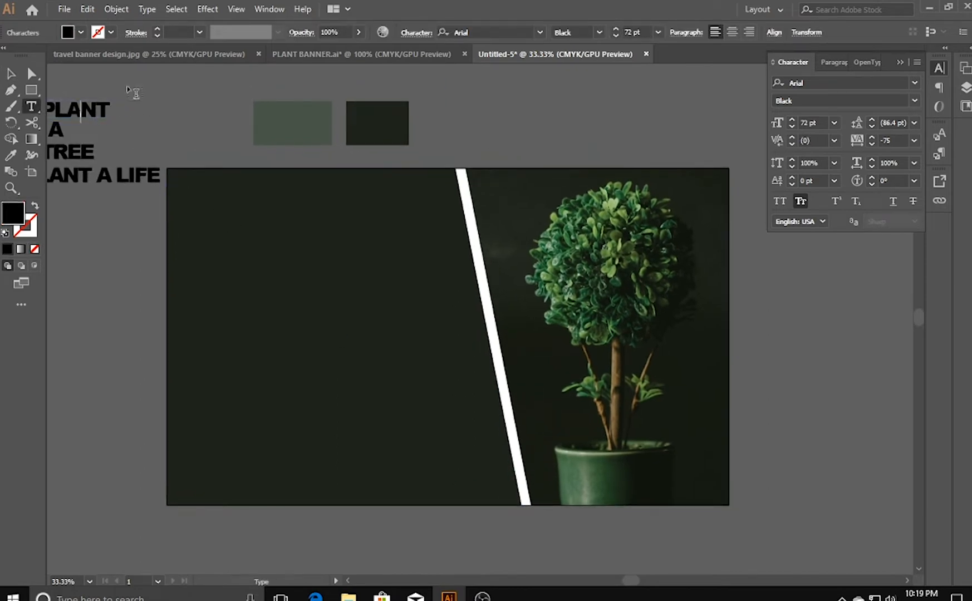
left_click(11, 73)
left_click_drag(91, 109, 237, 228)
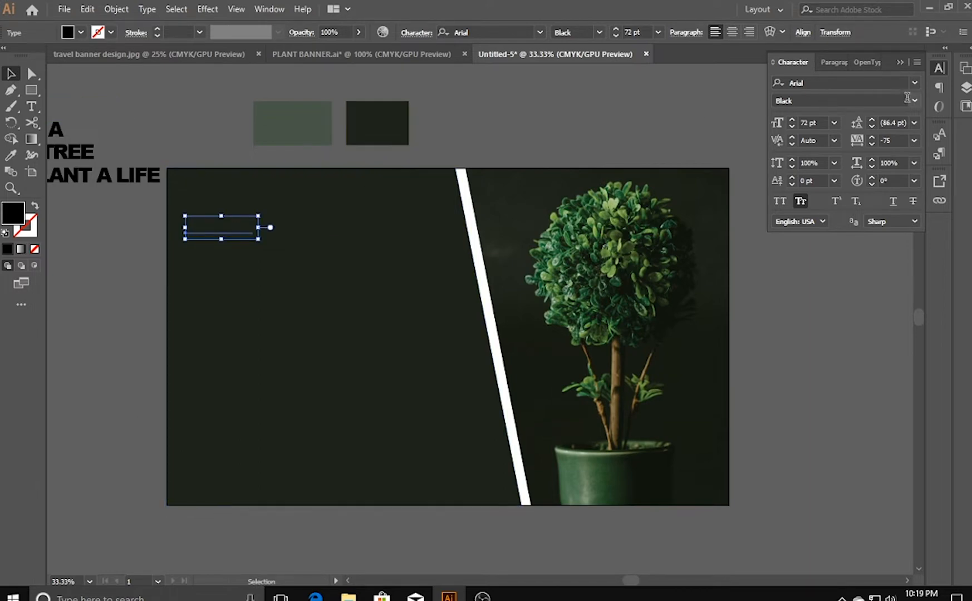
left_click(237, 224)
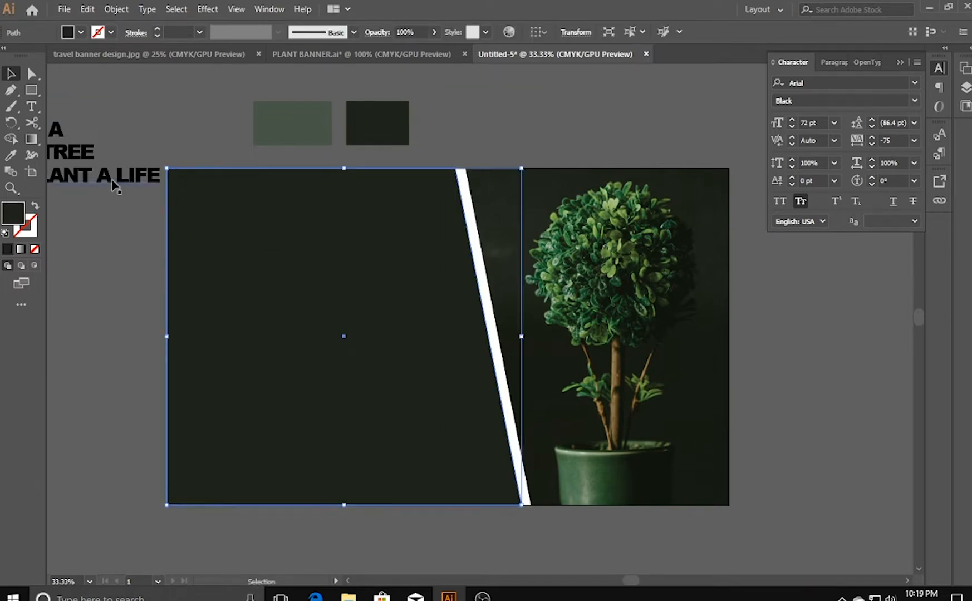
left_click(125, 228)
right_click(217, 226)
left_click(217, 225)
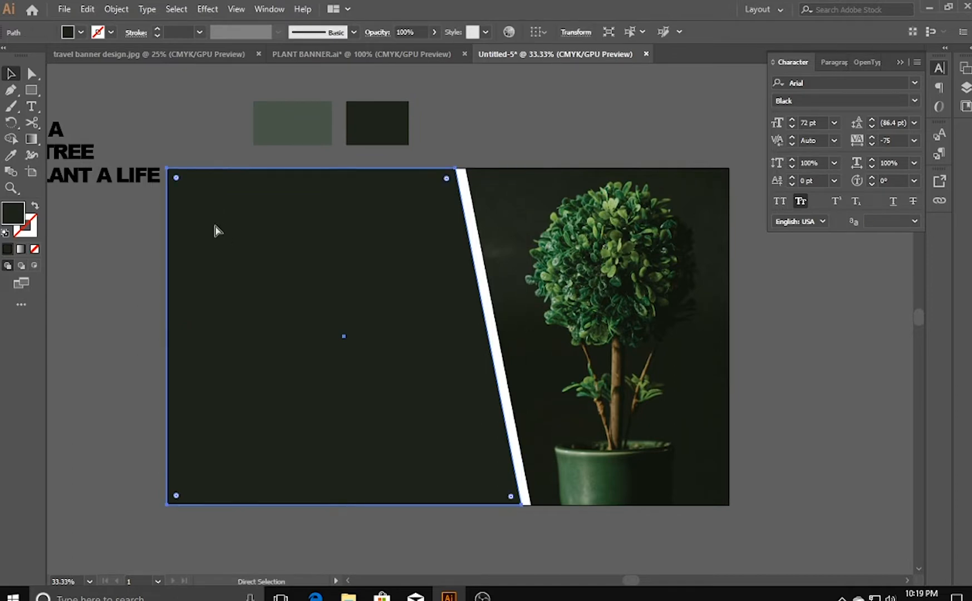
key("ctrl+z")
- Move the word PLANT onto the upper left of the dark green panel and bring it to the front
left_click_drag(95, 119, 249, 221)
right_click(249, 221)
mouse_move(434, 413)
left_click(479, 412)
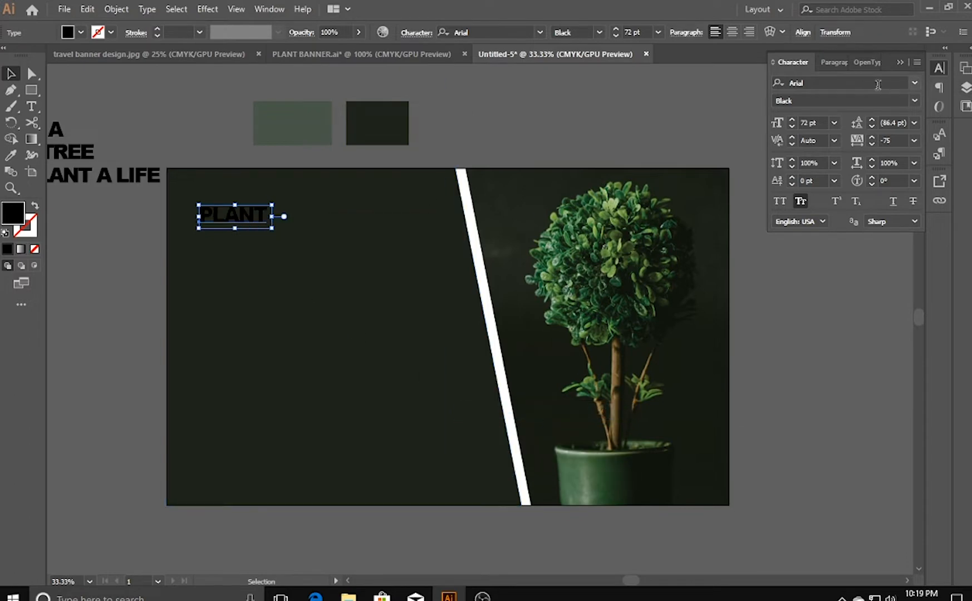
- Set the word PLANT to the Bold font style and fill it with ffffff
left_click(917, 100)
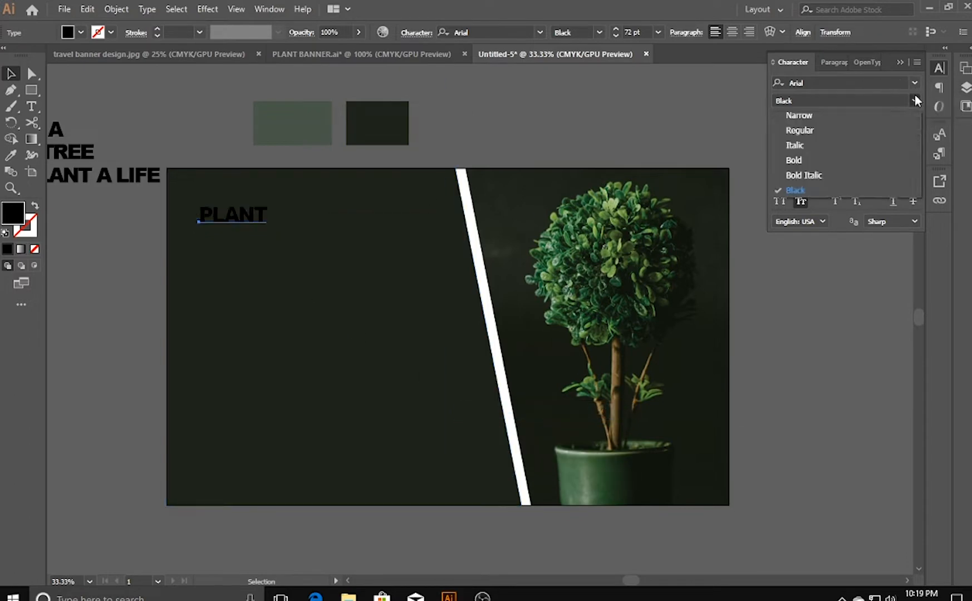
left_click(866, 160)
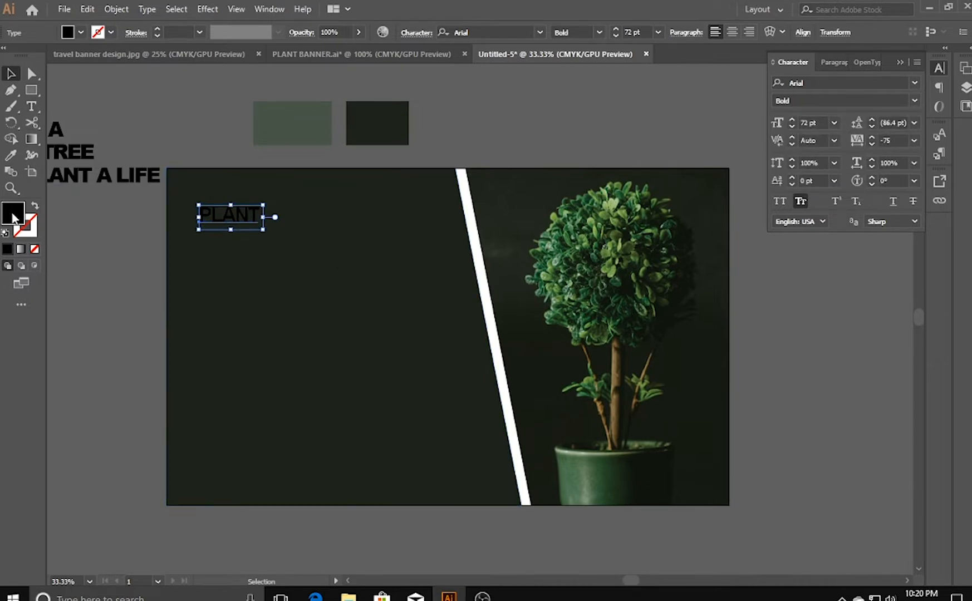
double_click(13, 218)
type("ffffff")
key("Return")
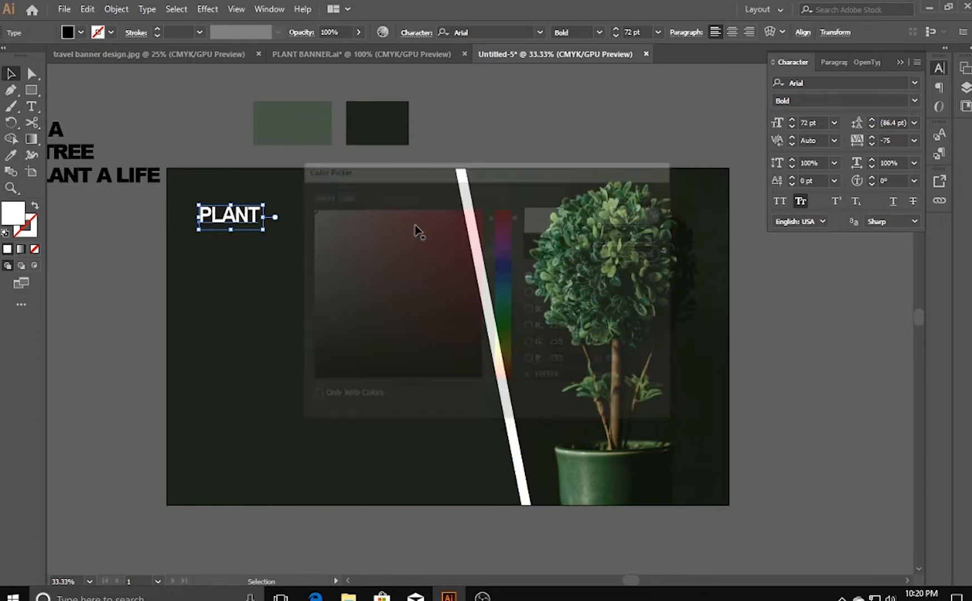
- Fill the remaining words A, TREE and PLANT A LIFE with white and bring them to the front
left_click(66, 151)
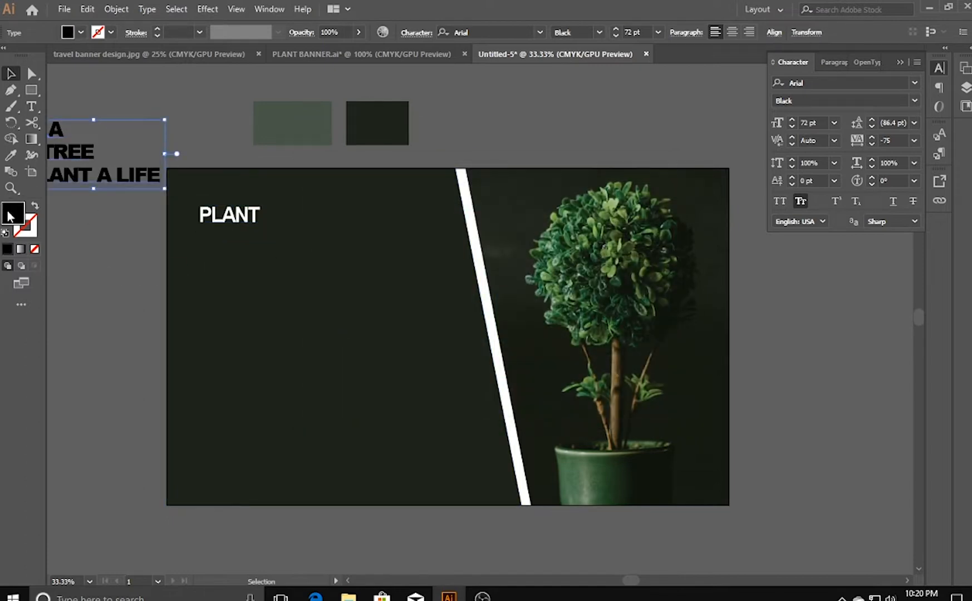
double_click(13, 213)
left_click(633, 213)
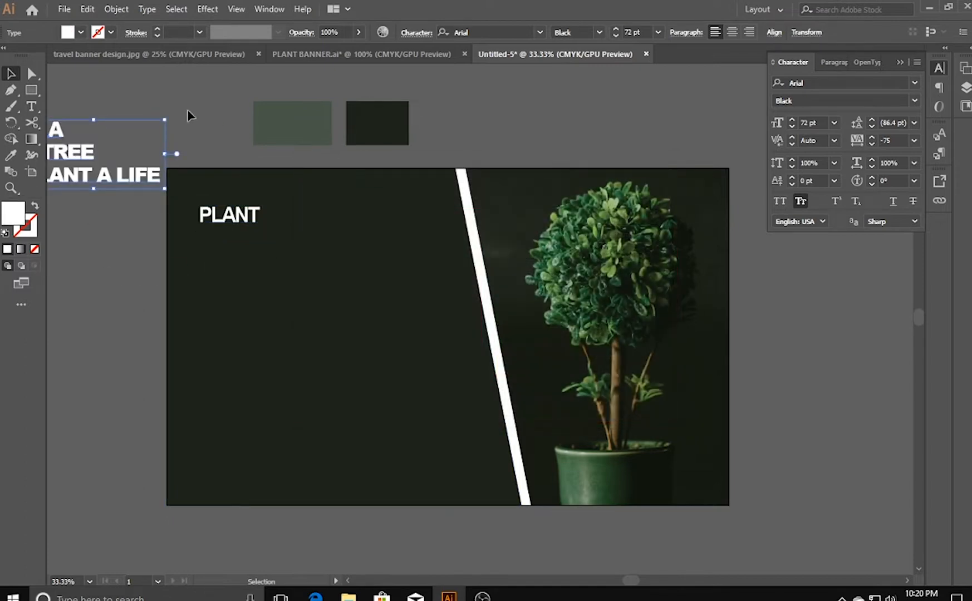
left_click(145, 152)
left_click_drag(71, 208, 261, 291)
right_click(260, 217)
mouse_move(454, 407)
left_click(493, 404)
left_click(215, 175)
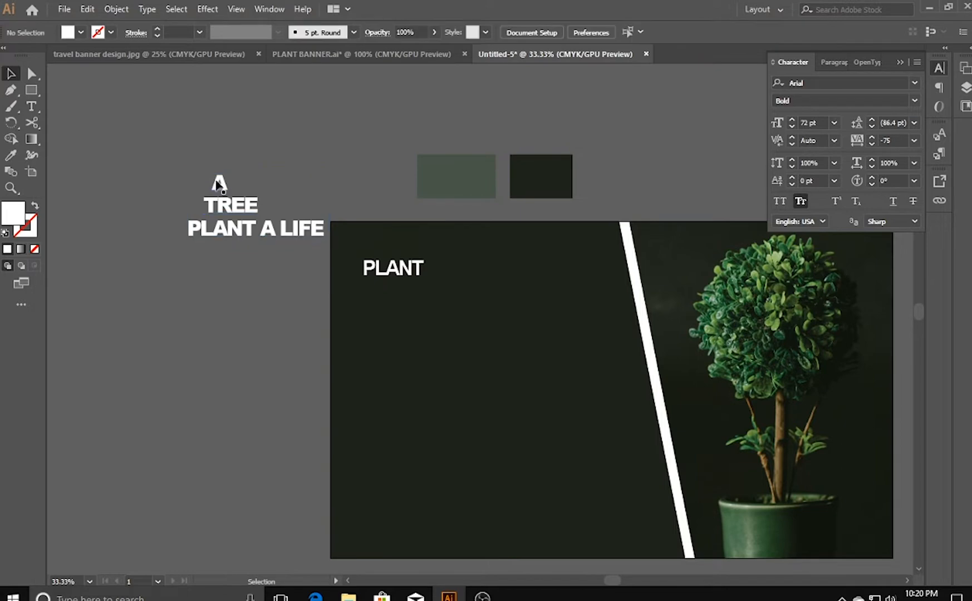
- Place the letter A directly after PLANT on the banner and set it to the Bold font style
left_click_drag(221, 189, 438, 274)
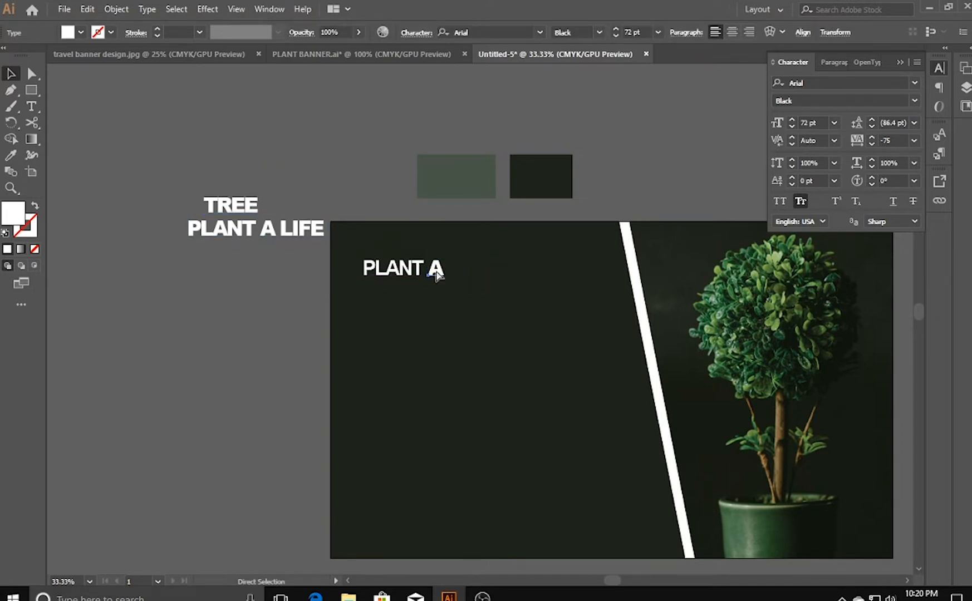
key("ctrl+=")
key("ctrl+=")
key("v")
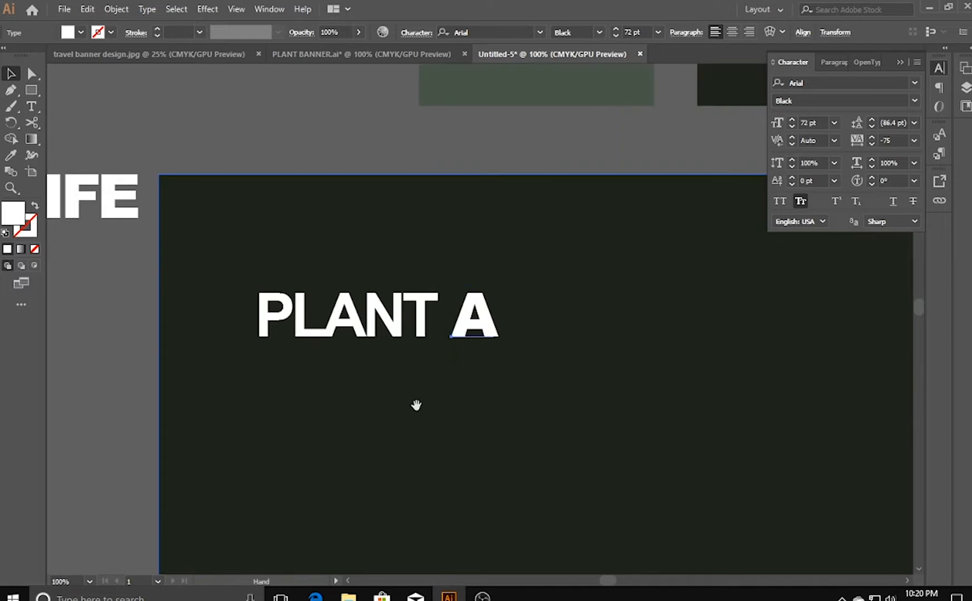
key("ctrl+=")
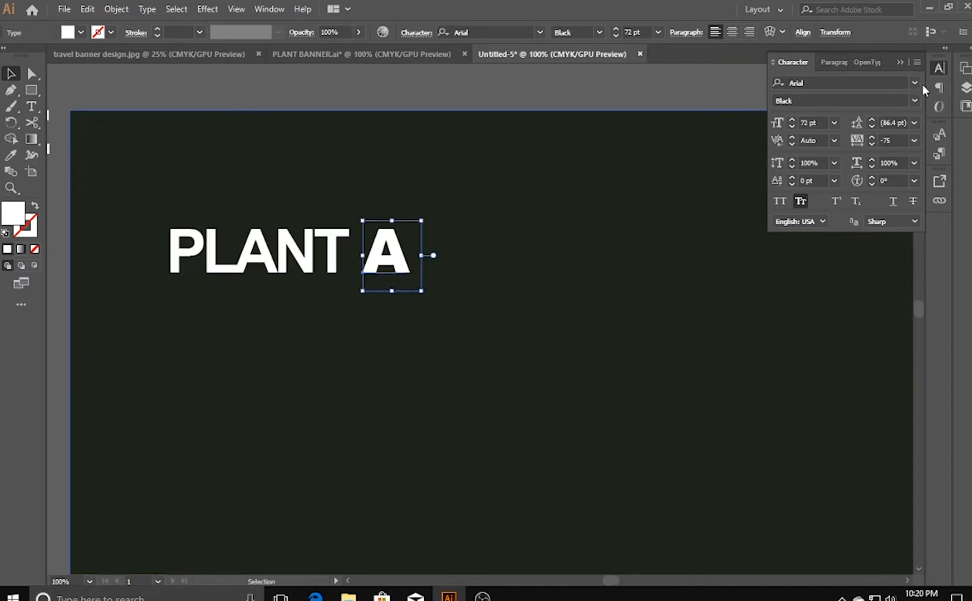
left_click(918, 99)
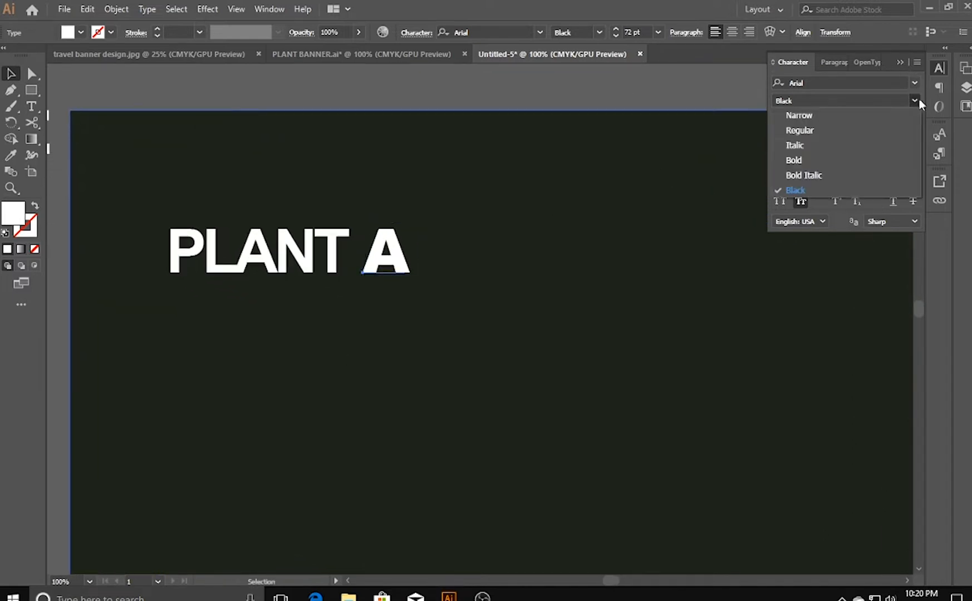
left_click(858, 159)
scroll(466, 200, "left", 3)
left_click(410, 239)
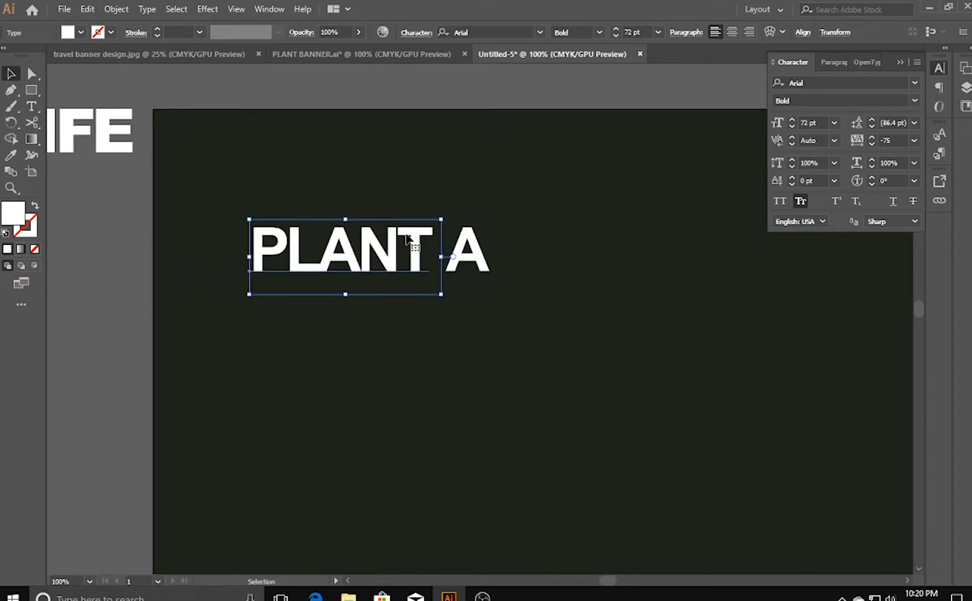
- Place the word TREE directly below PLANT A on the dark green panel, aligned to the start of that line
left_click(460, 264)
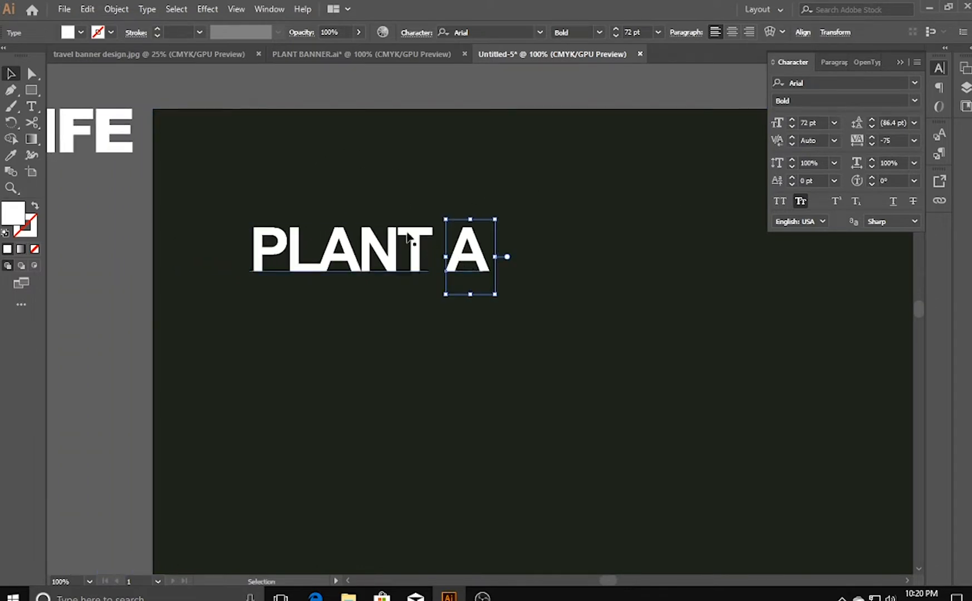
left_click_drag(206, 151, 487, 198)
left_click(92, 111)
left_click_drag(93, 114, 569, 354)
left_click_drag(347, 389, 6, 254)
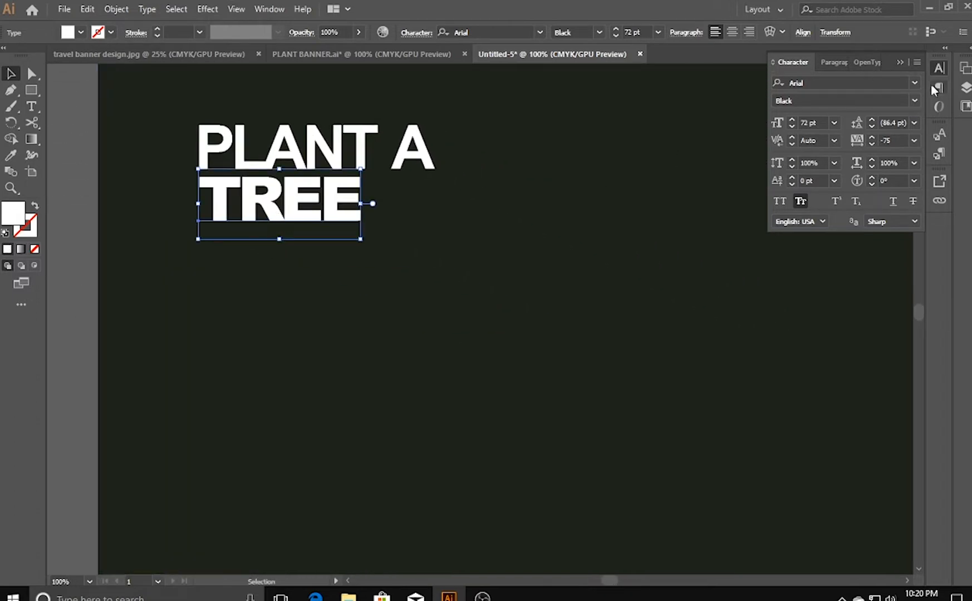
- Set the word TREE to the Fontania font and shift it slightly down beneath PLANT A
left_click(915, 83)
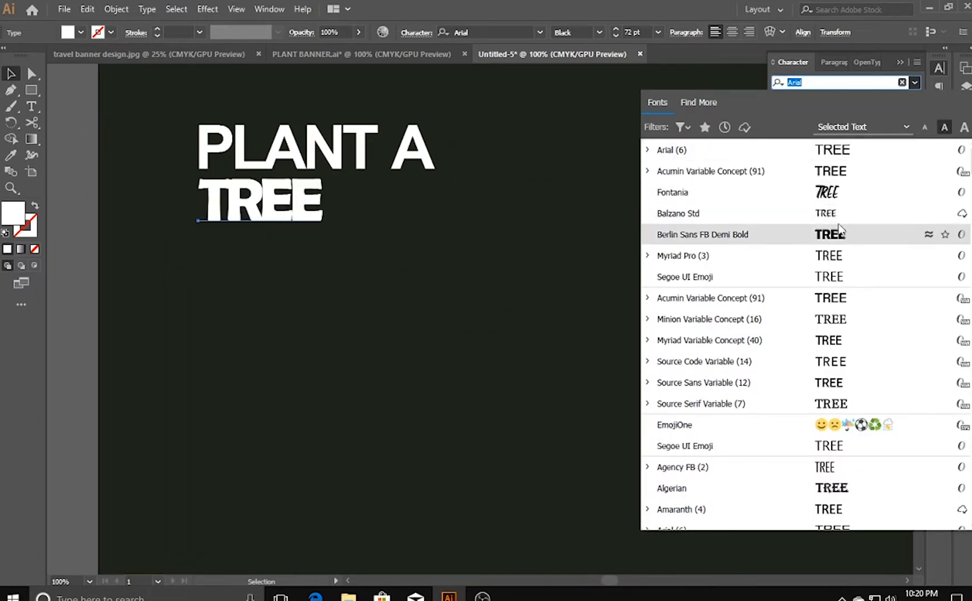
left_click(827, 192)
left_click_drag(260, 199, 264, 213)
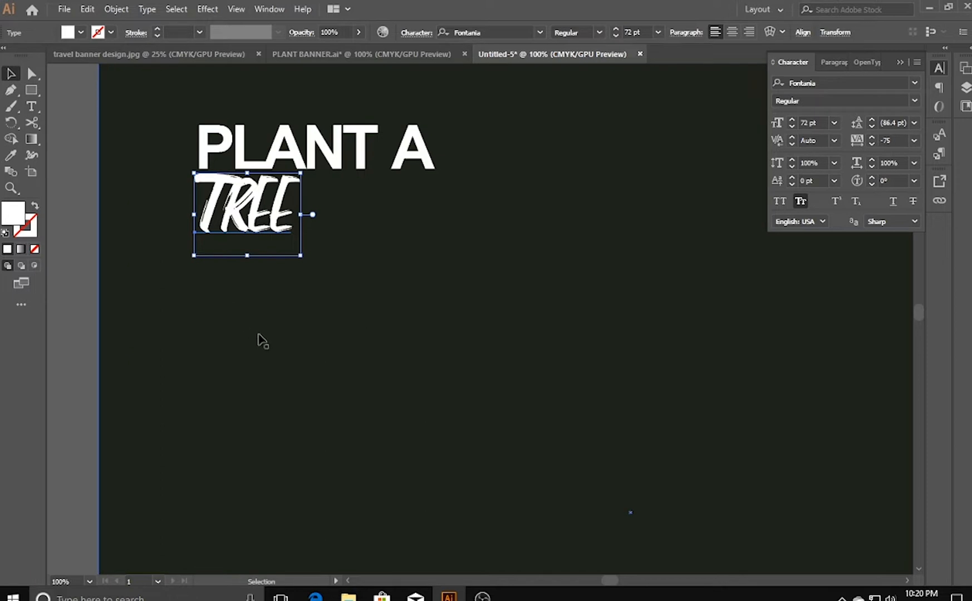
- Move the PLANT A LIFE line onto the panel directly below TREE, aligned with the start of the headline
left_click_drag(201, 304, 521, 401)
left_click_drag(250, 155, 883, 445)
left_click_drag(709, 497, 382, 428)
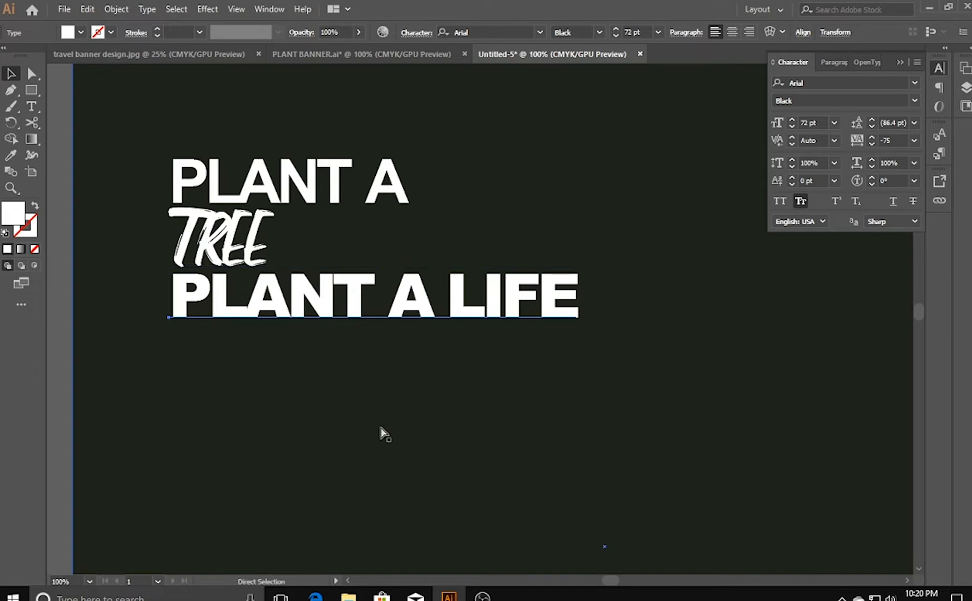
key("ctrl+0")
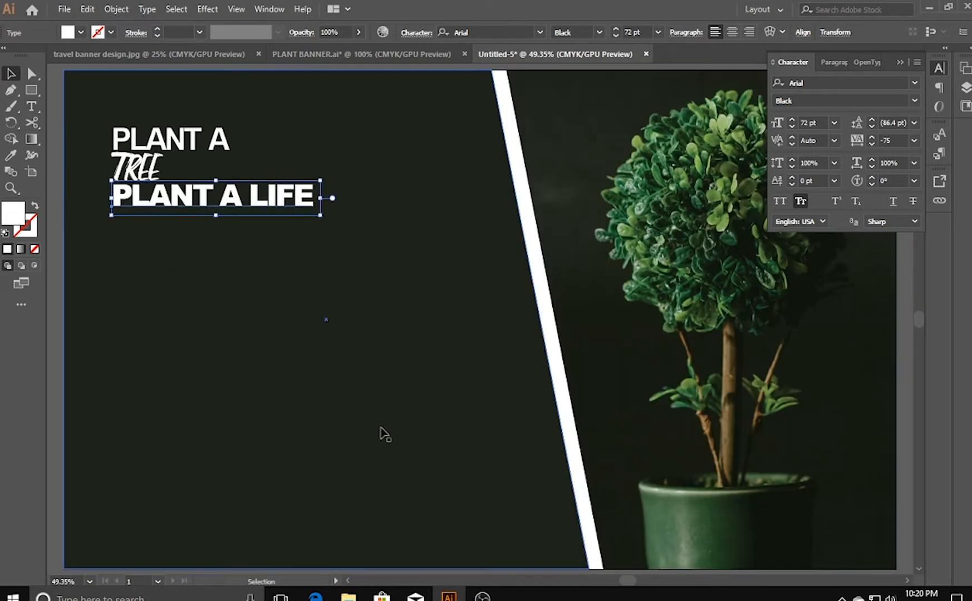
left_click(295, 250)
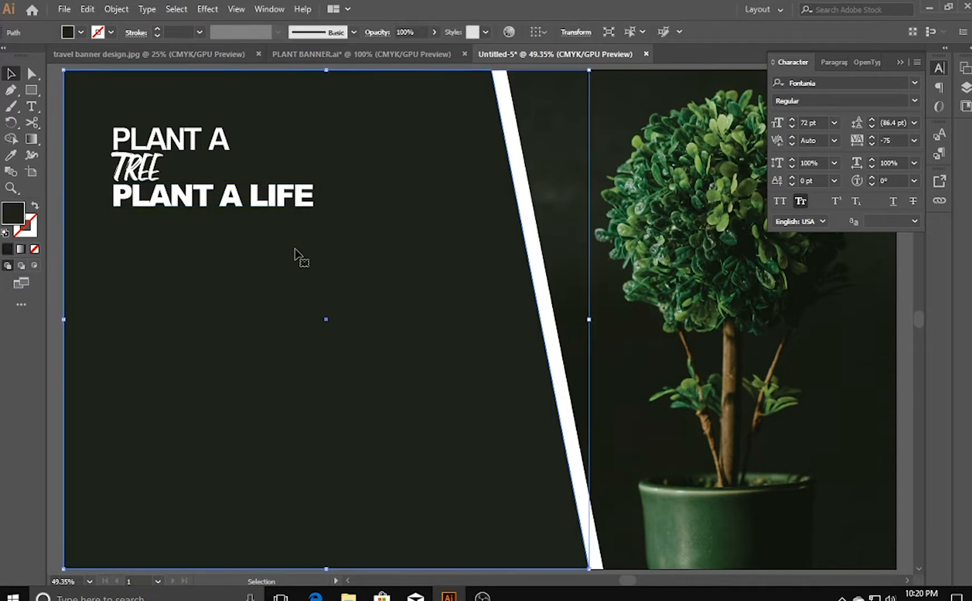
left_click(51, 194)
- Set the PLANT A LIFE line to the Acumin Variable Concept font in its Default style
left_click(228, 204)
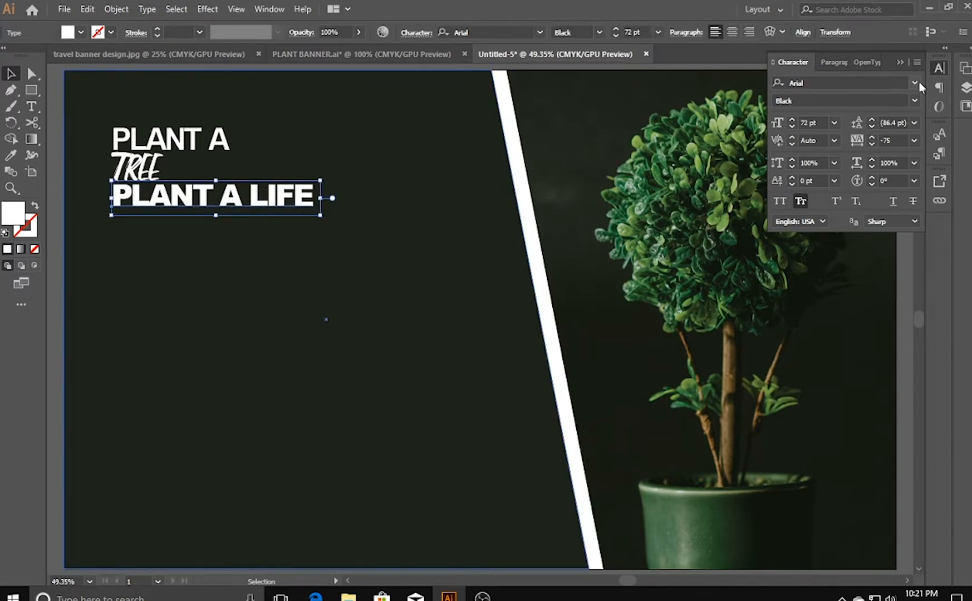
left_click(916, 101)
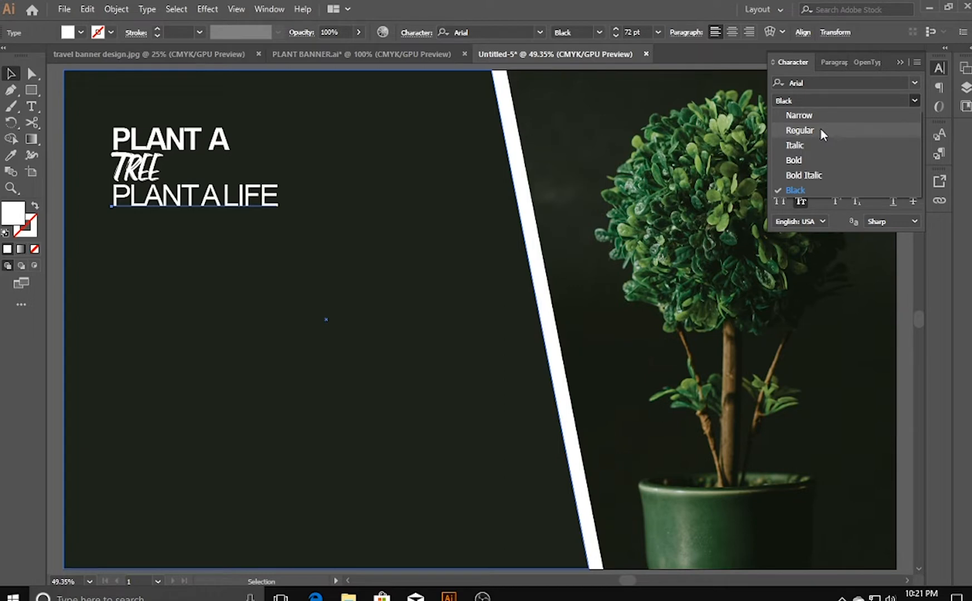
left_click(914, 83)
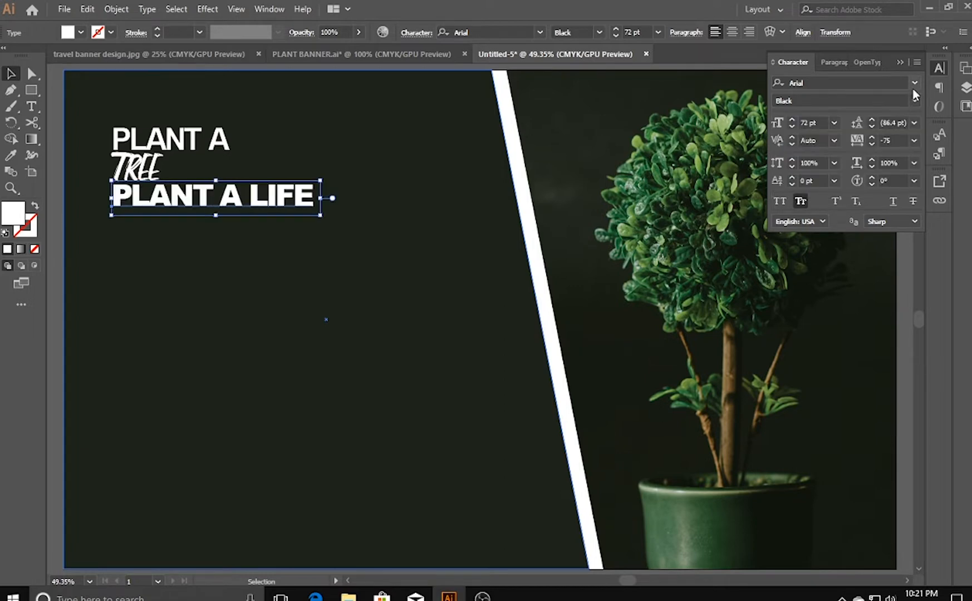
left_click(914, 83)
scroll(852, 267, "down", 1)
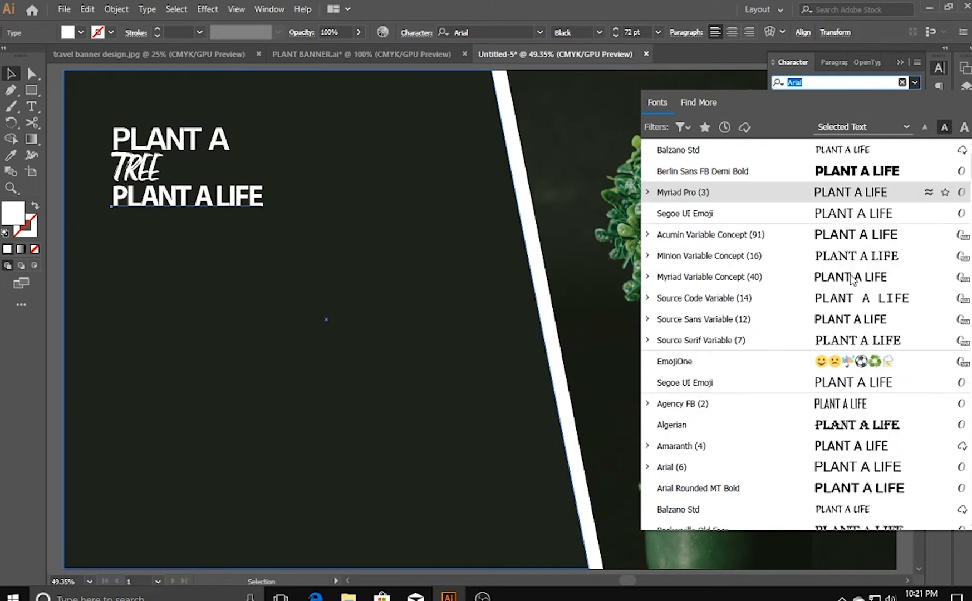
scroll(794, 409, "down", 4)
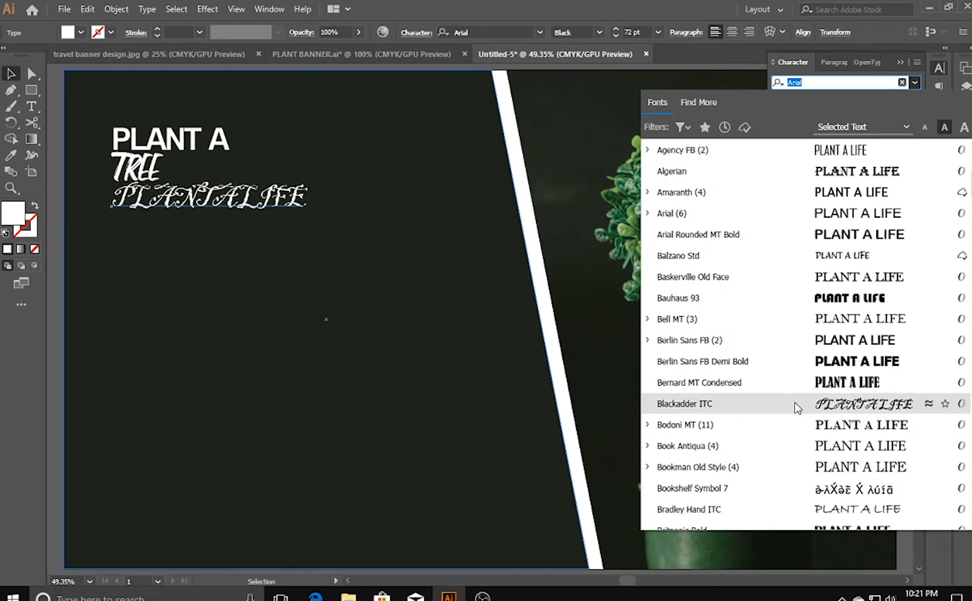
left_click(829, 80)
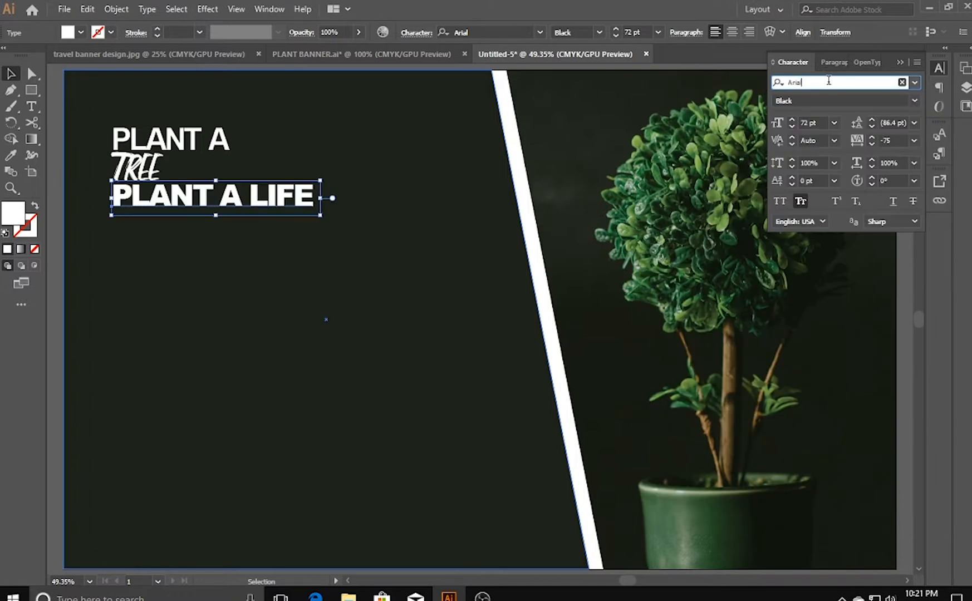
key("BackSpace")
key("BackSpace")
key("BackSpace")
key("BackSpace")
key("BackSpace")
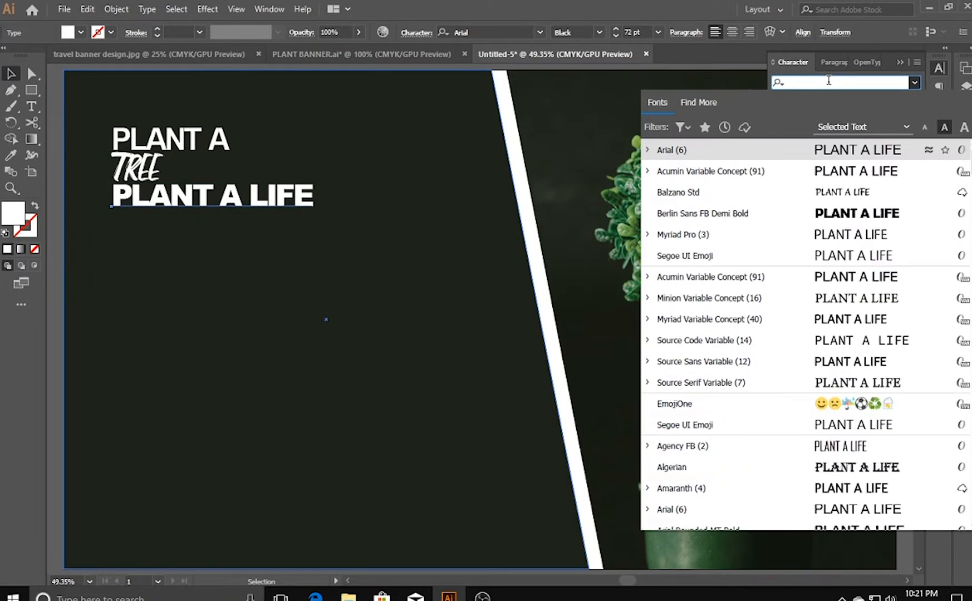
type("Ac")
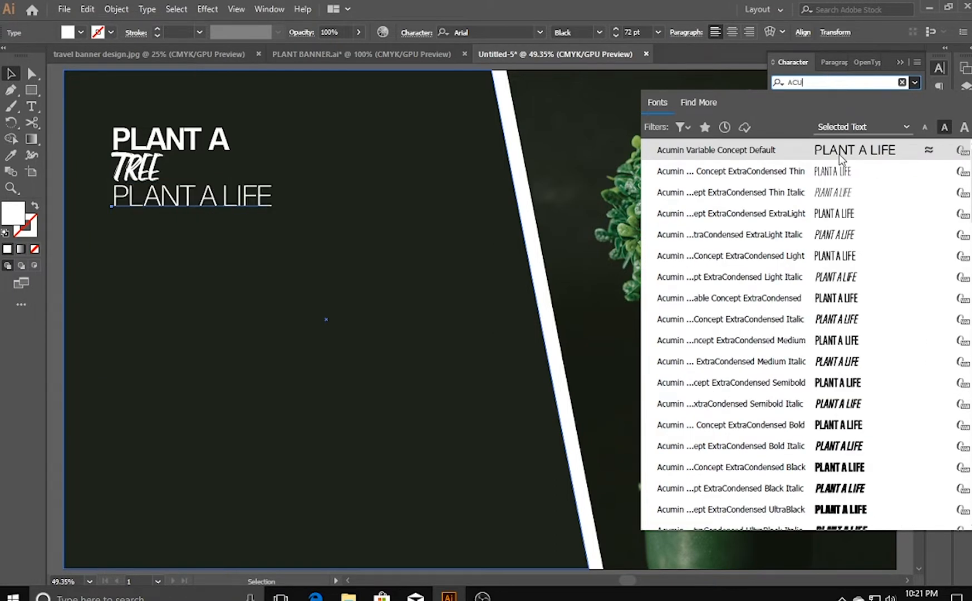
left_click(840, 154)
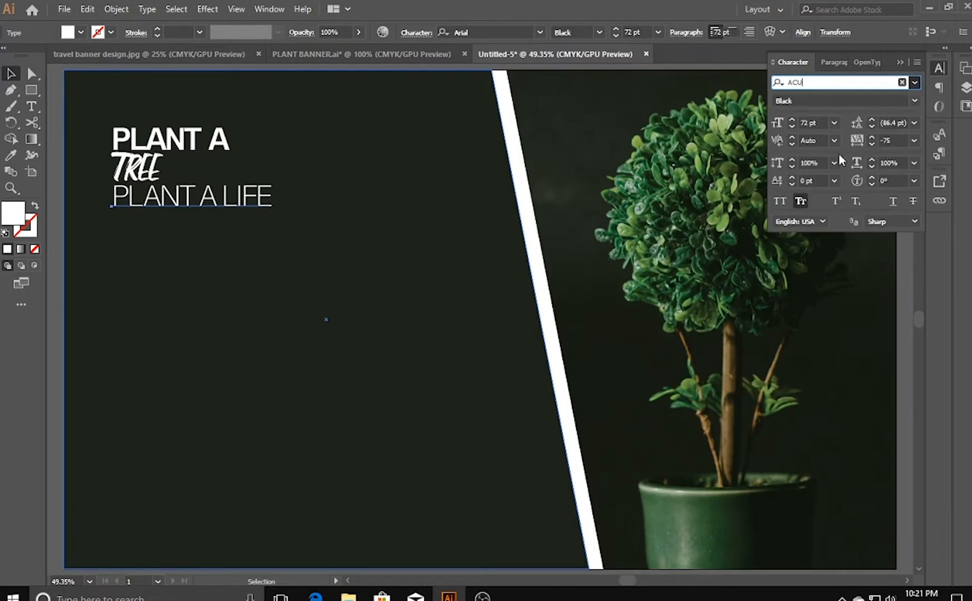
left_click(901, 101)
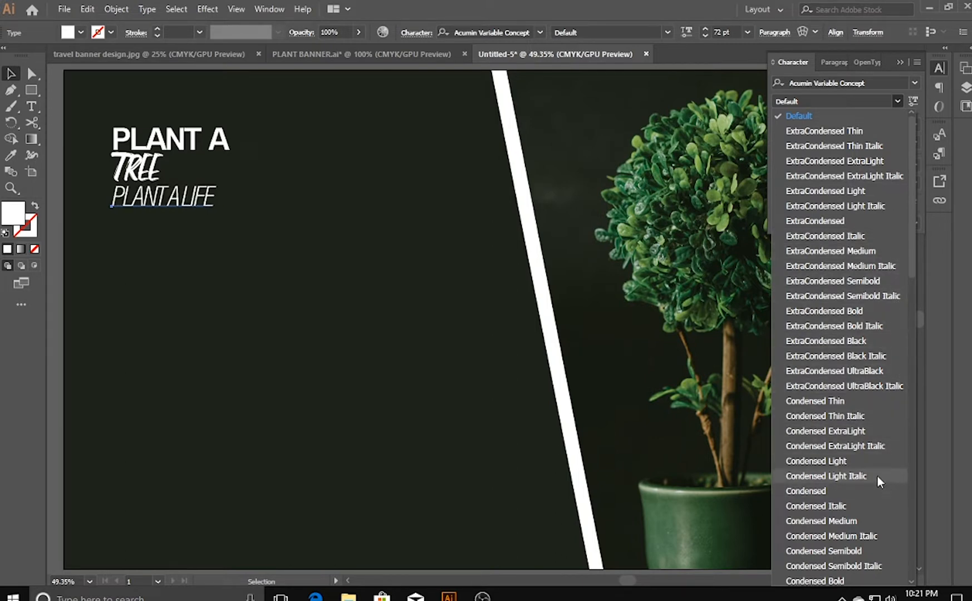
left_click(833, 115)
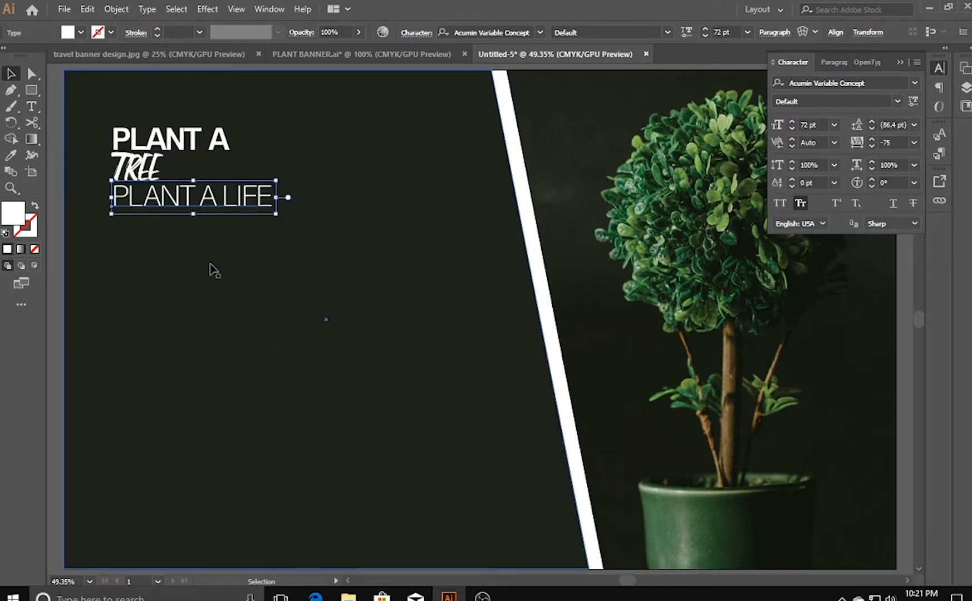
key("a")
key("ctrl+minus")
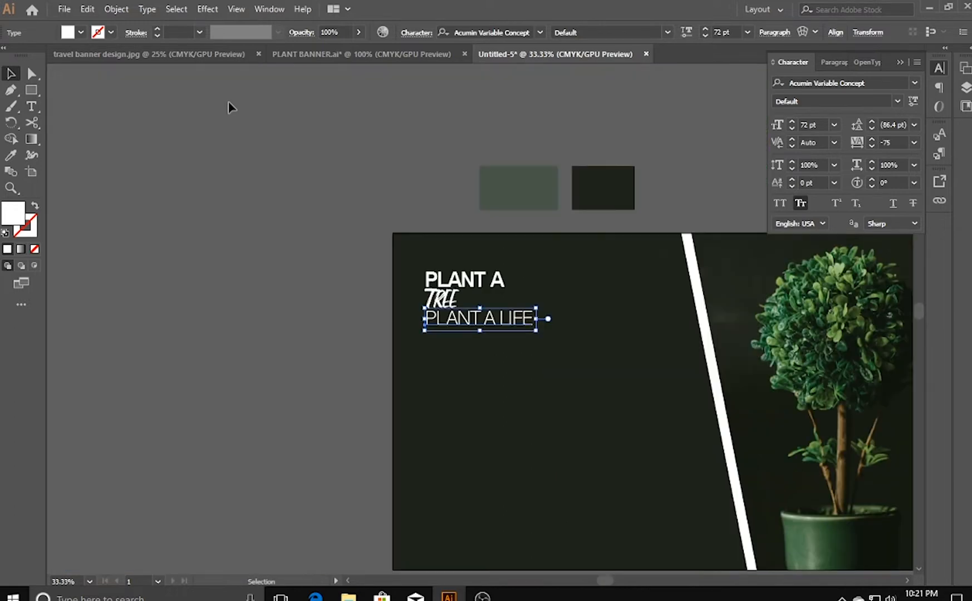
left_click_drag(371, 276, 98, 226)
left_click(76, 235)
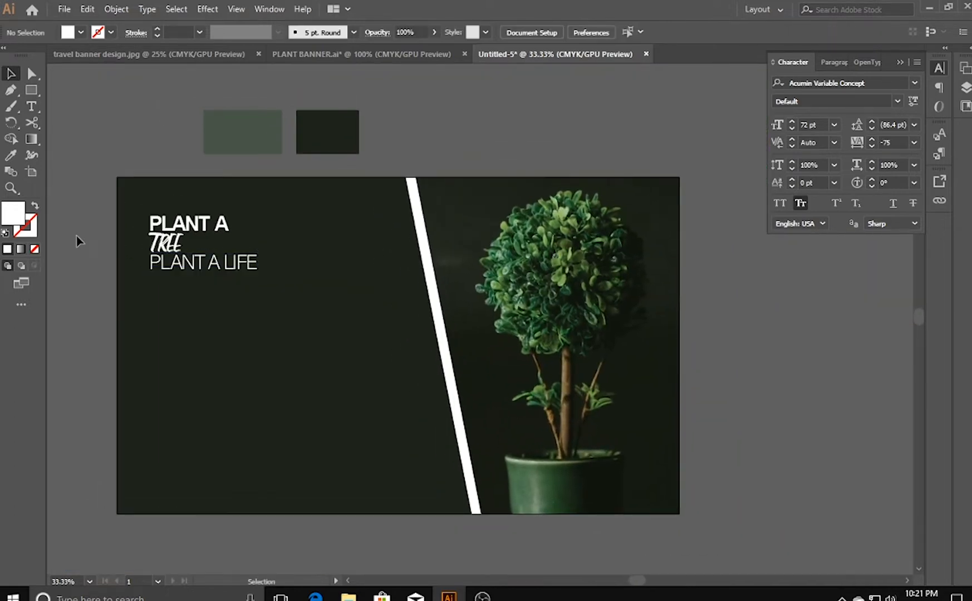
key("ctrl+plus")
left_click_drag(220, 326, 398, 346)
left_click(250, 263)
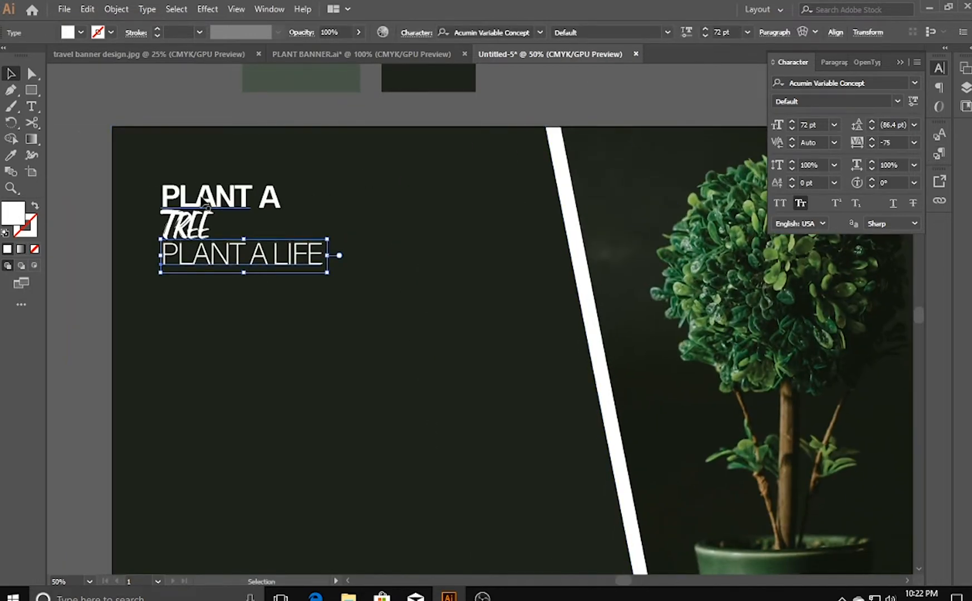
left_click(223, 197)
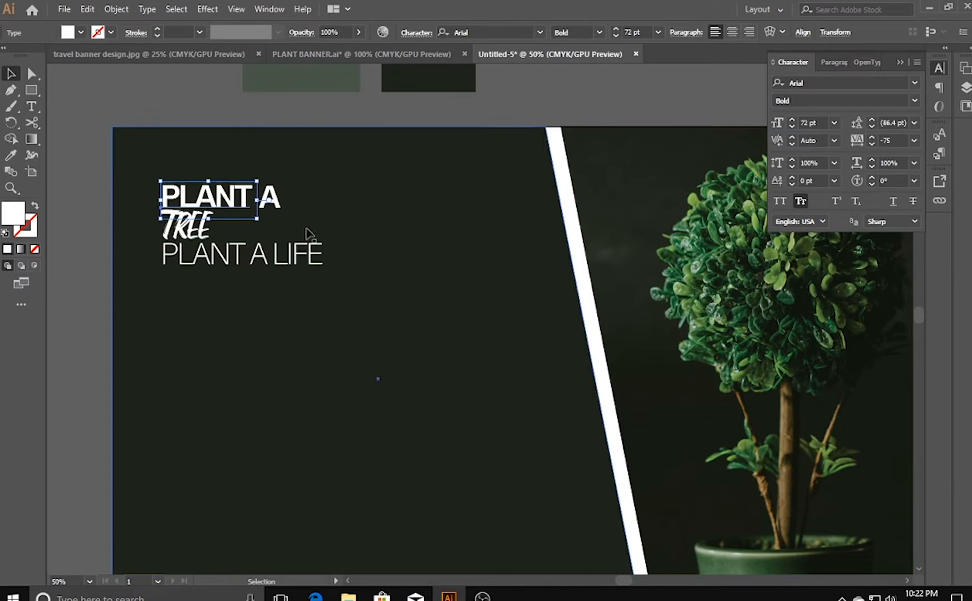
left_click(200, 265)
left_click(79, 290)
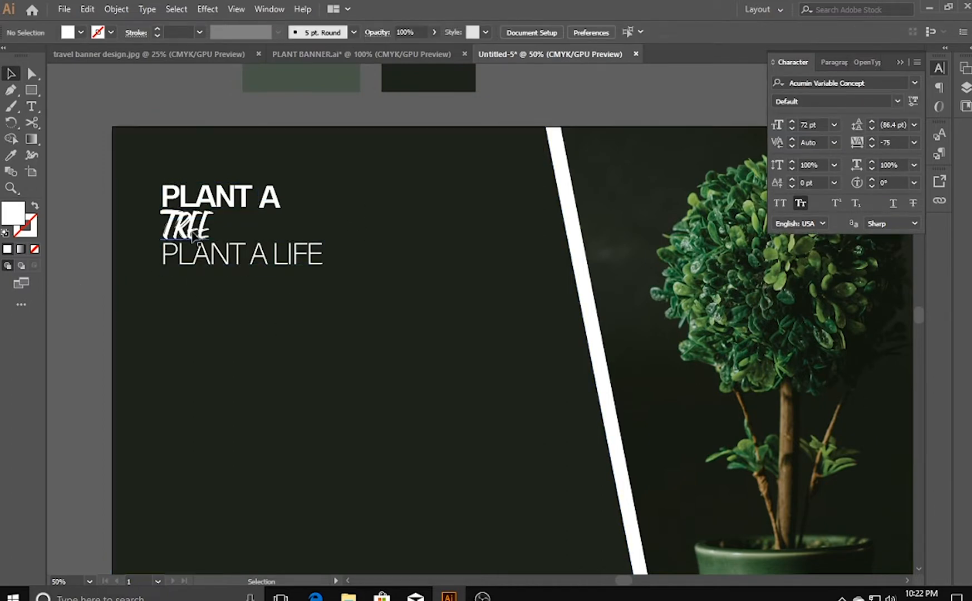
- Nudge the PLANT A LIFE line down to leave more room beneath TREE
left_click(207, 270)
key("Down")
key("Down")
key("Down")
key("Down")
key("Down")
key("Down")
key("Down")
key("Down")
key("Down")
key("Down")
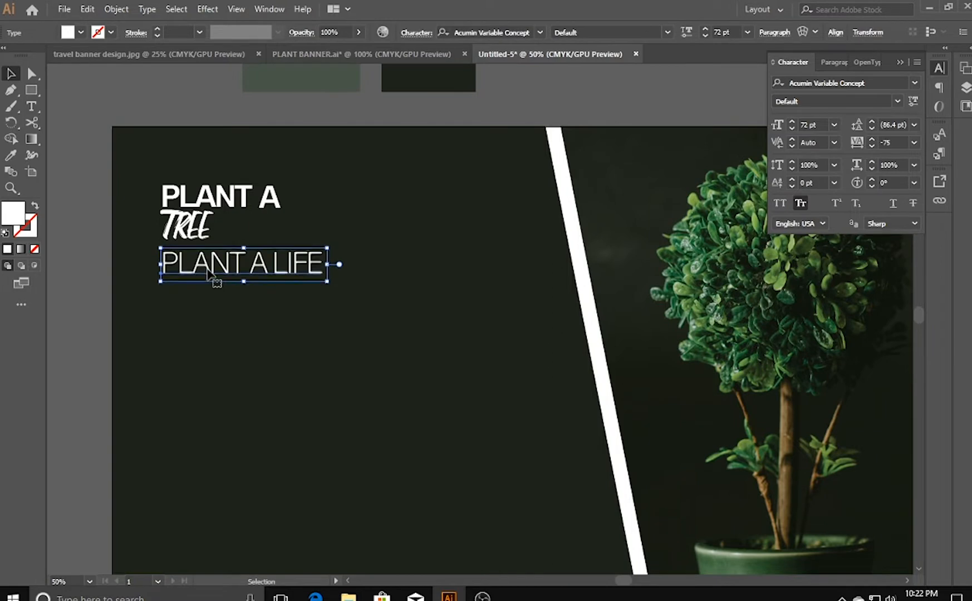
- Enlarge the word TREE to about 106 pt between the two other lines and nudge it left into alignment
left_click(200, 234)
left_click_drag(224, 252, 238, 269)
key("Left")
key("Left")
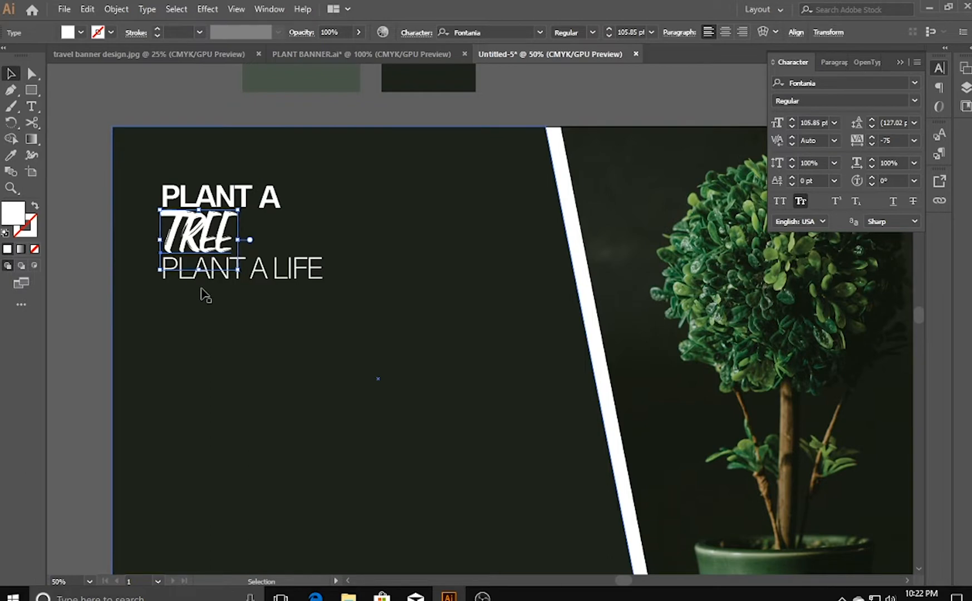
- Set the tracking of the word TREE to -5
left_click(915, 141)
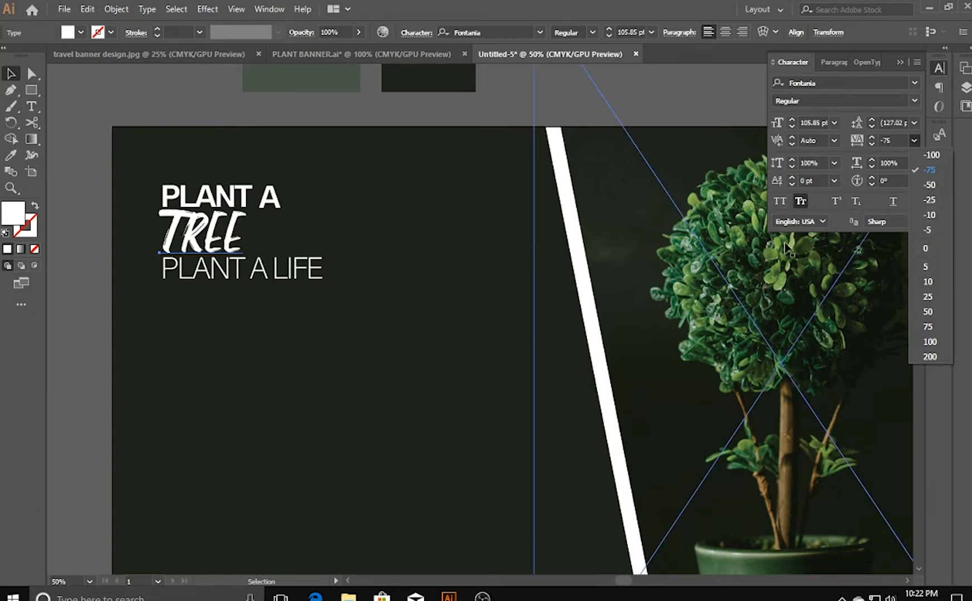
left_click(294, 285)
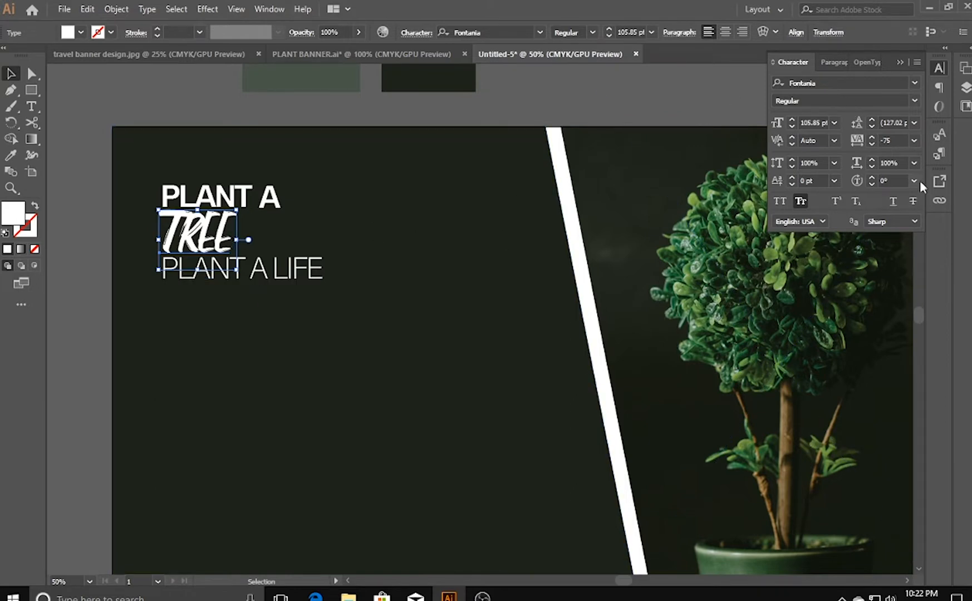
left_click(920, 143)
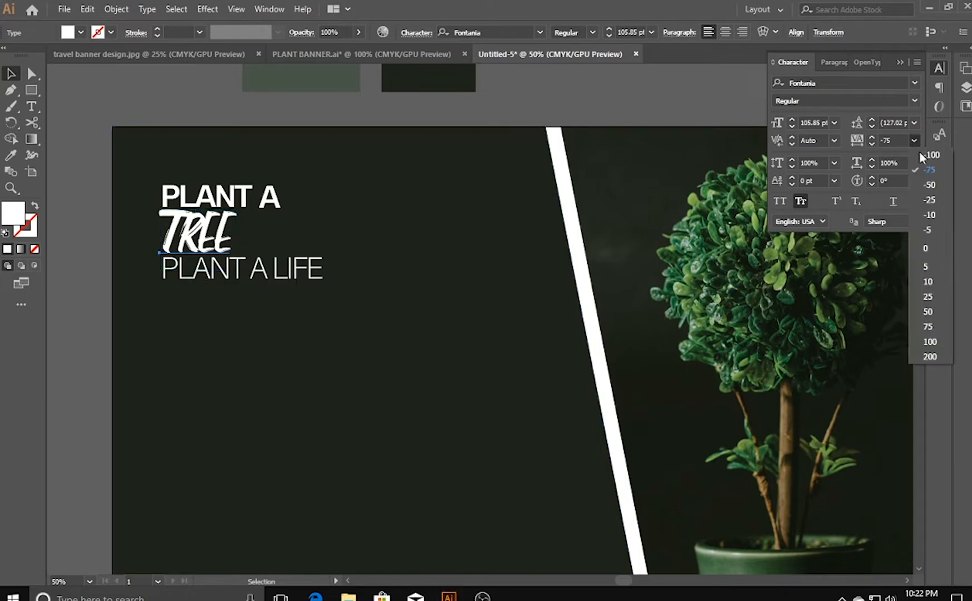
left_click(935, 231)
left_click(308, 279)
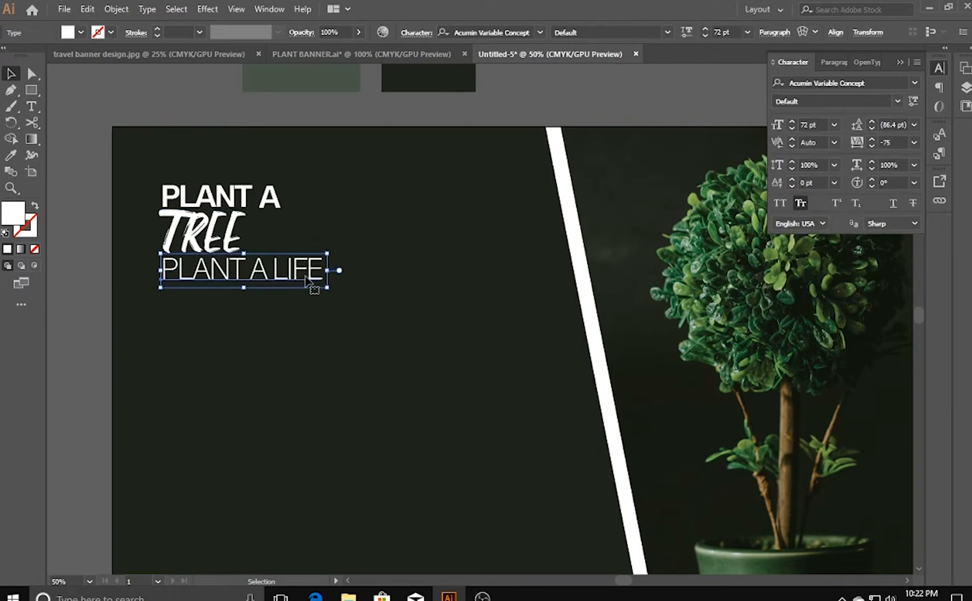
left_click(219, 238)
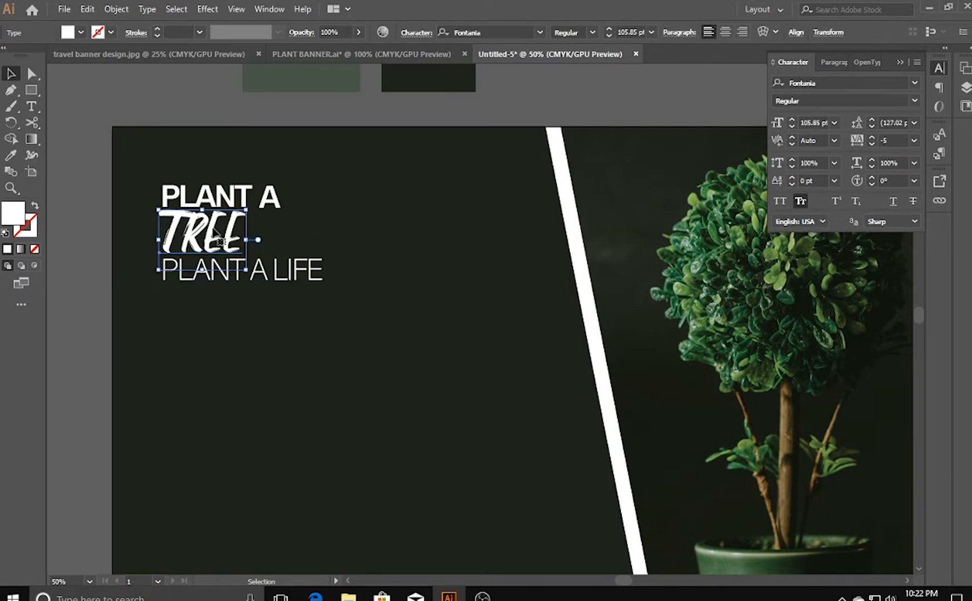
left_click(444, 254)
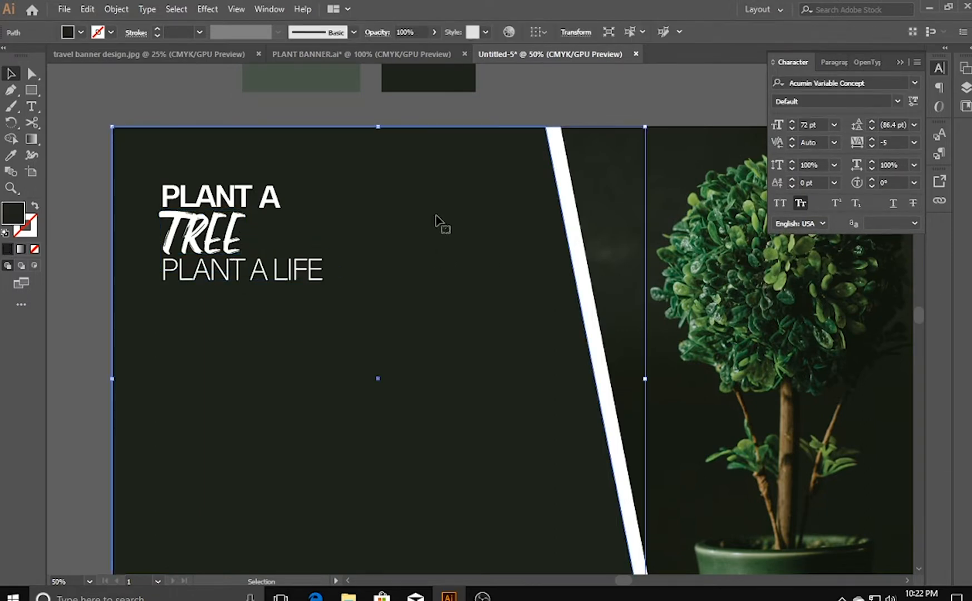
left_click(187, 94)
- Draw a thin horizontal rectangle along the panel's bottom edge, from its left edge to the slanted white stripe
key("space")
left_click_drag(140, 141, 149, 59)
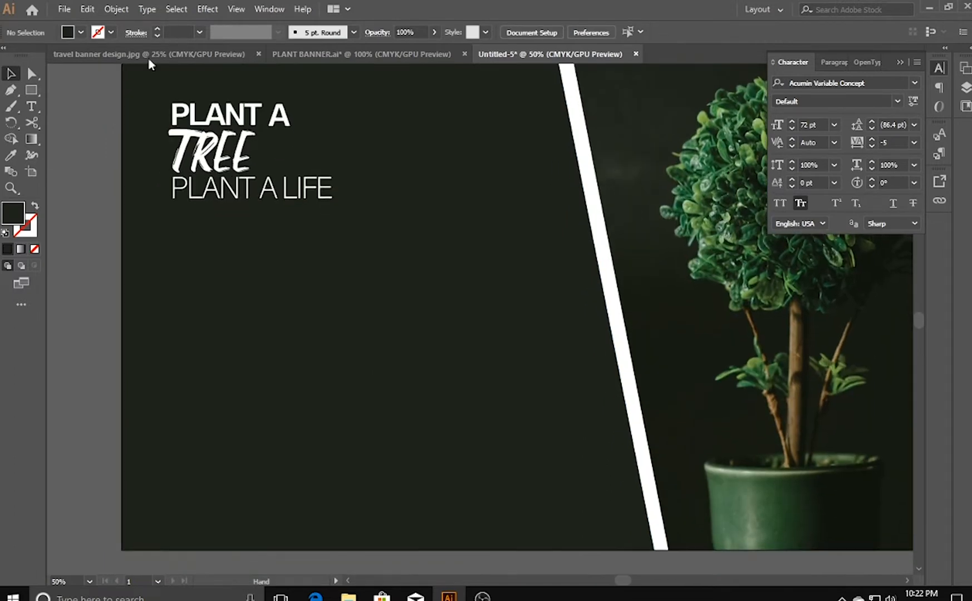
left_click_drag(300, 219, 254, 222)
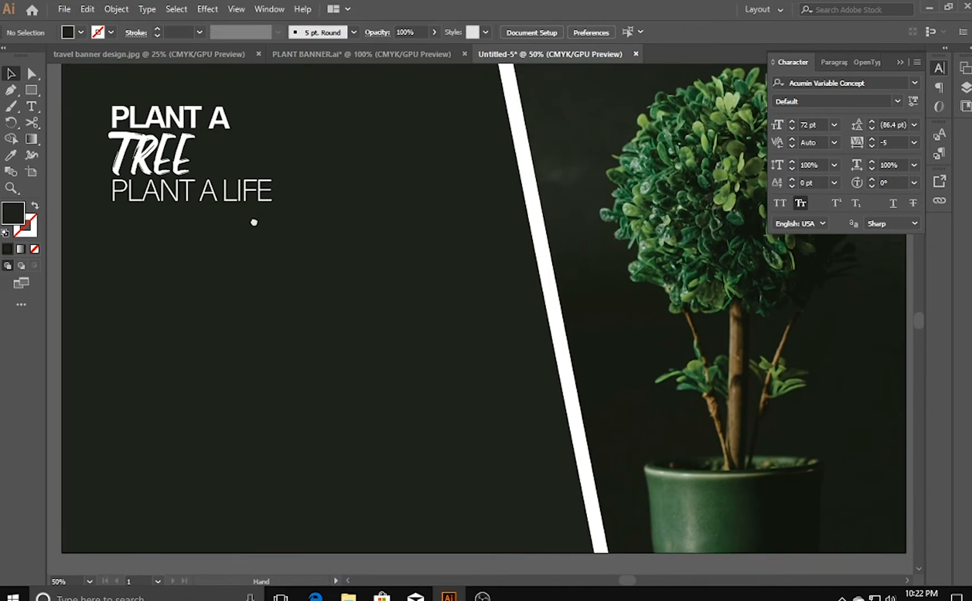
key("m")
key("space")
left_click_drag(217, 393, 224, 346)
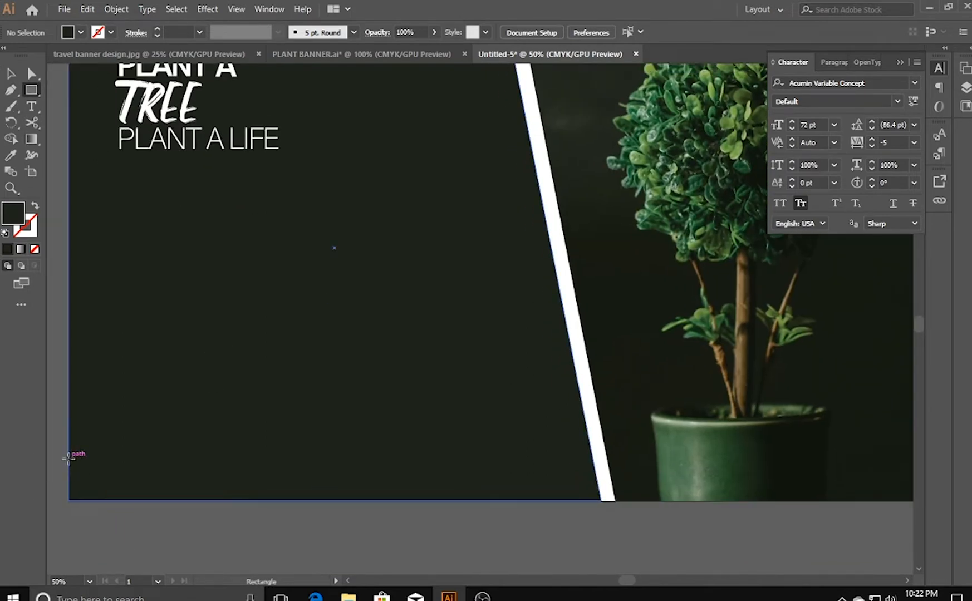
left_click_drag(67, 464, 594, 501)
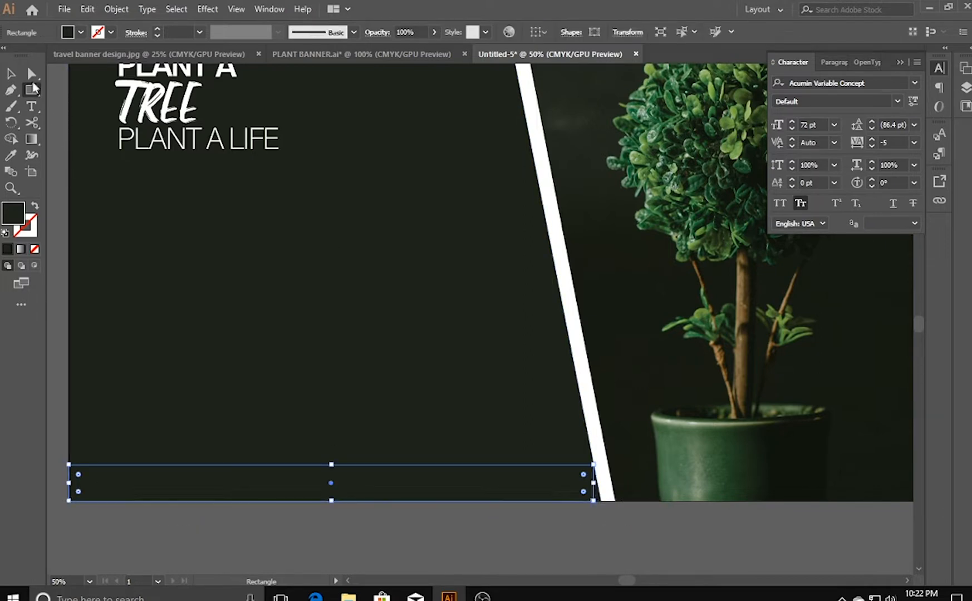
- Fill the thin rectangle along the dark panel's bottom edge with white (FFFFFF)
left_click(12, 75)
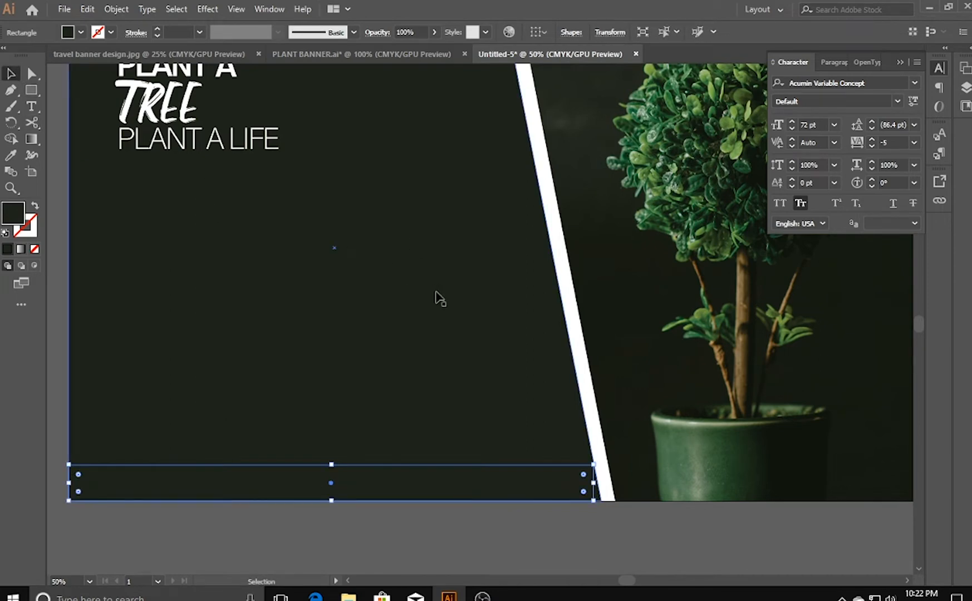
key("v")
double_click(16, 222)
mouse_move(356, 308)
left_mouse_down()
mouse_move(295, 178)
mouse_move(348, 362)
mouse_move(304, 210)
left_mouse_up()
left_click(627, 216)
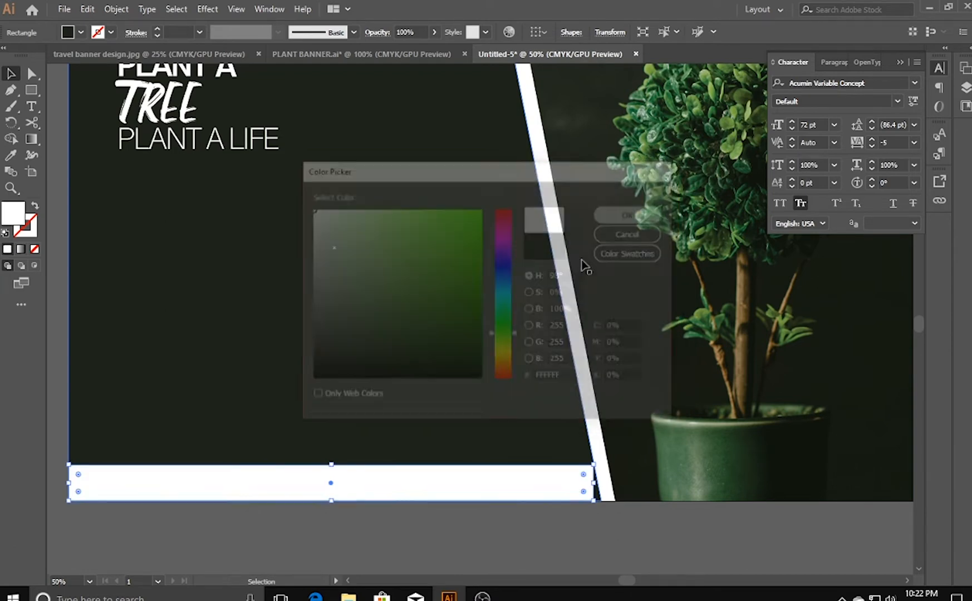
- Move the white strip's bottom-right anchor point outward to meet the foot of the slanted stripe
left_click_drag(636, 550, 520, 506)
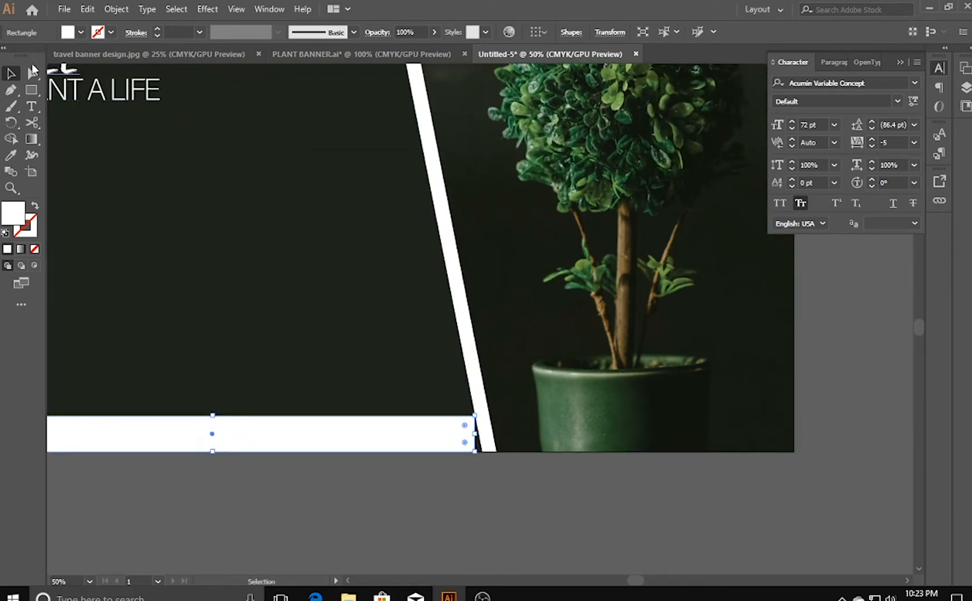
left_click(32, 70)
key("ctrl+equal")
key("ctrl+equal")
key("ctrl+equal")
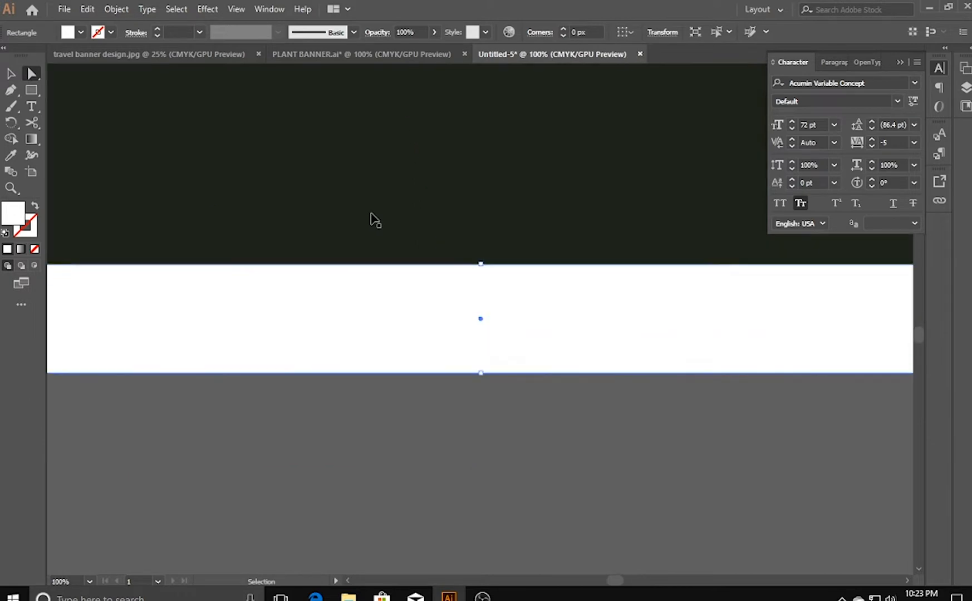
left_click_drag(635, 290, 249, 360)
left_click_drag(690, 372, 222, 323)
left_click(384, 399)
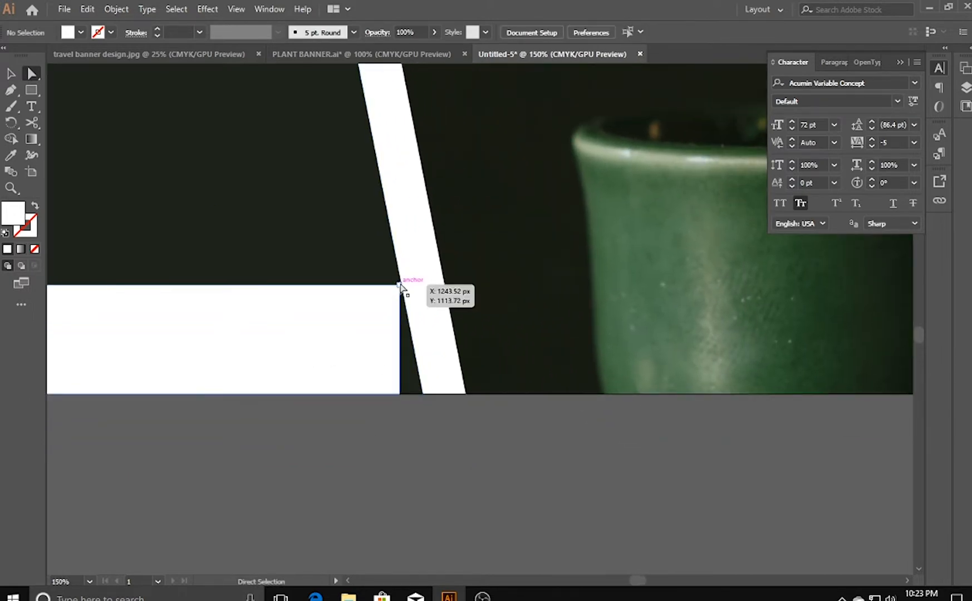
left_click(399, 394)
left_click_drag(400, 394, 422, 393)
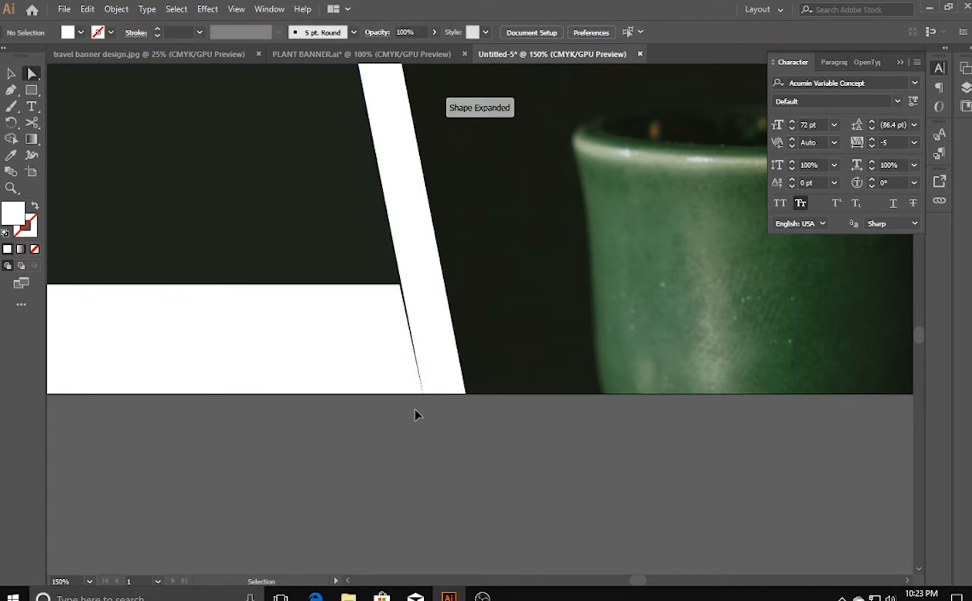
- Shift the white strip's top-right anchor point slightly right to close the sliver against the slanted stripe
key("ctrl+plus")
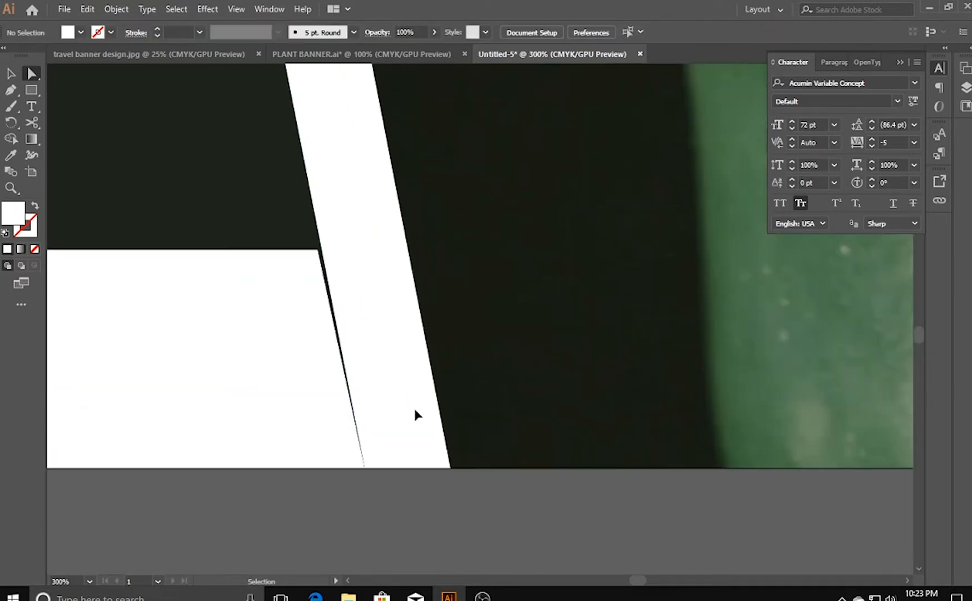
left_click(319, 253)
left_click_drag(319, 252, 322, 252)
left_click(334, 512)
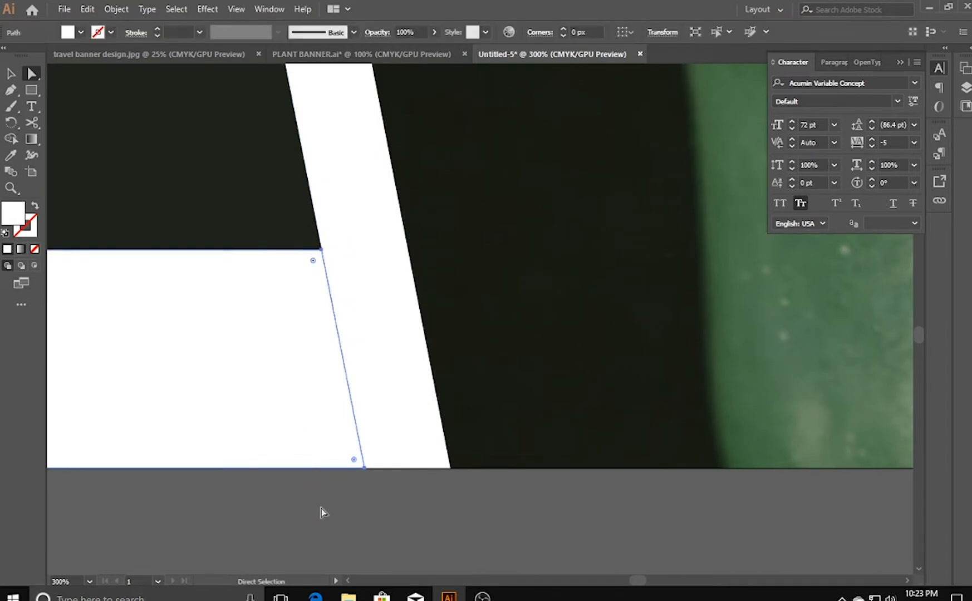
left_click(10, 73)
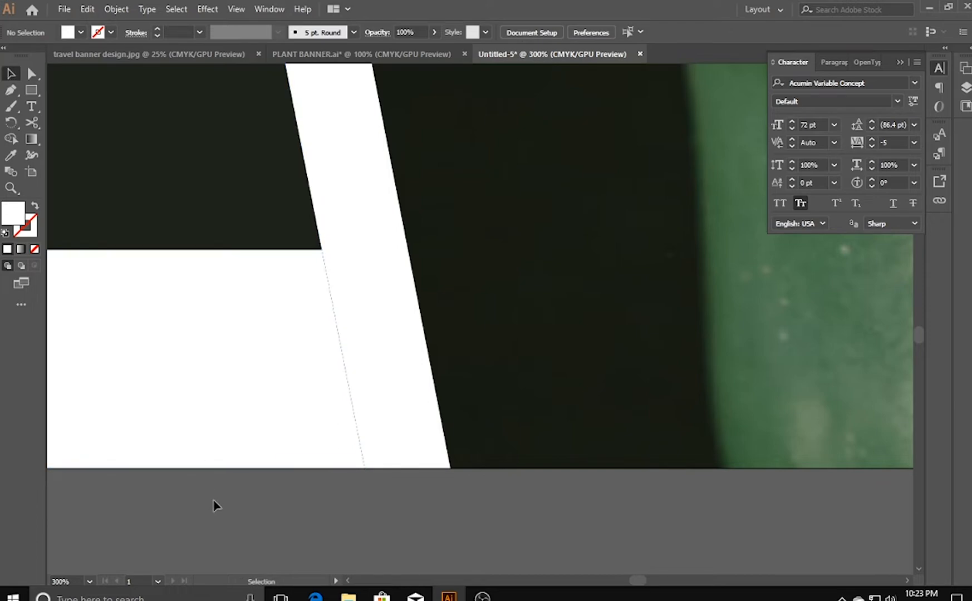
- Add the word SAVE as a separate text object on the empty canvas below the banner
key("ctrl+minus")
key("ctrl+minus")
key("ctrl+minus")
key("ctrl+minus")
key("ctrl+minus")
key("ctrl+minus")
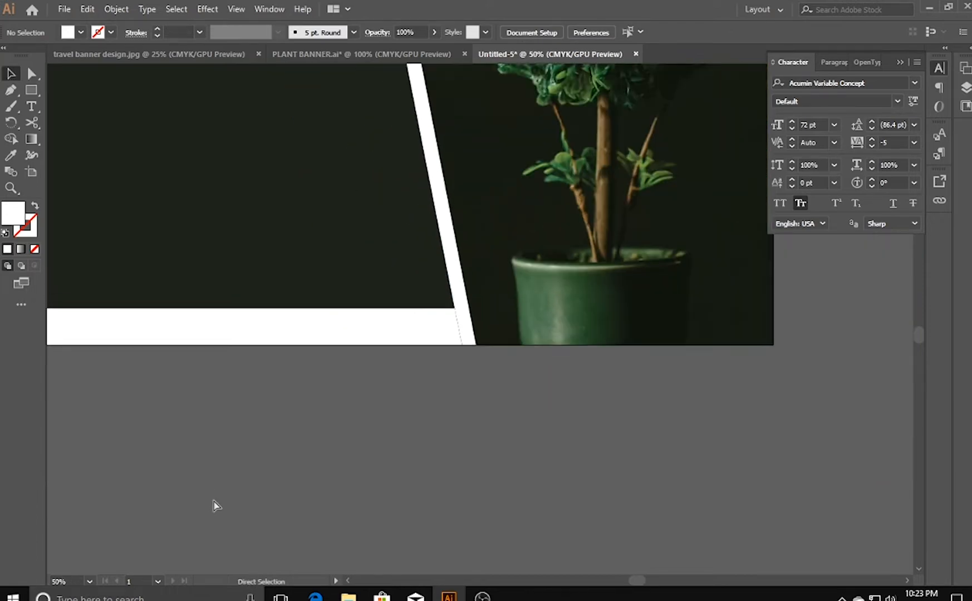
left_click_drag(241, 395, 237, 502)
left_click_drag(273, 316, 259, 330)
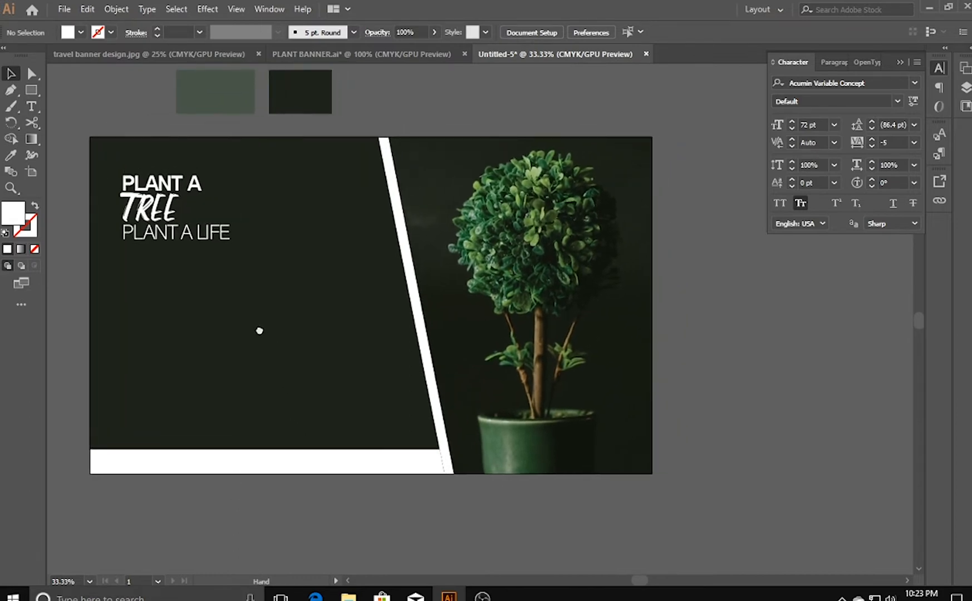
left_click(31, 110)
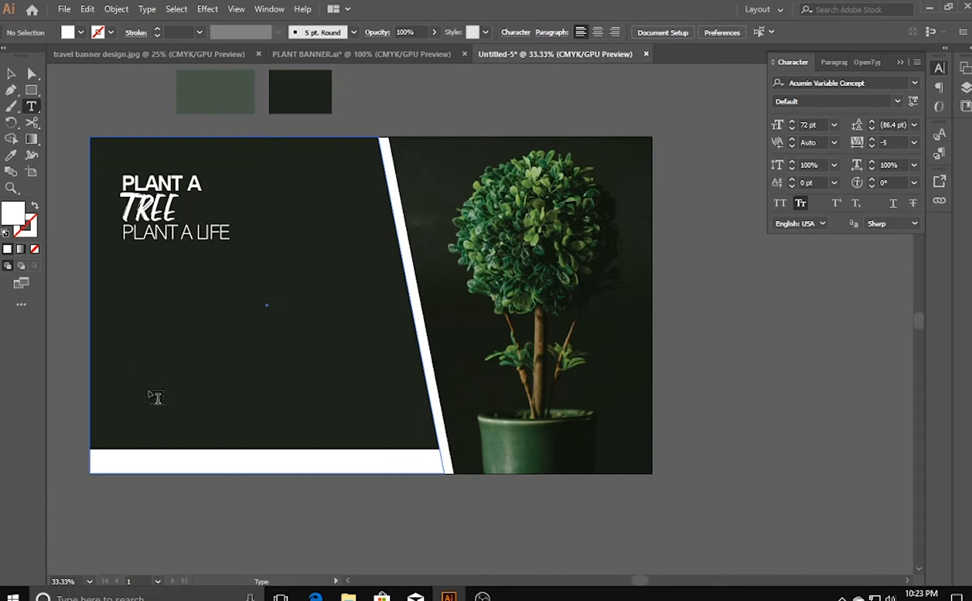
left_click(195, 545)
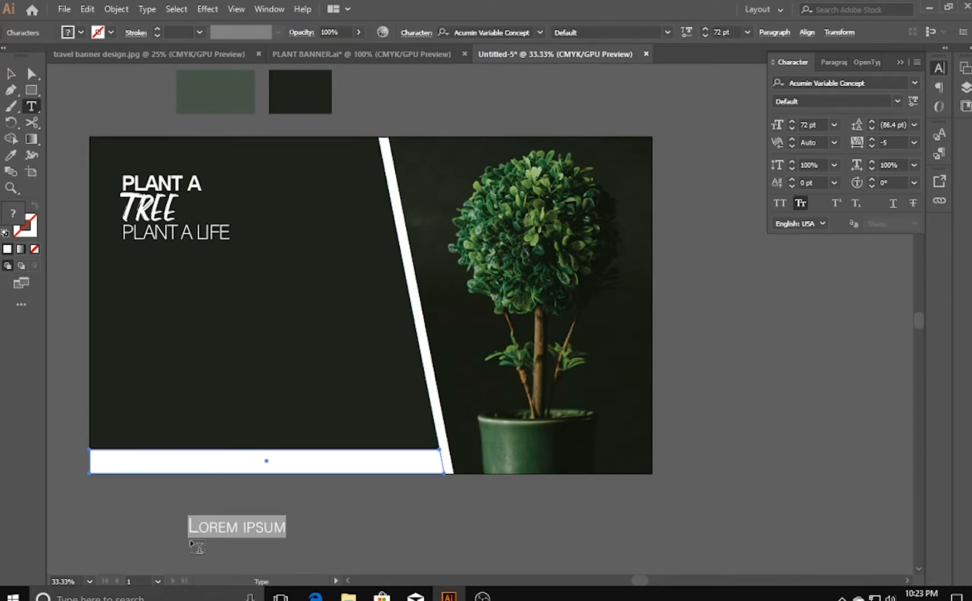
type("SAVE")
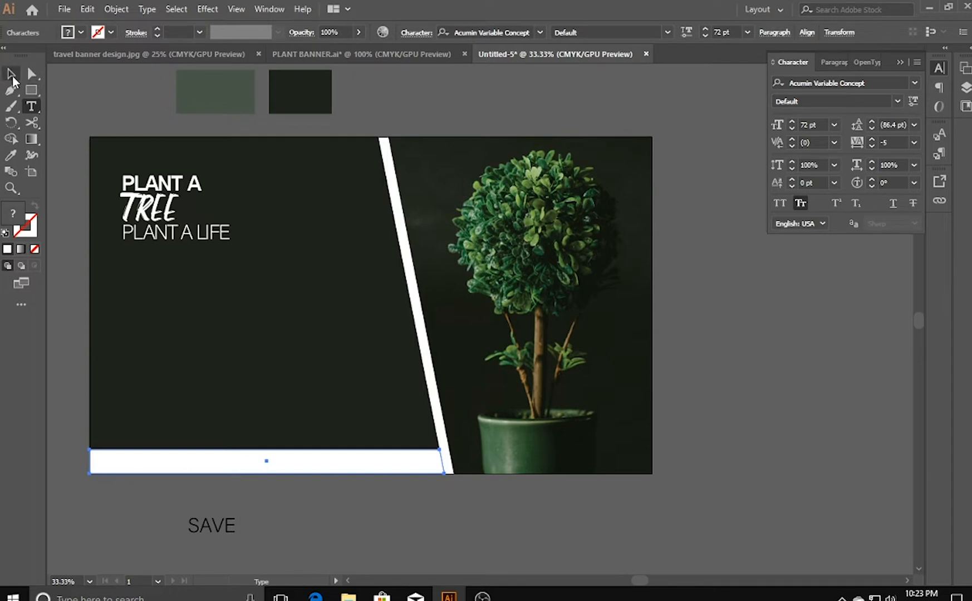
key("Escape")
- Add the words OUR and PLANET as two separate text objects beside SAVE below the banner
left_click(291, 507)
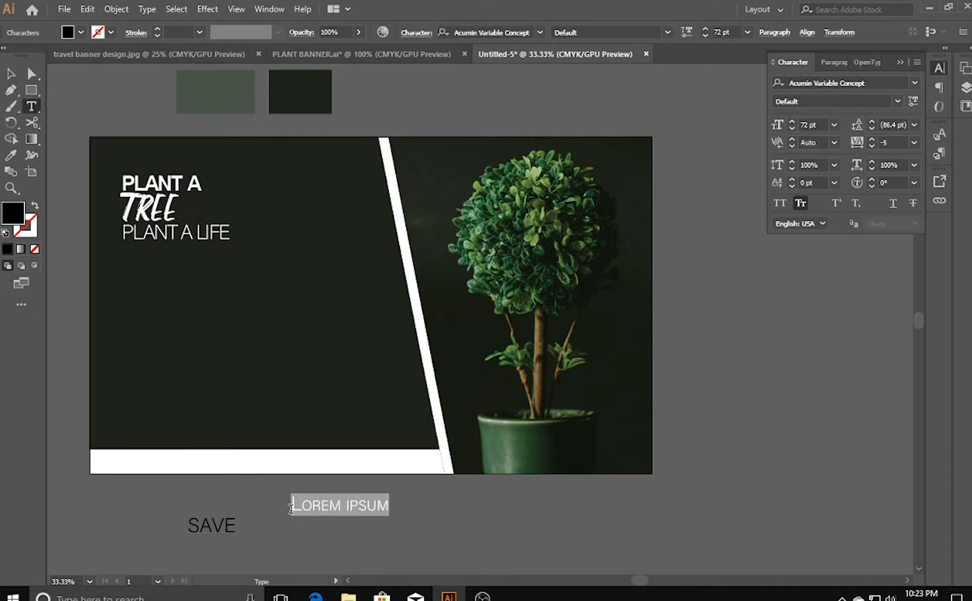
type("OUR")
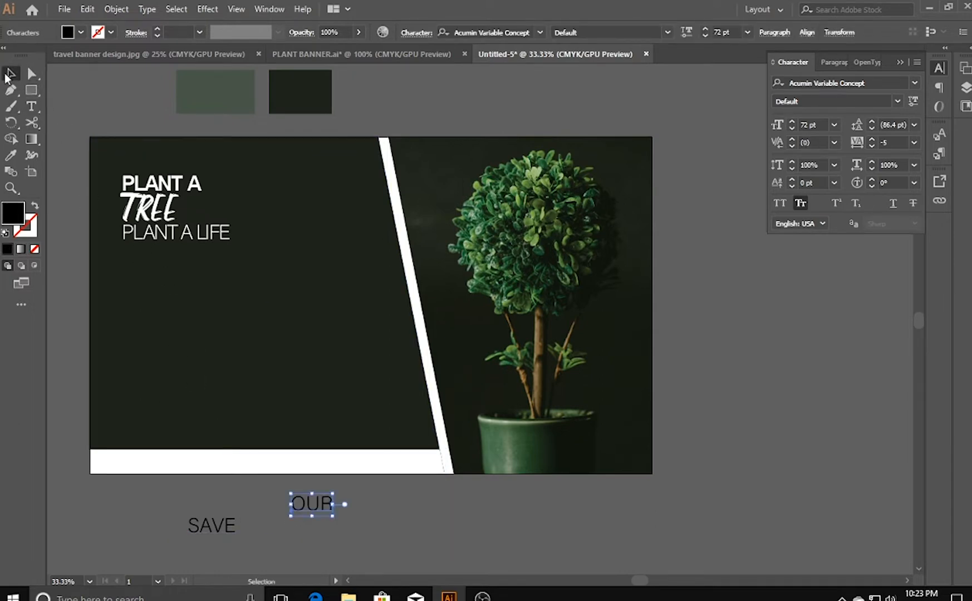
key("Escape")
left_click(301, 539)
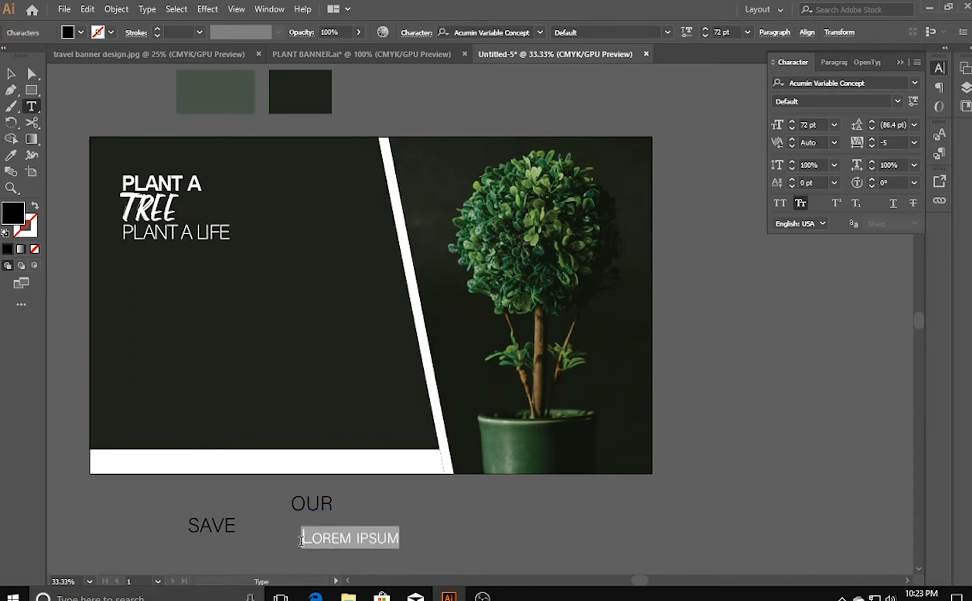
type("PA")
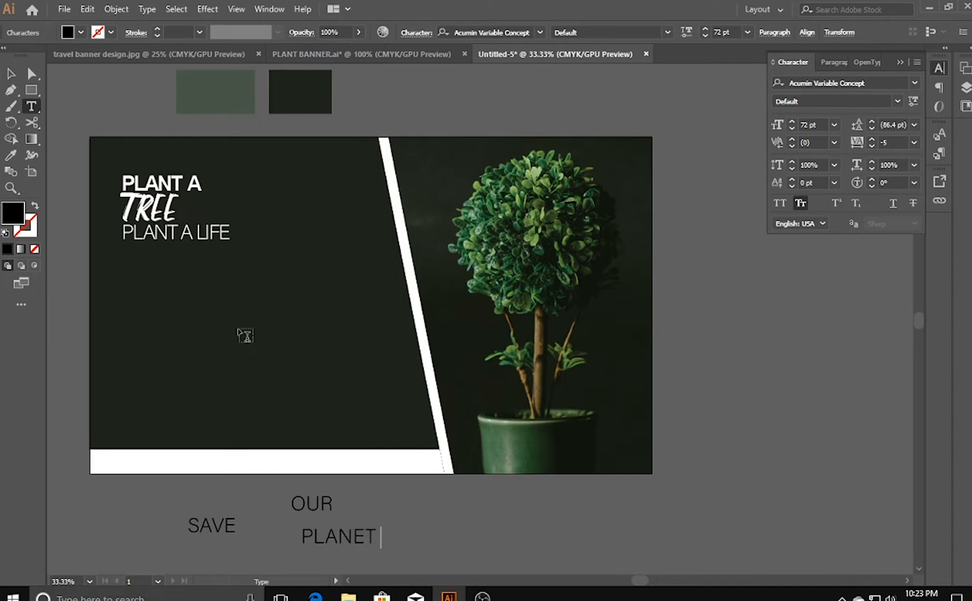
- Stack SAVE, OUR and PLANET on the dark panel beneath the headline, left-aligned with it
left_click(11, 72)
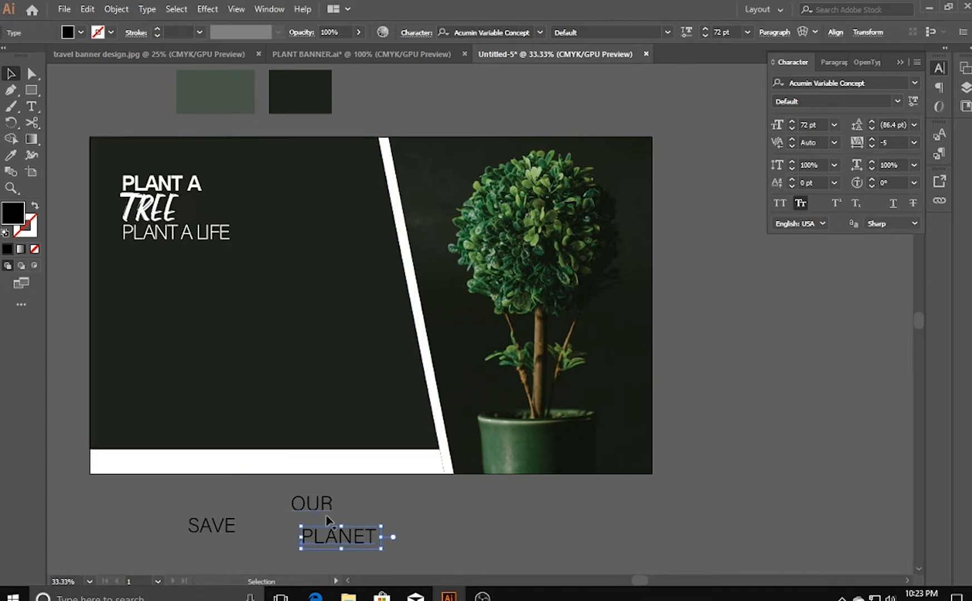
left_click_drag(205, 536, 137, 320)
key("space")
left_click_drag(178, 405, 207, 396)
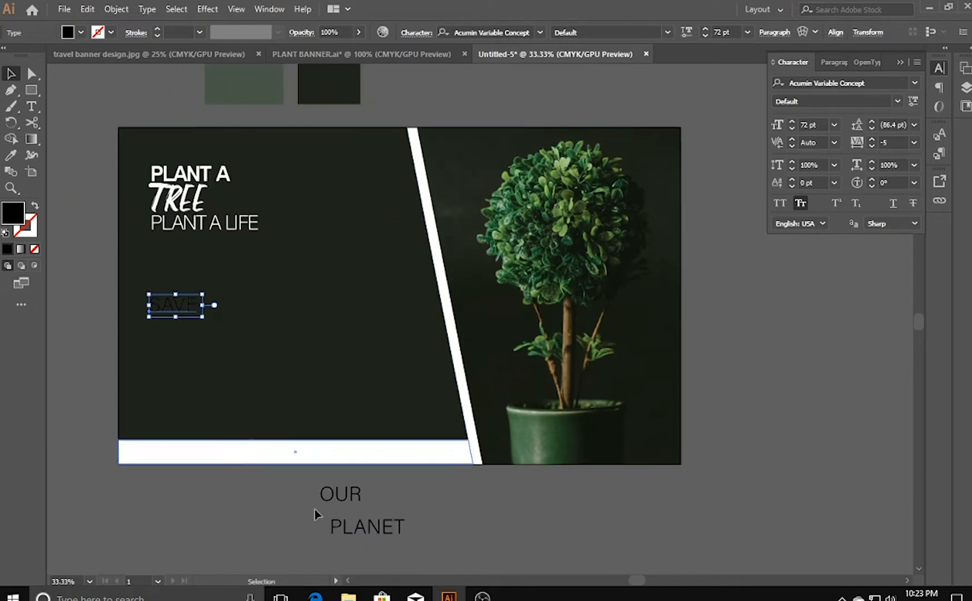
left_click_drag(347, 495, 175, 330)
left_click_drag(359, 537, 178, 354)
key("a")
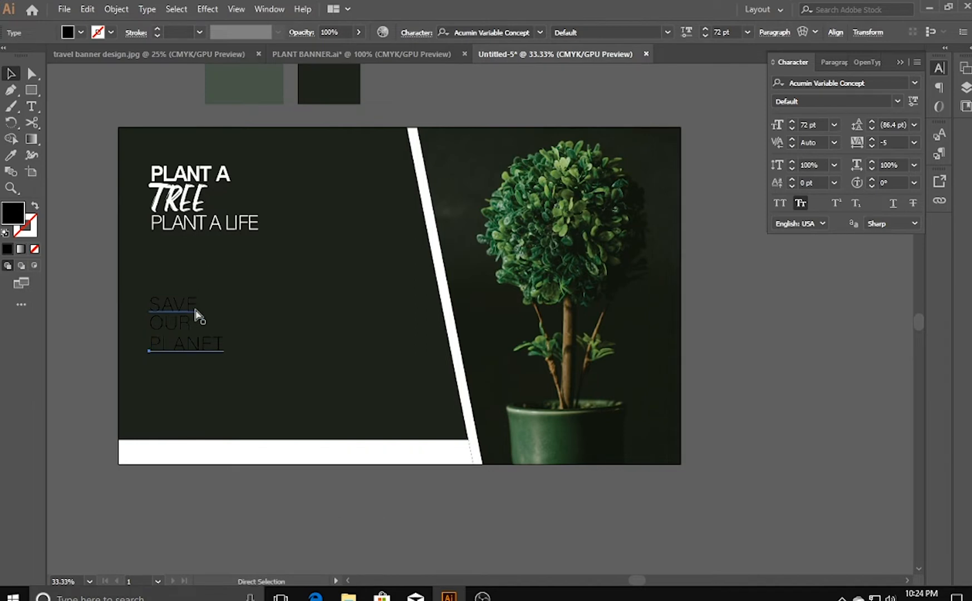
- Set the word SAVE in Arial Bold
key("ctrl+plus")
key("space")
left_click_drag(239, 294, 32, 335)
left_click(234, 301)
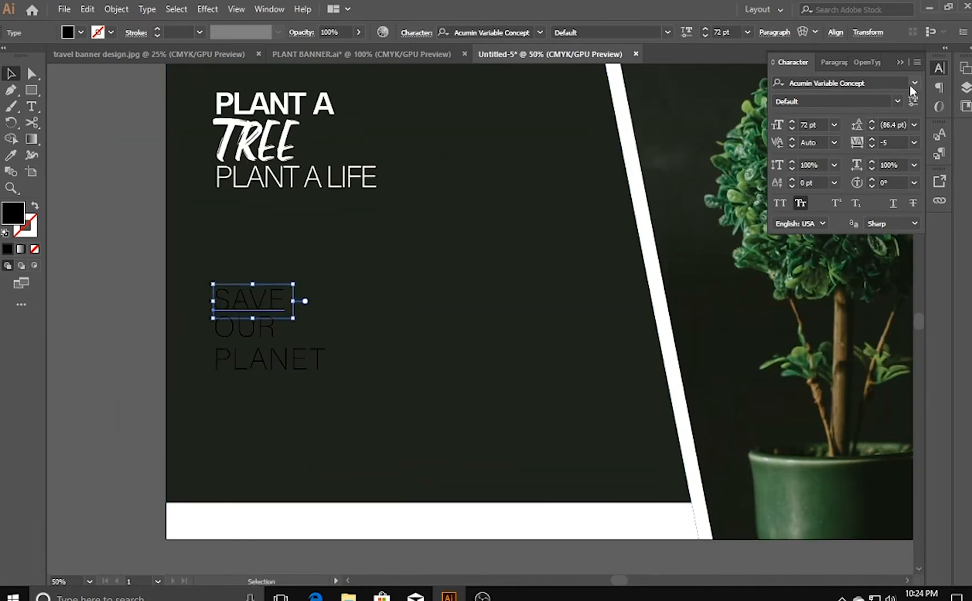
left_click(887, 81)
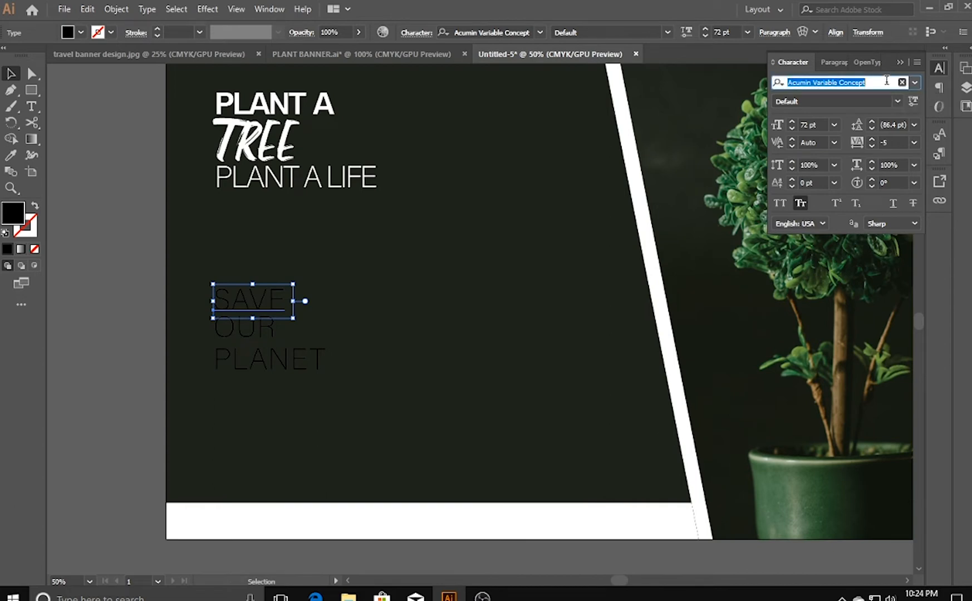
key("BackSpace")
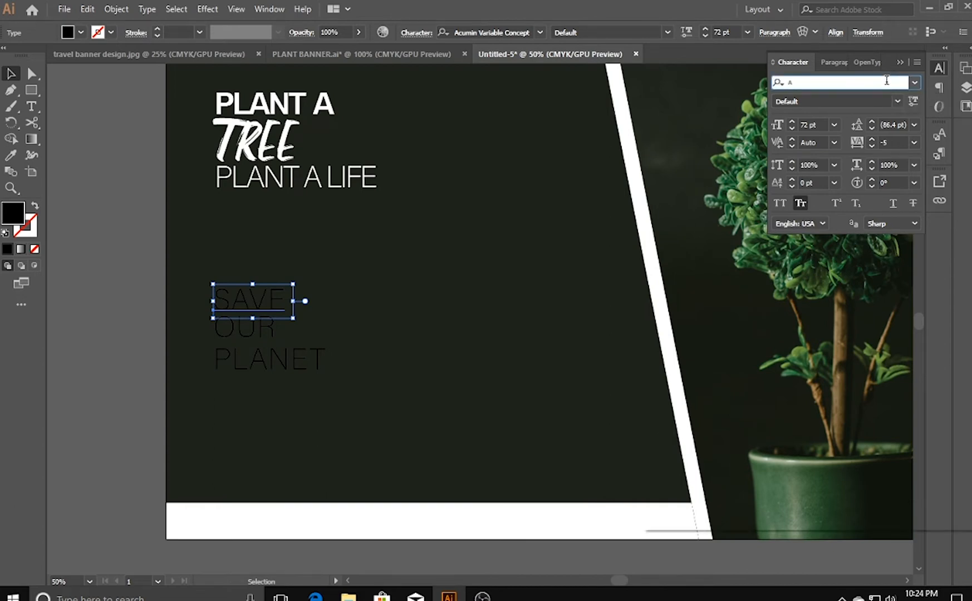
type("AR")
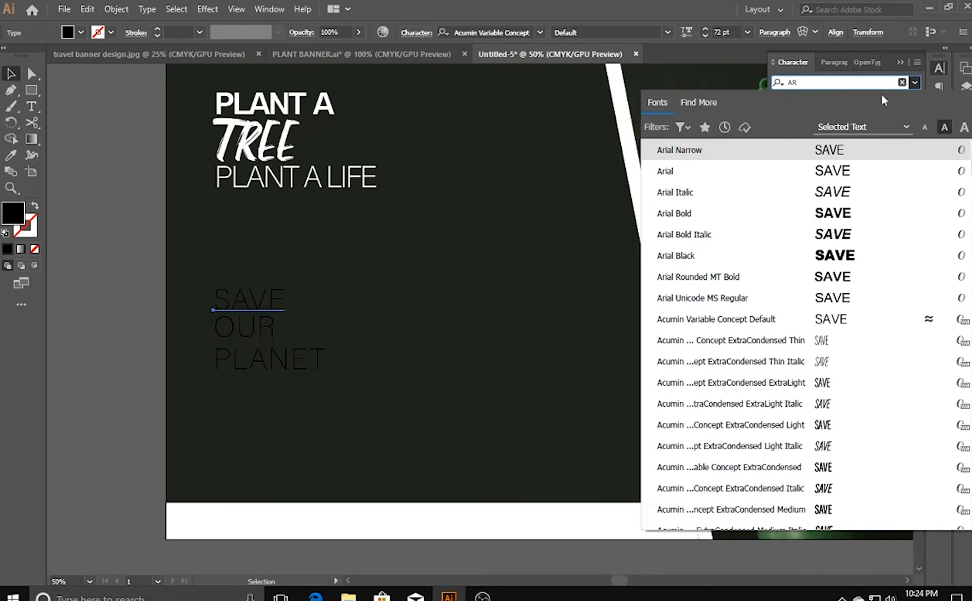
left_click(819, 173)
left_click(915, 100)
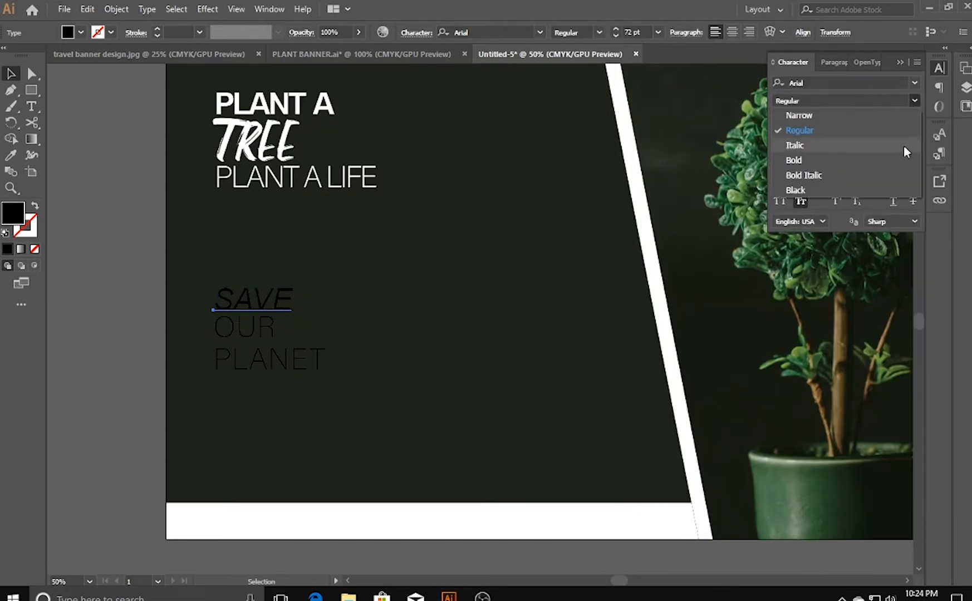
left_click(902, 159)
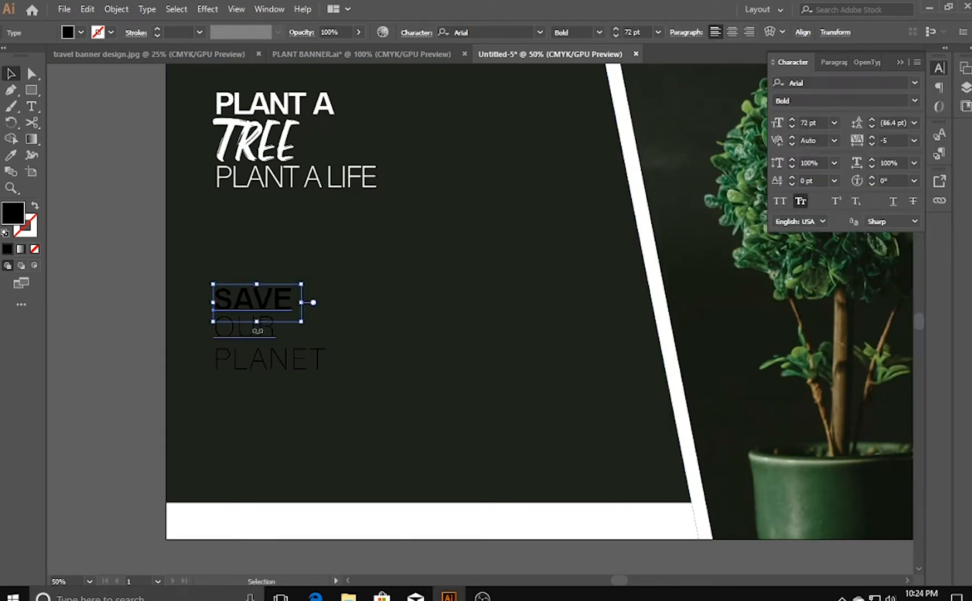
- Set the word OUR in Arial Bold
left_click(261, 338)
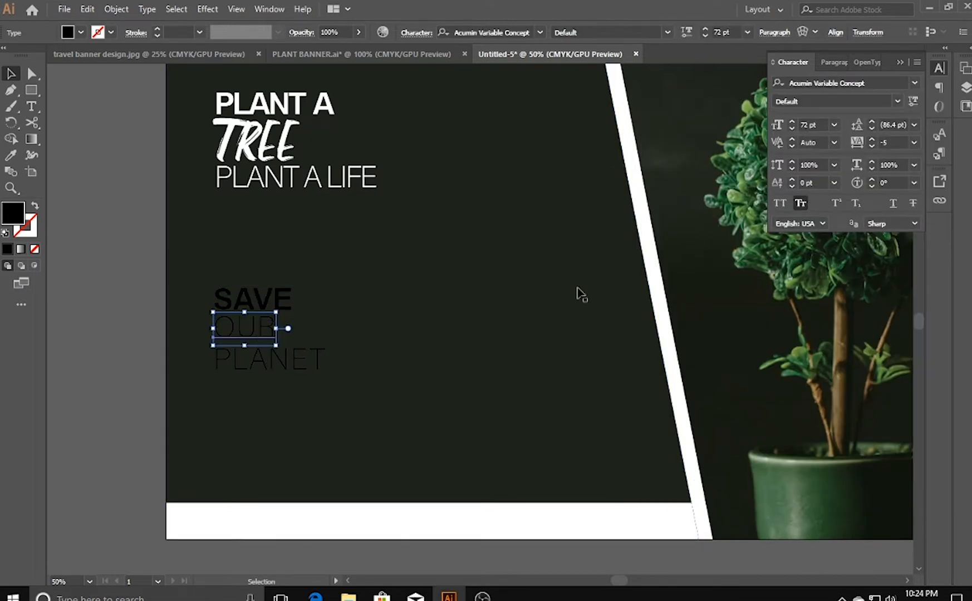
left_click(914, 84)
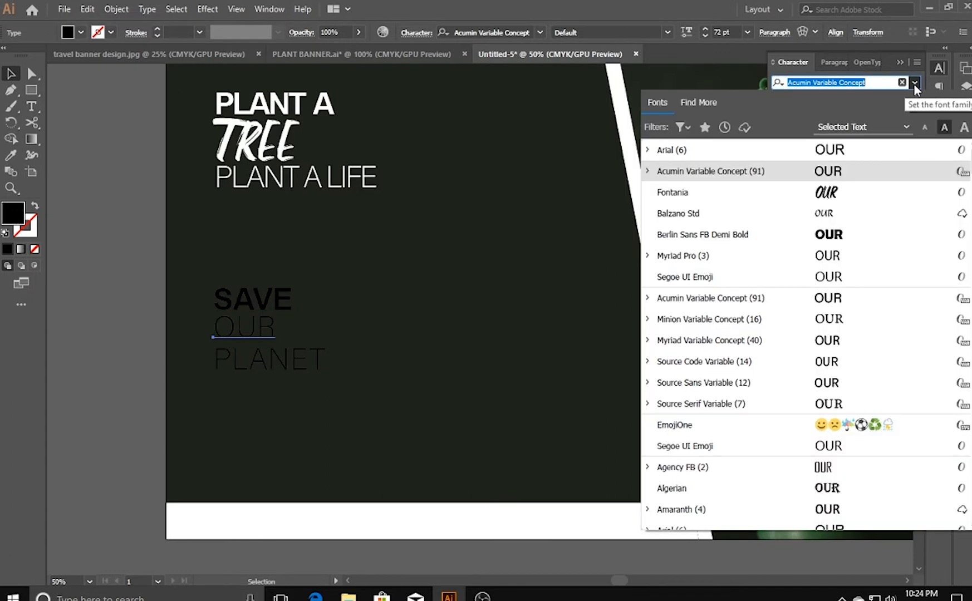
left_click(782, 145)
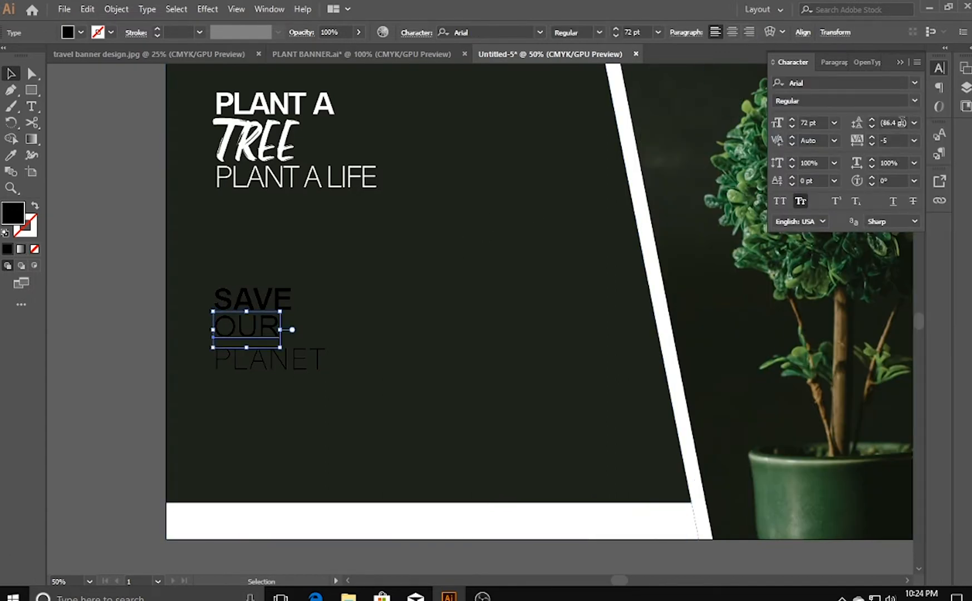
left_click(915, 101)
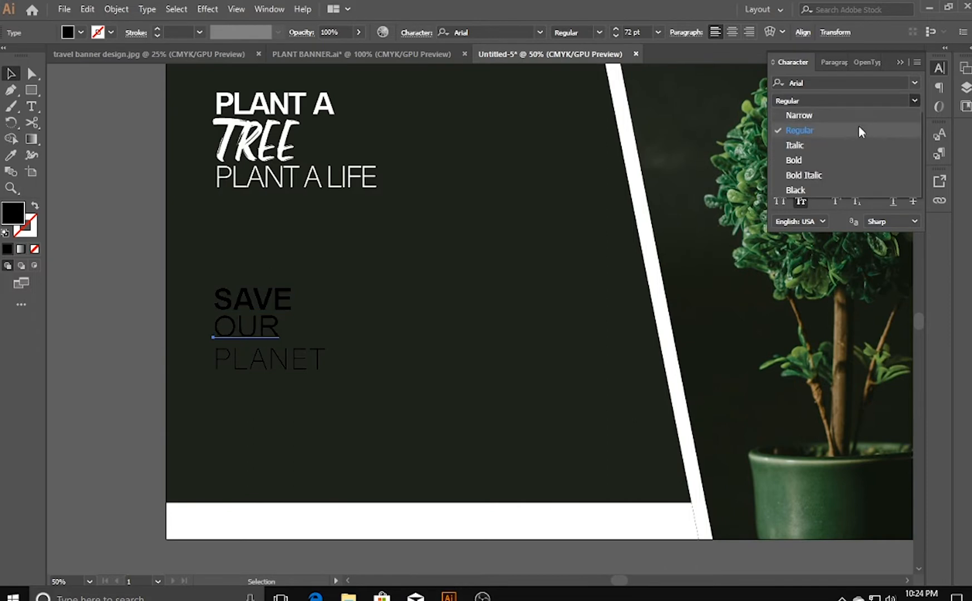
left_click(833, 160)
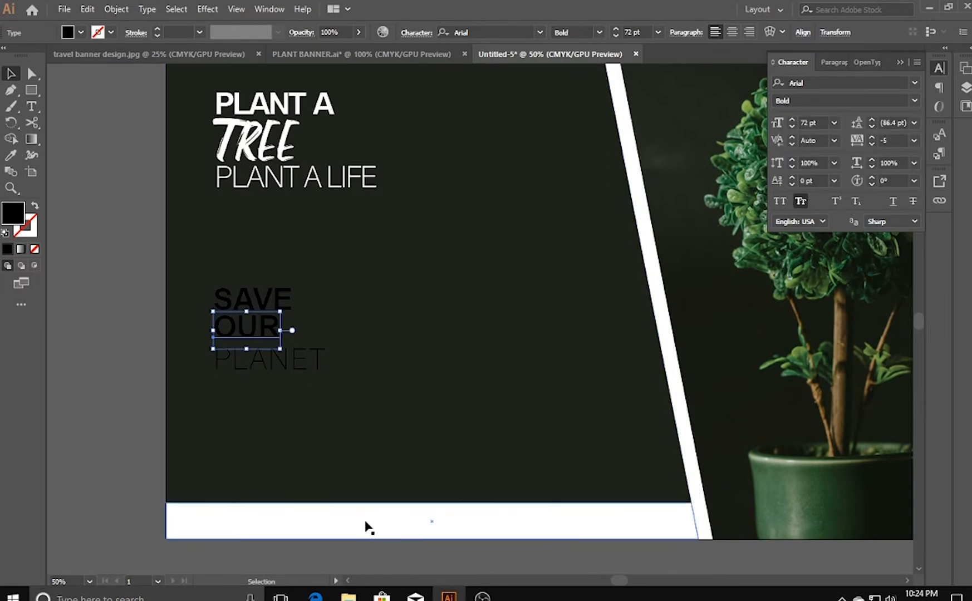
- Nudge the word OUR up closer to SAVE and clear the selection
key("shift+Up")
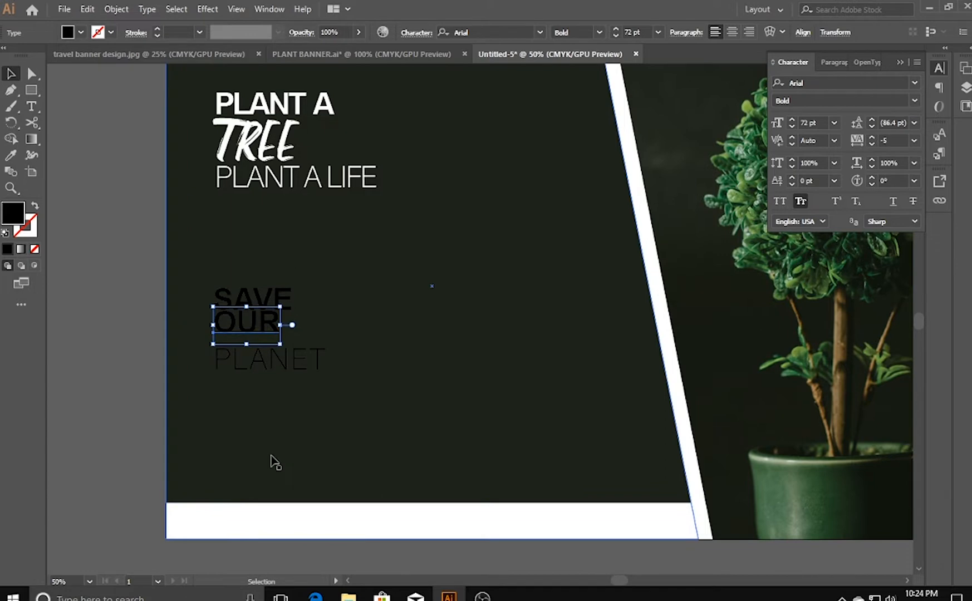
left_click(252, 461)
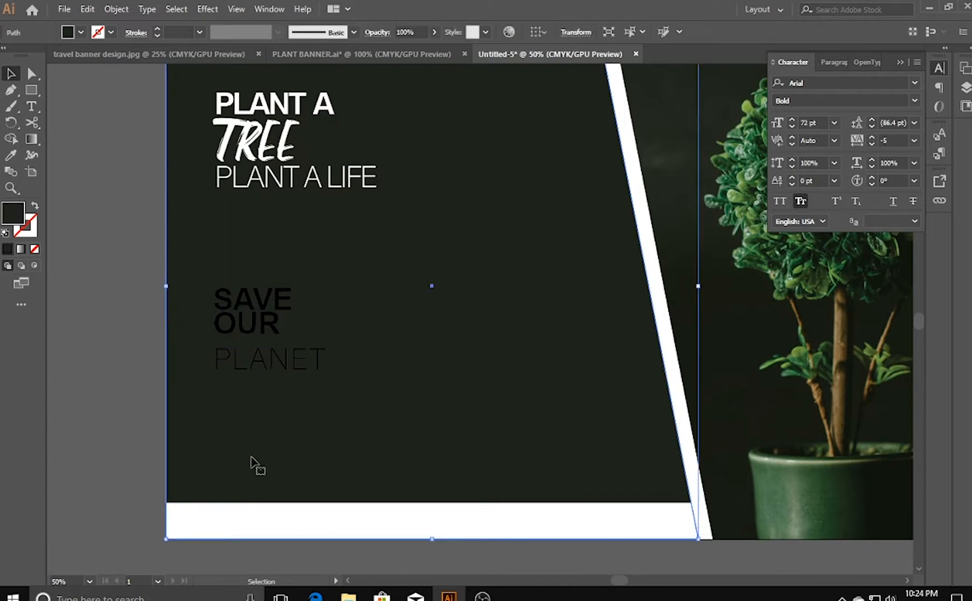
left_click(94, 450)
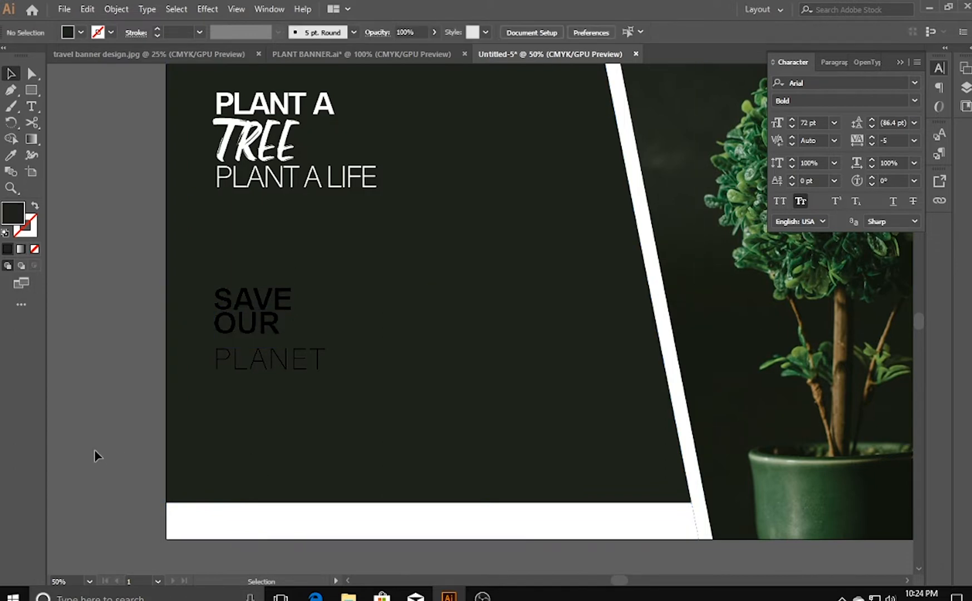
- Nudge the word PLANET up closer to OUR and set it in the Fontania font
left_click(281, 371)
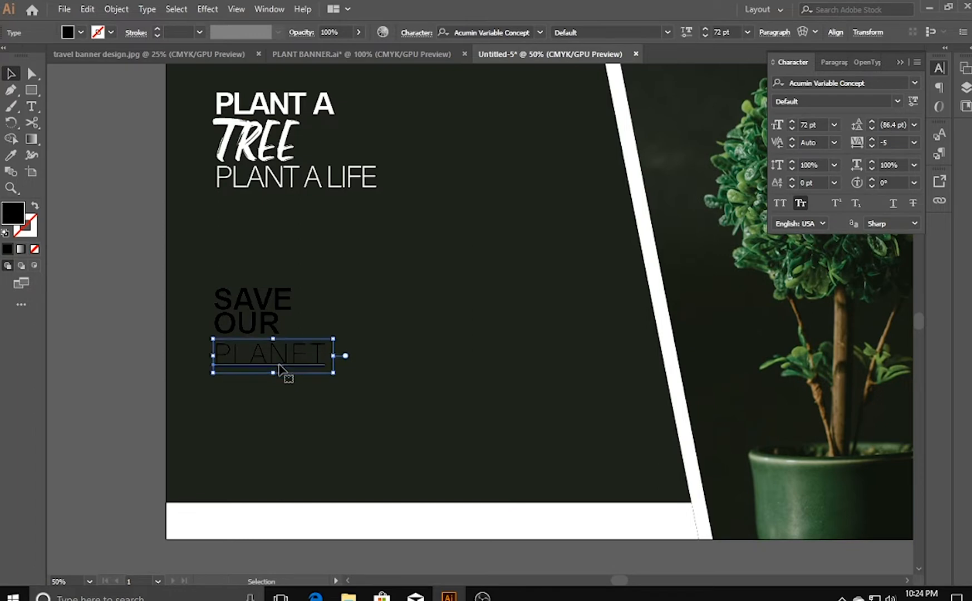
key("Up")
key("Up")
key("Up")
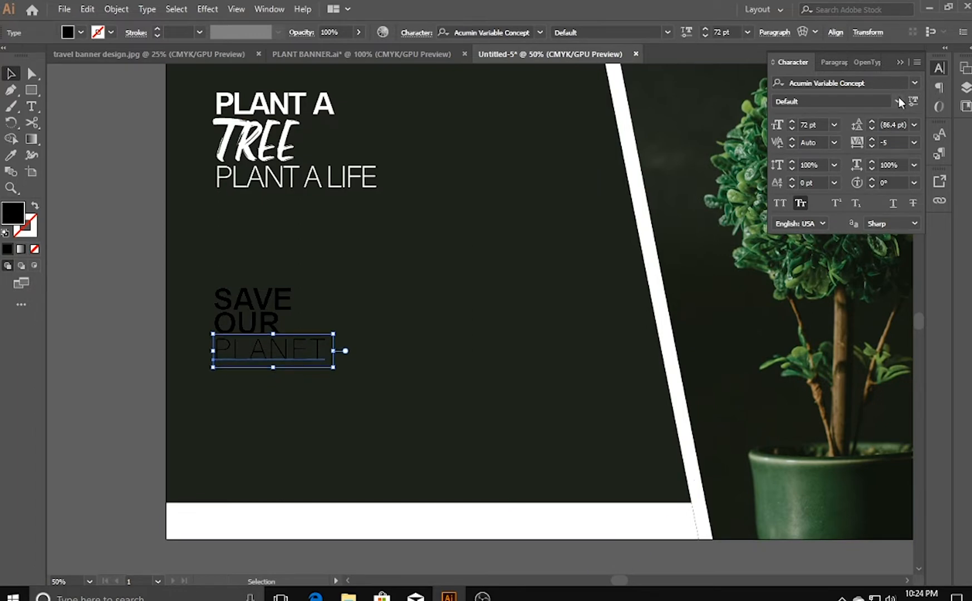
left_click(898, 102)
left_click(915, 75)
left_click(914, 82)
left_click(842, 191)
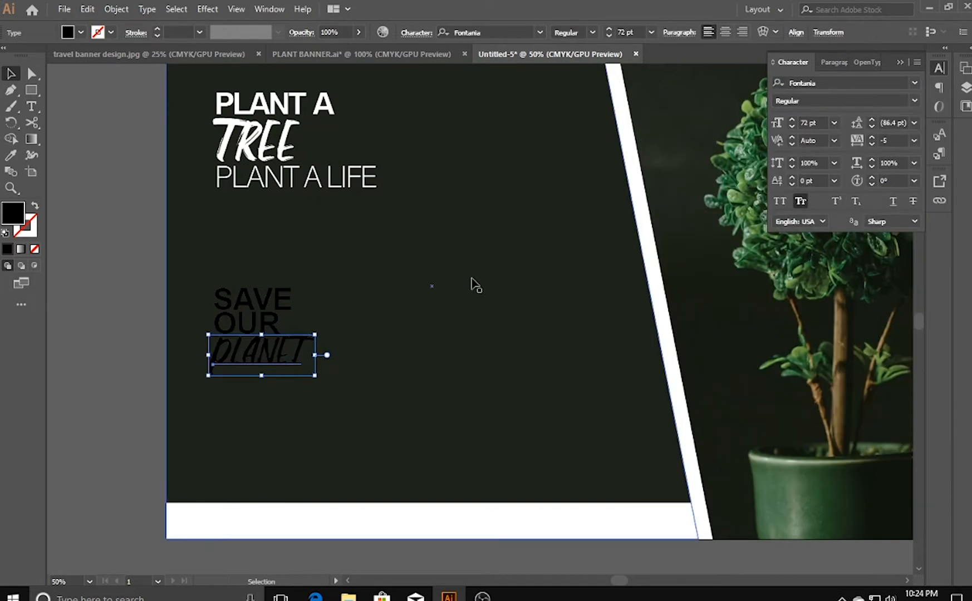
left_click(185, 310)
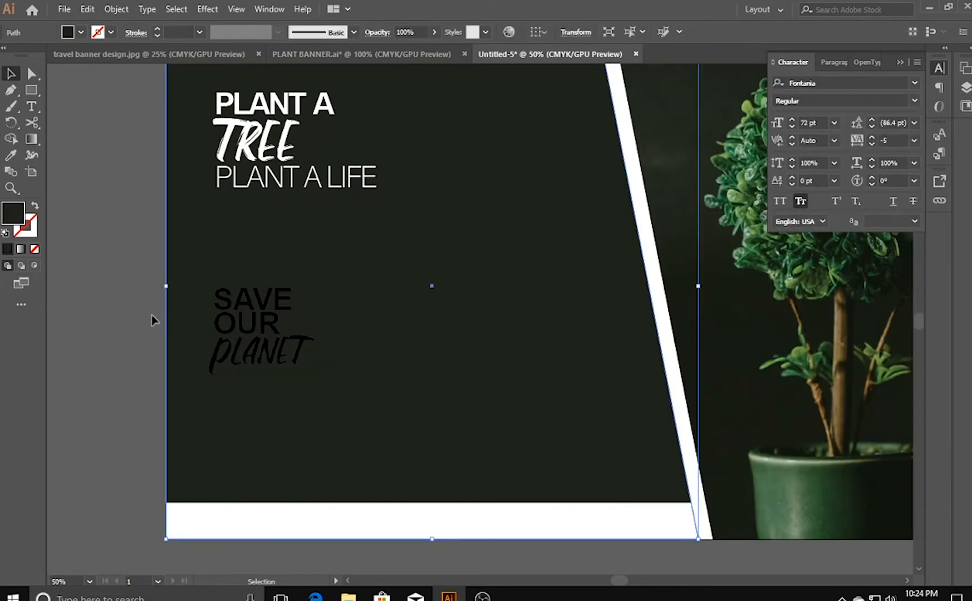
- Fill the words SAVE, OUR and PLANET with white and clear the selection
left_click(229, 359)
left_click(234, 318, "shift")
left_click(236, 301, "shift")
double_click(17, 212)
left_click(310, 209)
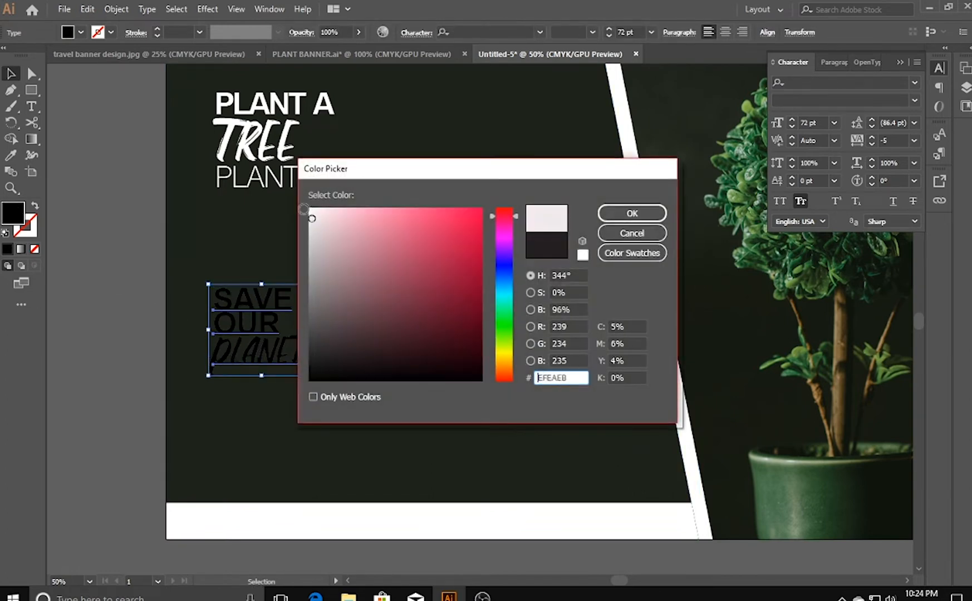
left_click(629, 214)
left_click(102, 409)
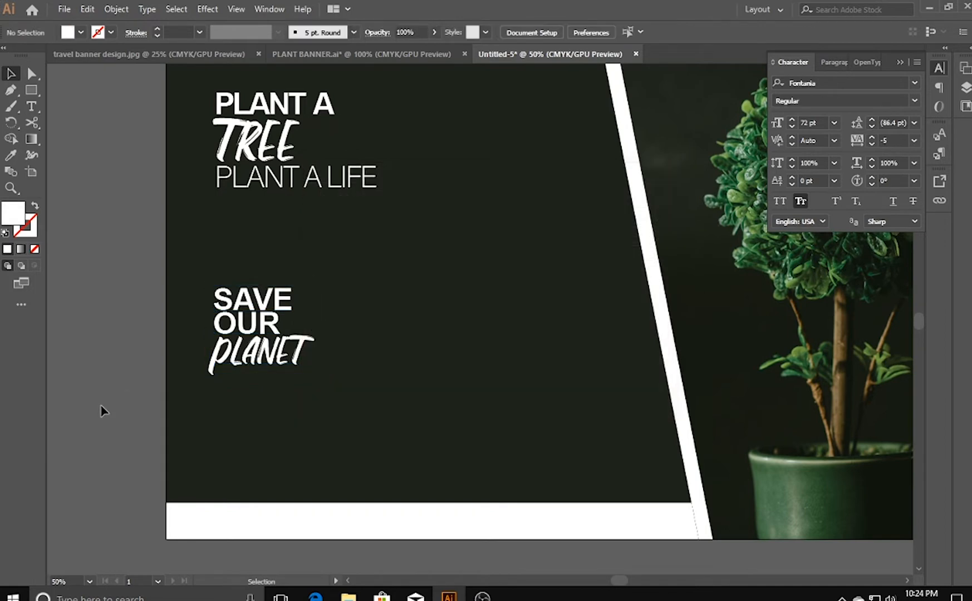
- Nudge the SAVE OUR PLANET words up together on the dark panel and clear the selection
left_click(253, 305)
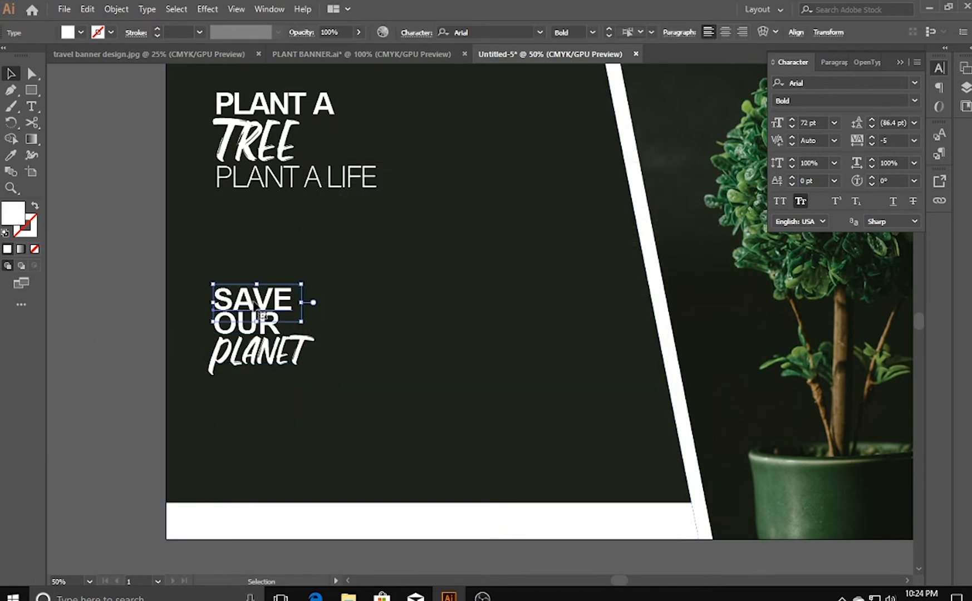
left_click(252, 351, "shift")
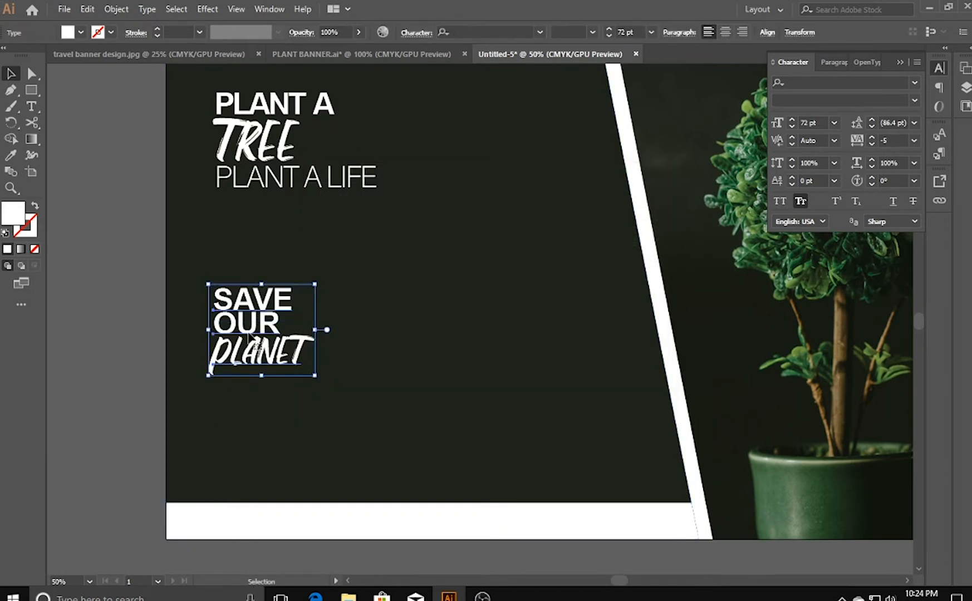
key("Up")
key("Up")
key("Up")
key("Up")
key("Up")
key("Up")
key("Up")
key("Up")
key("Up")
key("Up")
key("Up")
key("Up")
key("Up")
key("Up")
key("Up")
key("Up")
key("Up")
key("Up")
key("Up")
key("Up")
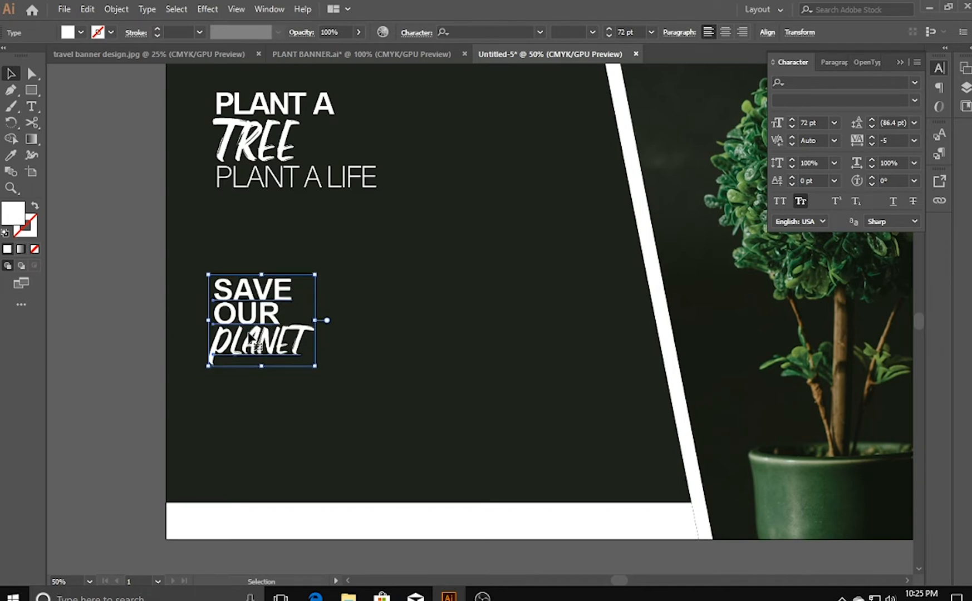
left_click(88, 361)
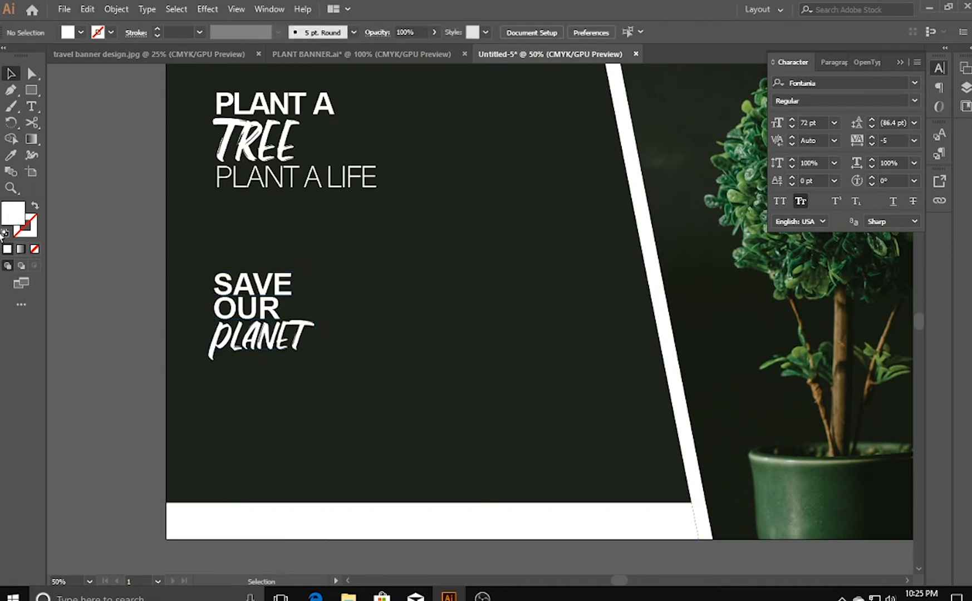
left_click(31, 109)
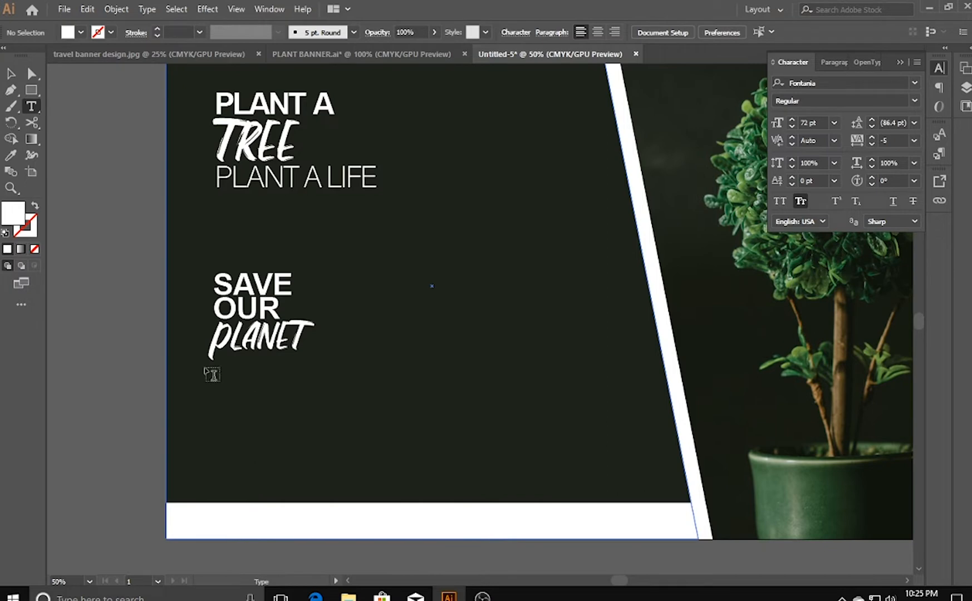
left_click_drag(205, 360, 636, 472)
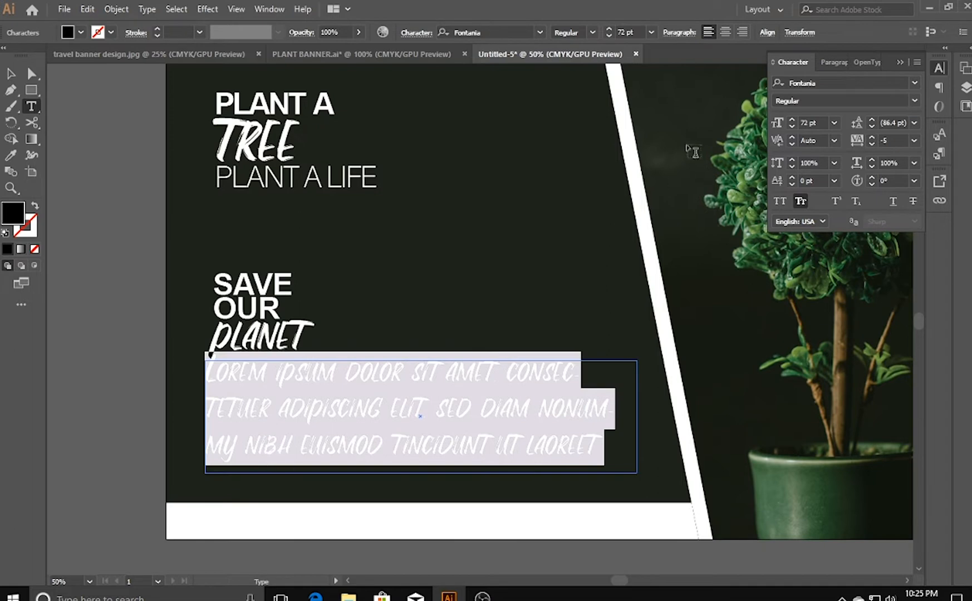
left_click(835, 123)
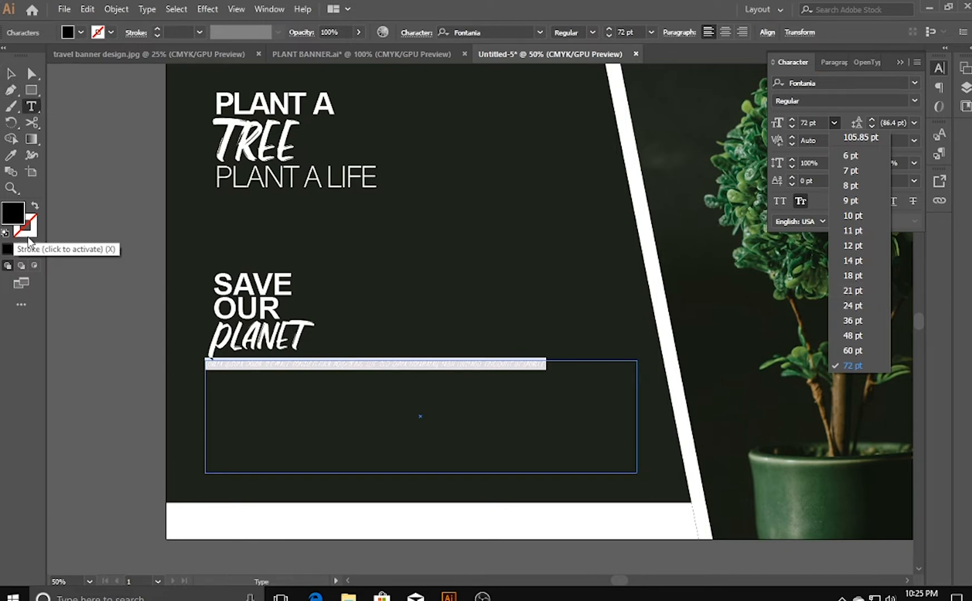
left_click(13, 75)
left_click(134, 156)
key("z")
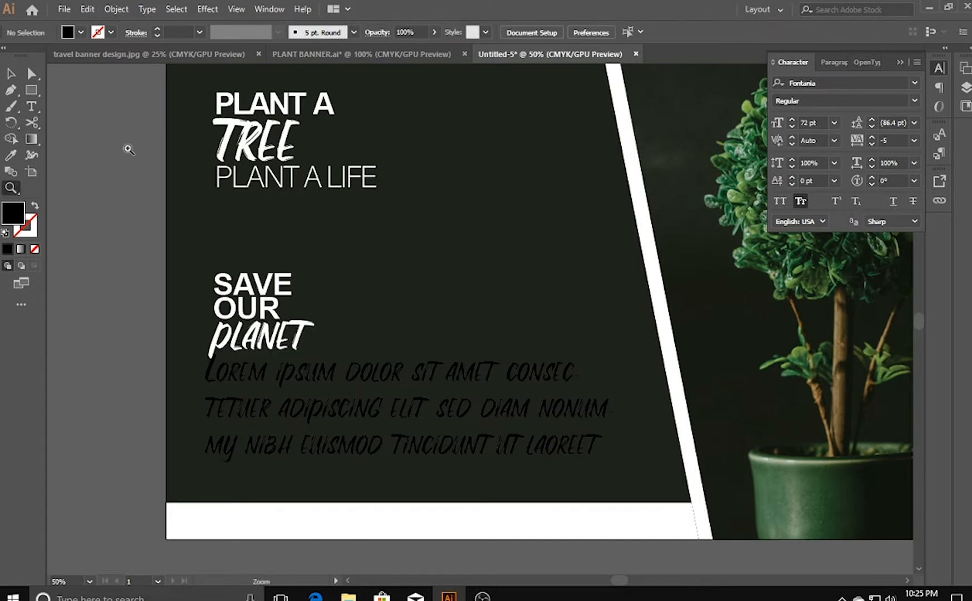
key("ctrl+z")
key("ctrl+z")
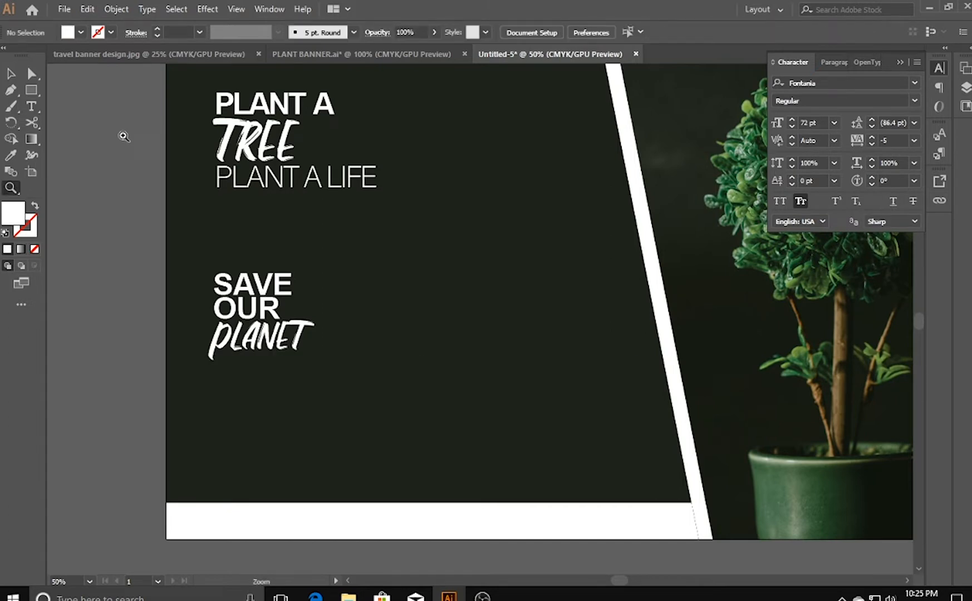
- Create a wide area-type box of placeholder text beneath PLANET and set its font size to 24 pt
left_click(32, 105)
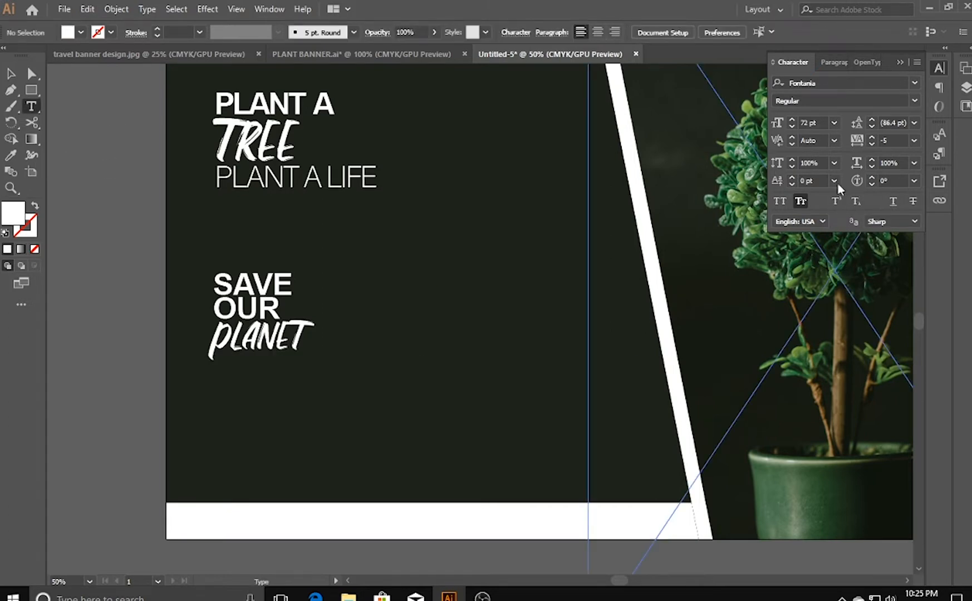
left_click(834, 122)
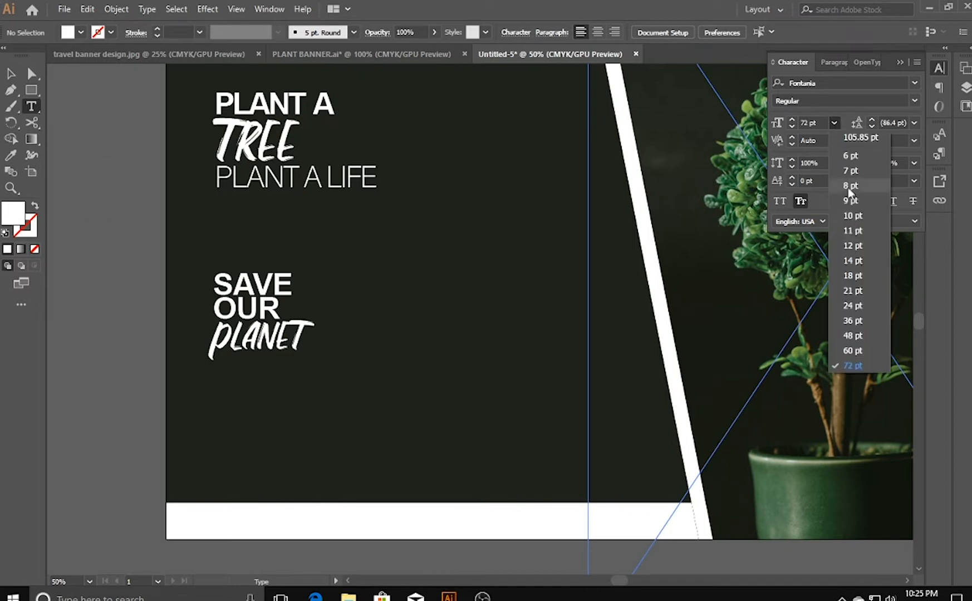
left_click(857, 260)
left_click_drag(210, 364, 620, 474)
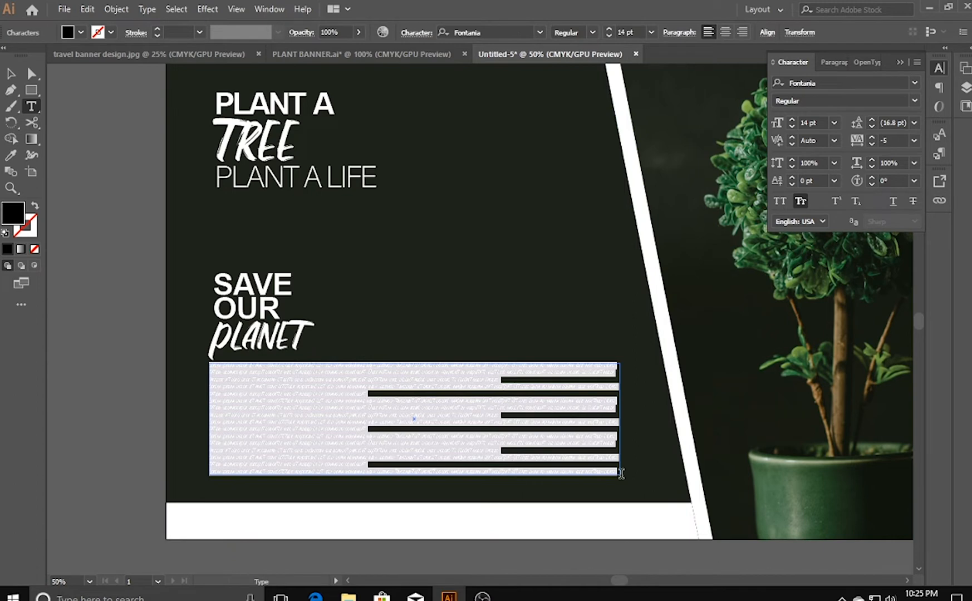
left_click(835, 122)
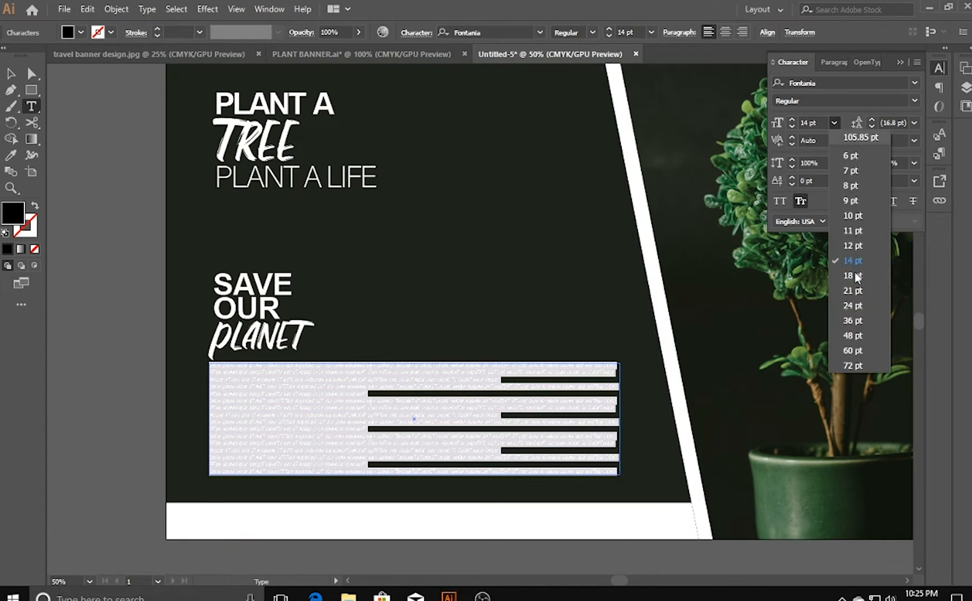
left_click(860, 310)
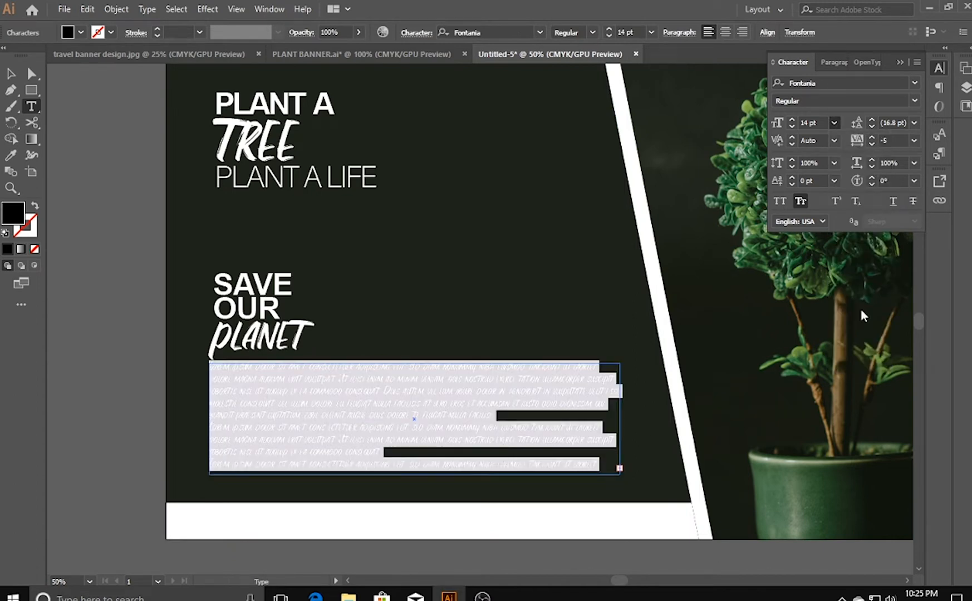
- Fill the placeholder paragraph with white (FFFFFF)
left_click(11, 73)
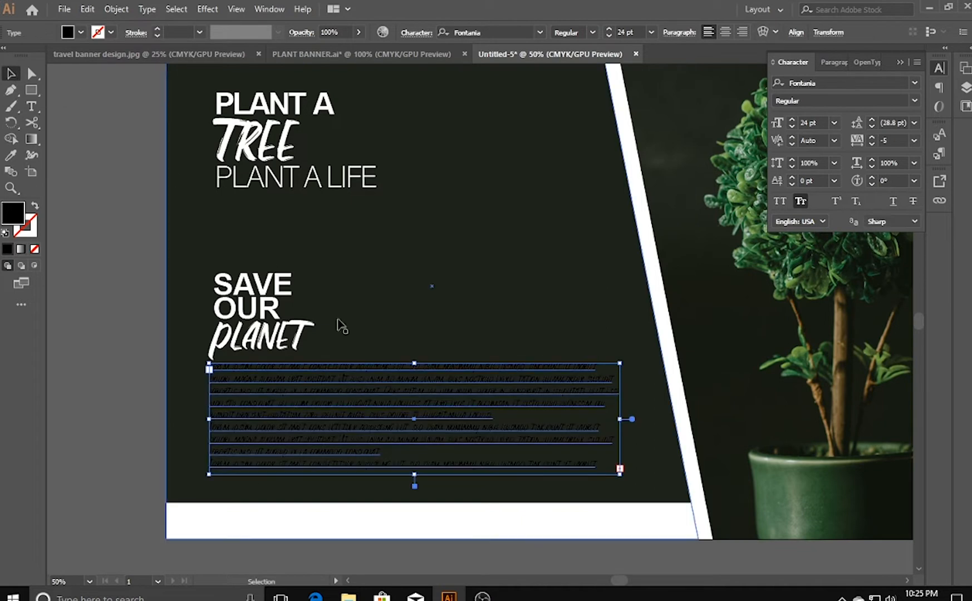
double_click(9, 220)
type("FFFFFF")
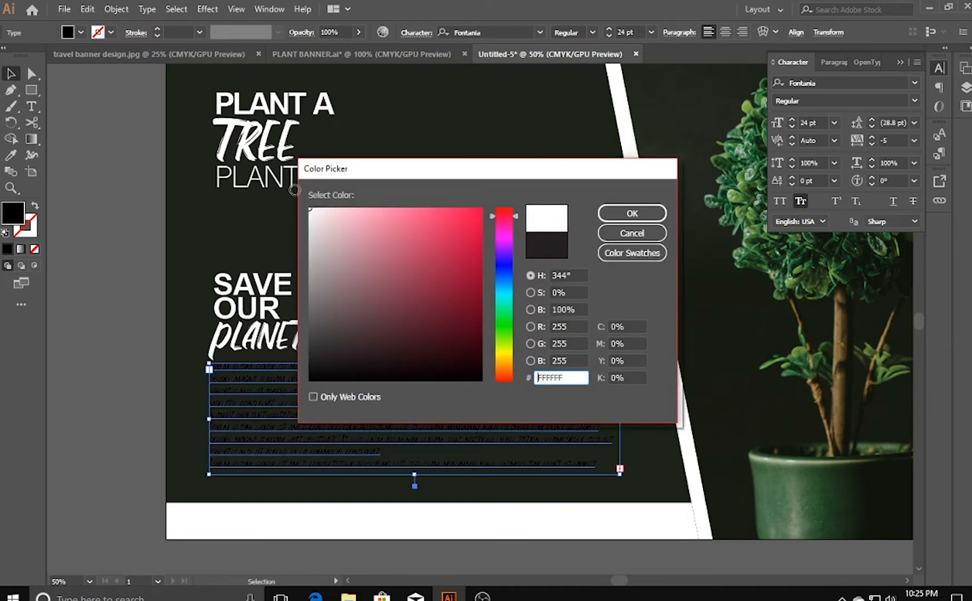
left_click(605, 215)
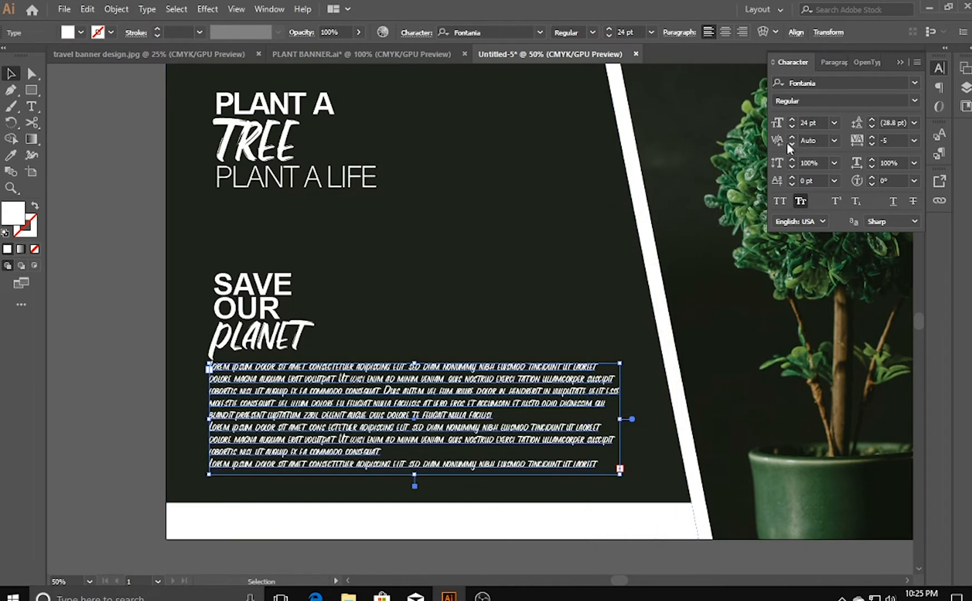
- Nudge the placeholder paragraph up and right so its left edge lines up with the SAVE and OUR text
key("Up")
key("Up")
key("Up")
key("Up")
key("Up")
key("Up")
key("Up")
key("Up")
key("Up")
key("Up")
key("Up")
key("Up")
key("Right")
key("Right")
key("Right")
key("Right")
key("Right")
key("Right")
key("Right")
key("Right")
key("Right")
key("Right")
key("Right")
key("Right")
key("Right")
key("Right")
key("Up")
key("Up")
key("Up")
key("Up")
key("Up")
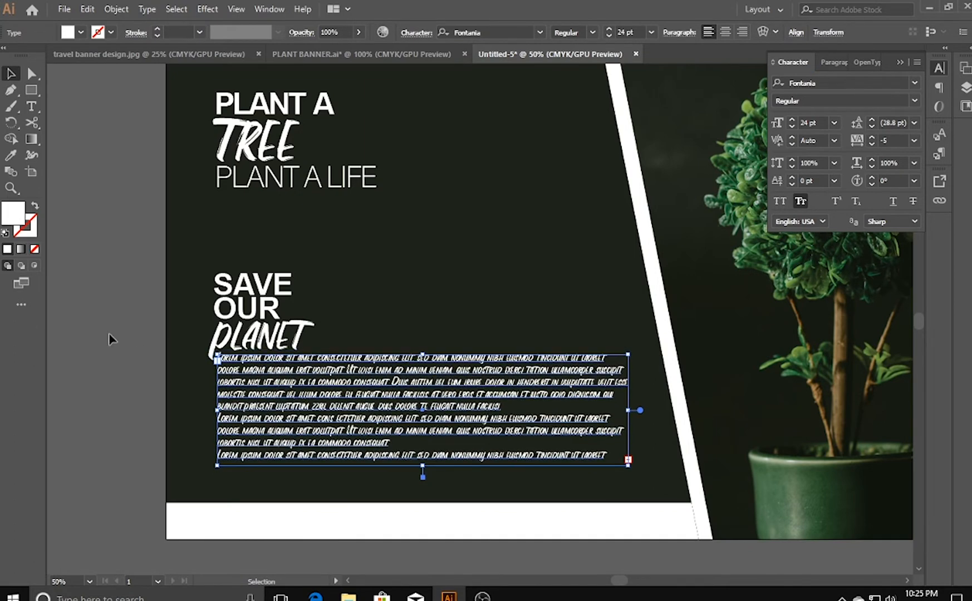
left_click(109, 332)
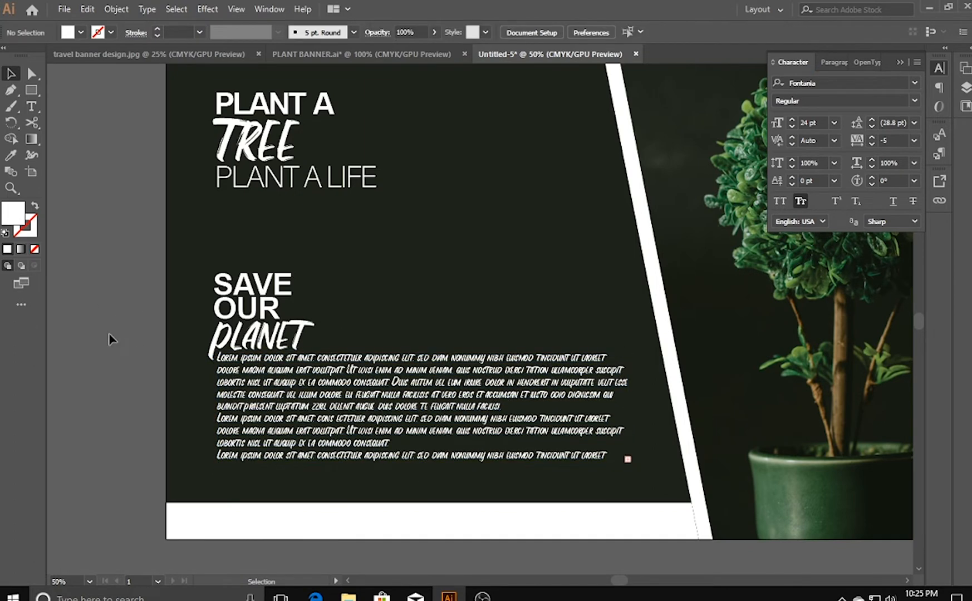
- Set the placeholder paragraph in the Segoe UI Emoji font and clear the selection
left_click(351, 416)
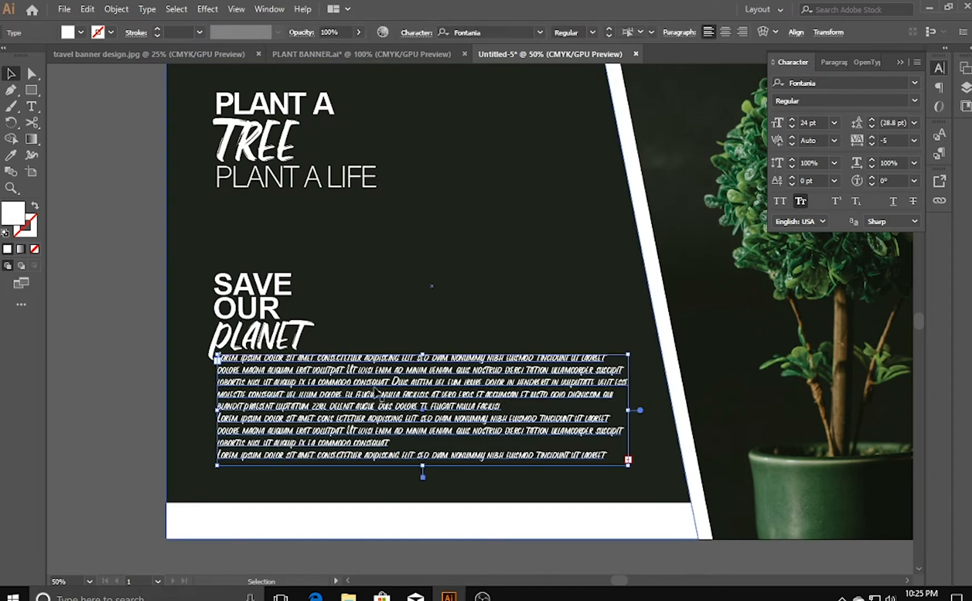
left_click(915, 83)
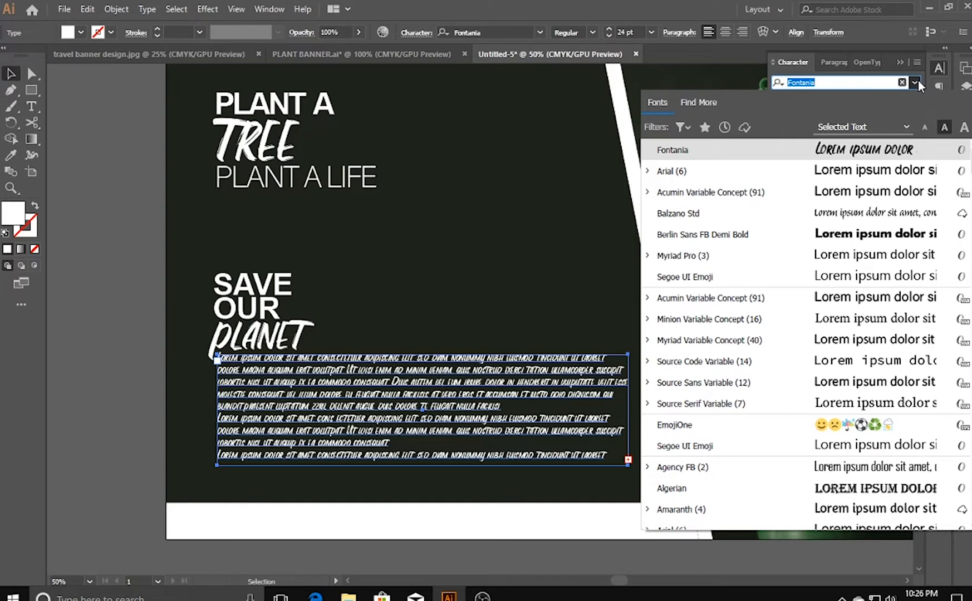
type("SEG")
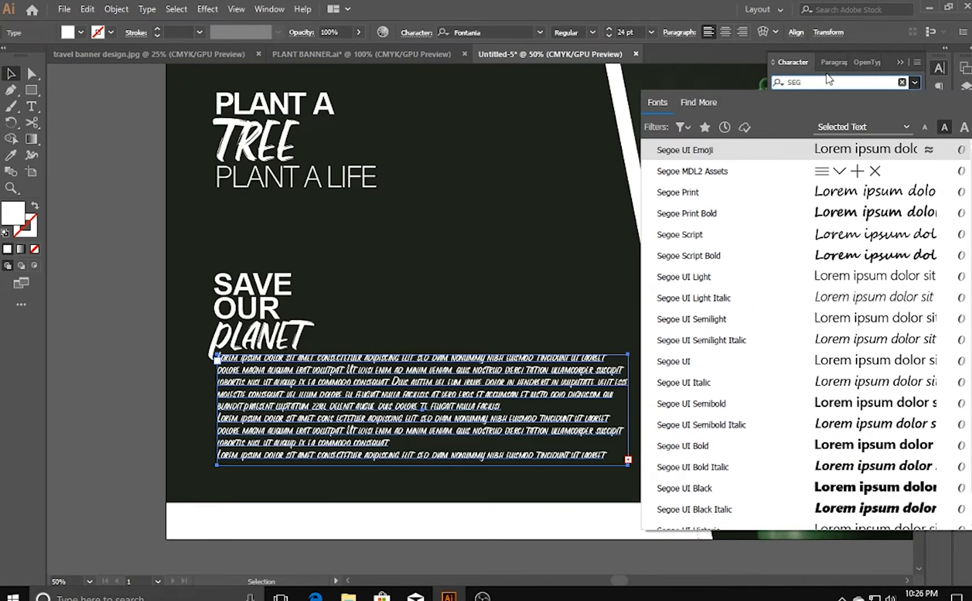
left_click(790, 147)
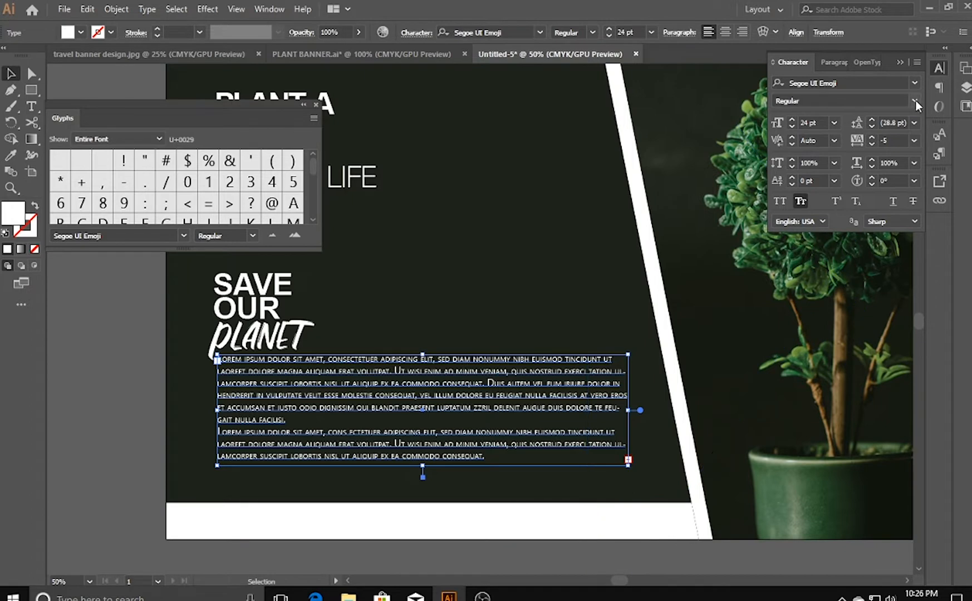
left_click(115, 434)
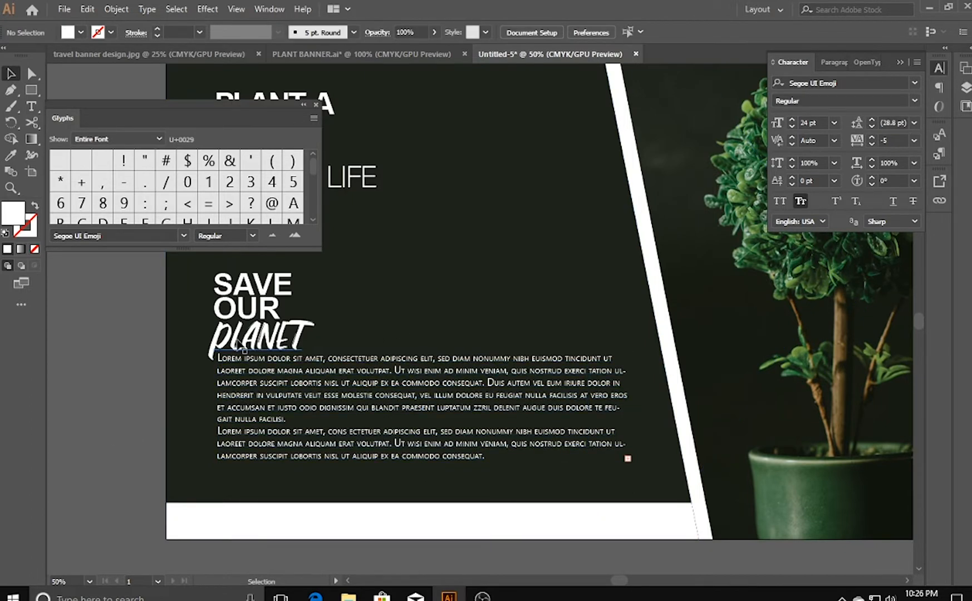
- Scale the word PLANET down to 65.64 pt and nudge the placeholder paragraph up closer beneath it
left_click(287, 348)
left_click_drag(313, 361, 307, 363)
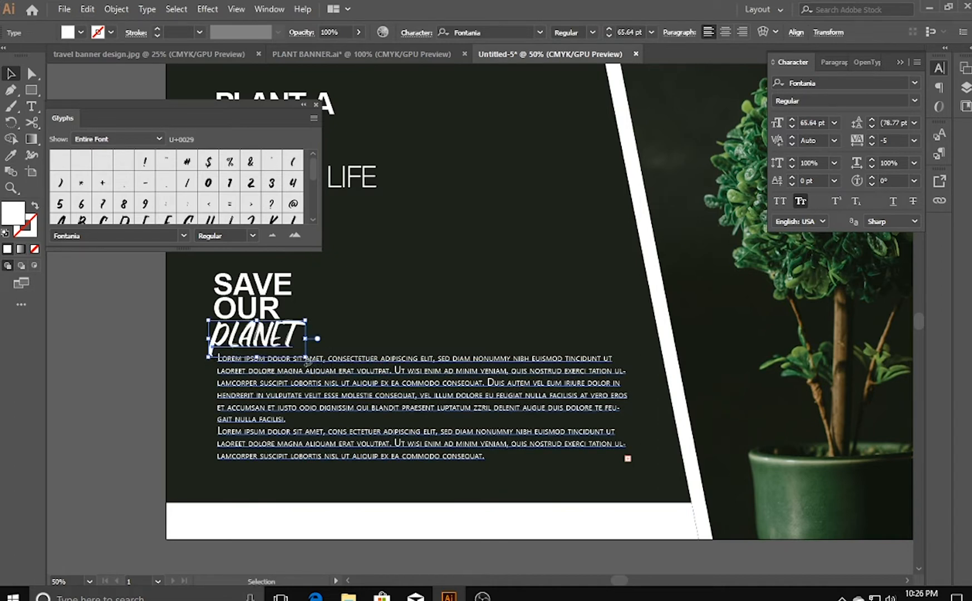
left_click(255, 420)
key("Up")
key("Up")
key("Up")
key("Up")
key("Up")
key("Up")
key("Up")
key("Up")
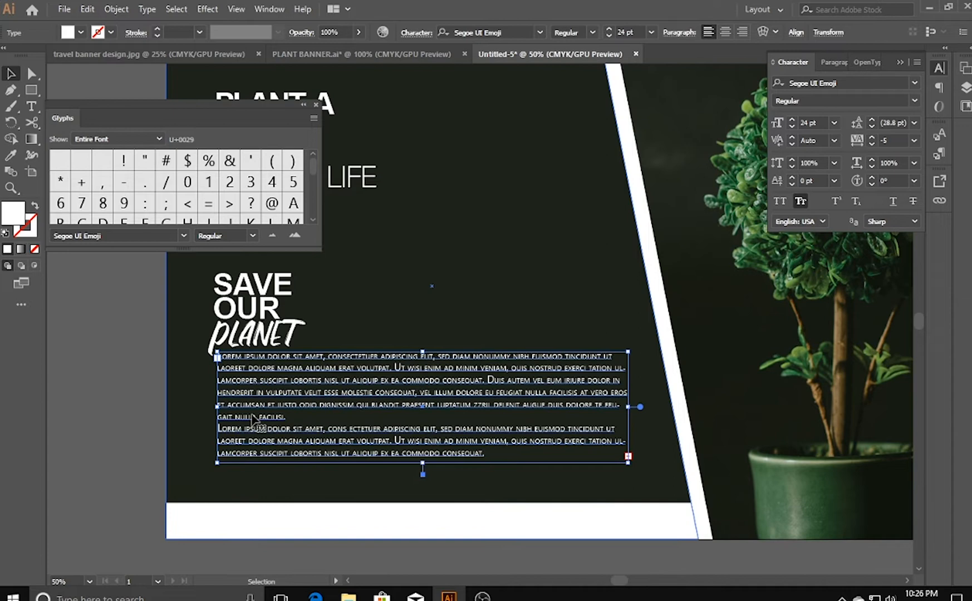
left_click(316, 104)
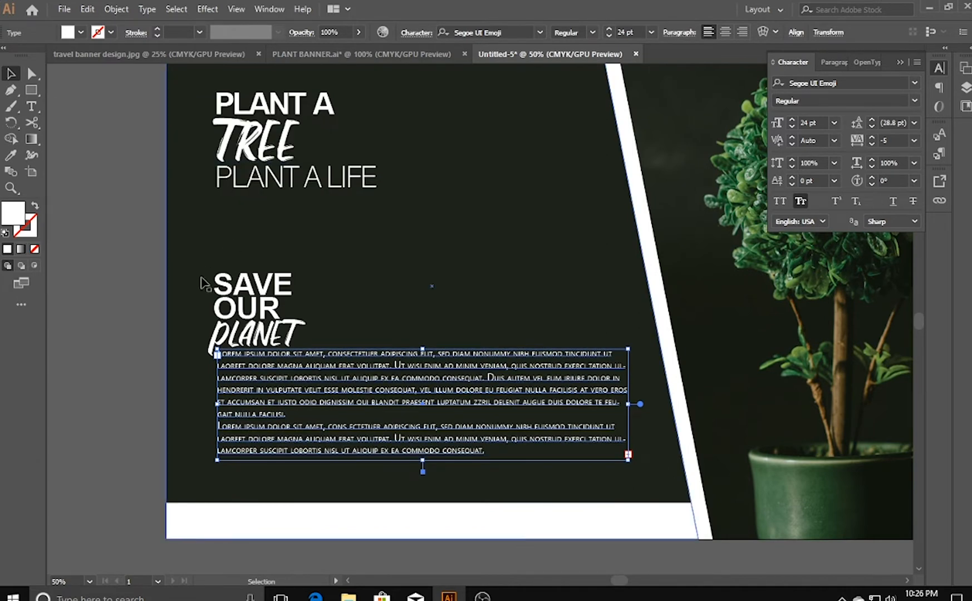
left_click(115, 440)
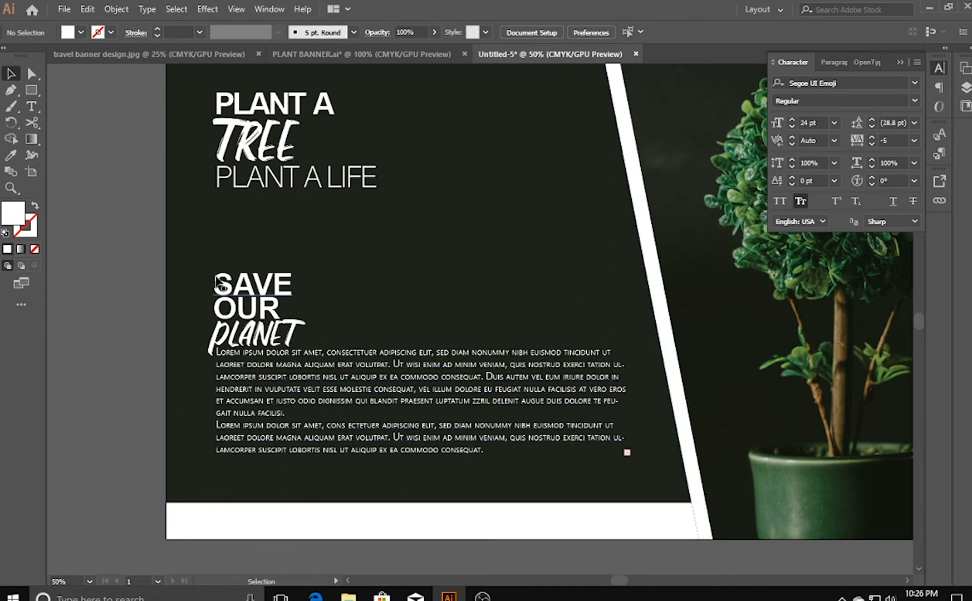
- Move the placeholder paragraph down and slightly left, and nudge the SAVE OUR PLANET text down to sit just above it
left_click(278, 406)
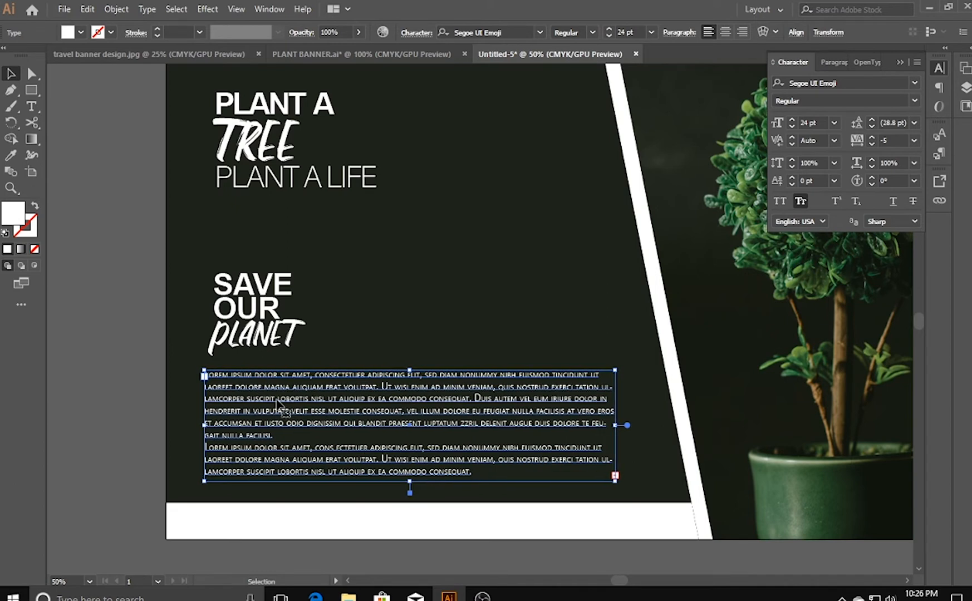
left_click_drag(277, 401, 276, 403)
left_click(242, 276)
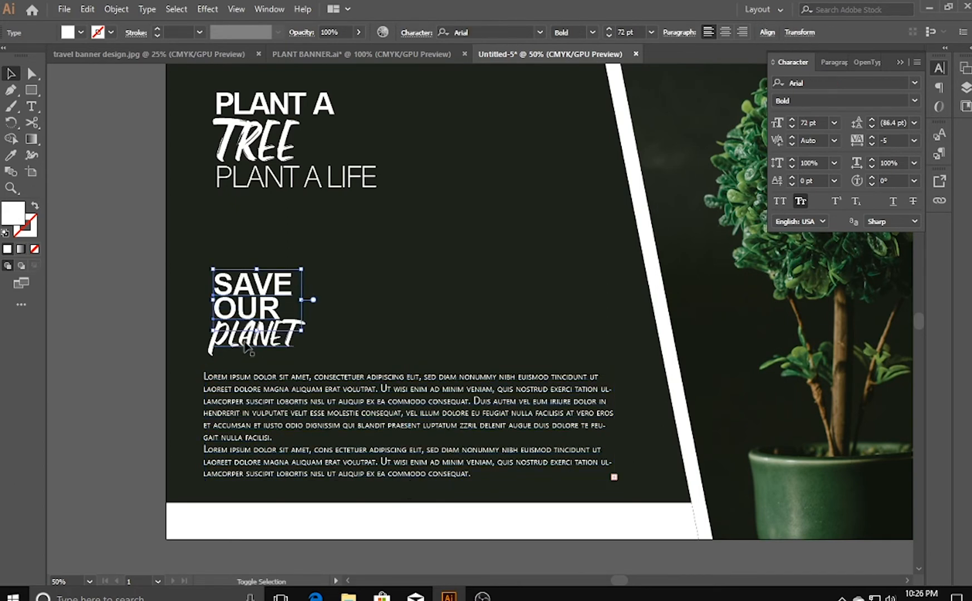
key("Left")
key("Left")
key("Down")
key("Down")
key("Down")
key("Down")
key("Down")
key("Down")
key("Down")
key("Down")
key("Down")
key("Down")
key("Down")
key("Down")
key("Down")
key("Down")
key("Down")
key("Down")
key("Down")
key("Down")
key("Down")
key("Down")
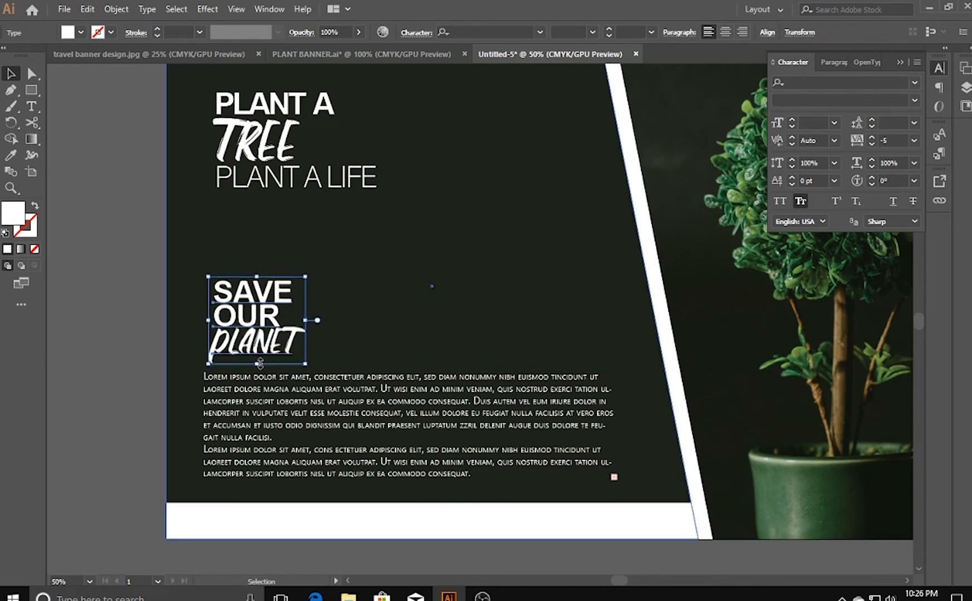
key("Down")
key("Down")
key("Down")
key("Down")
key("Down")
key("Down")
key("Down")
key("Down")
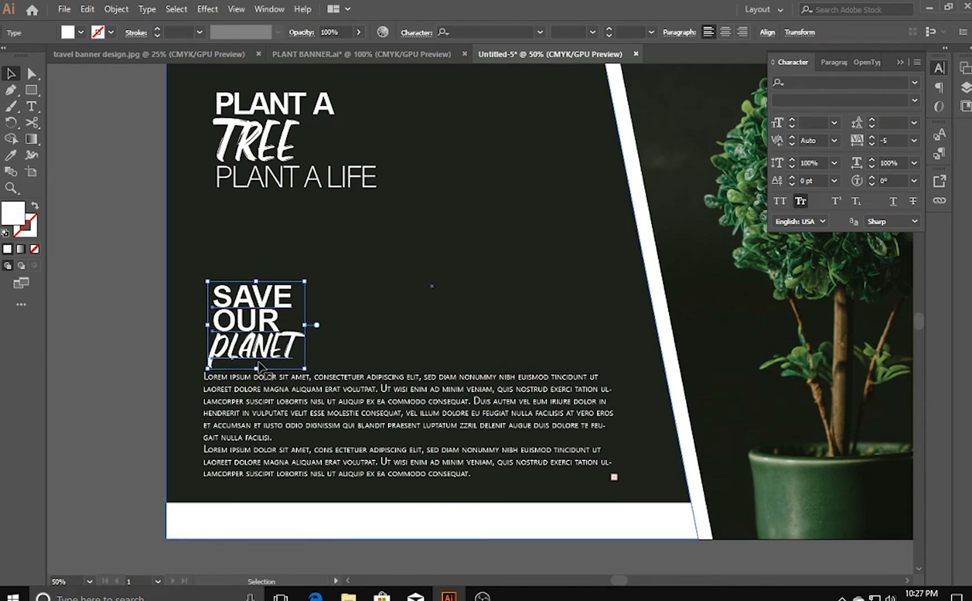
left_click(102, 372)
- Add the text LEARN MORE in Segoe UI Emoji 24 pt on the empty canvas below the banner
left_click_drag(412, 531, 381, 489)
left_click(31, 107)
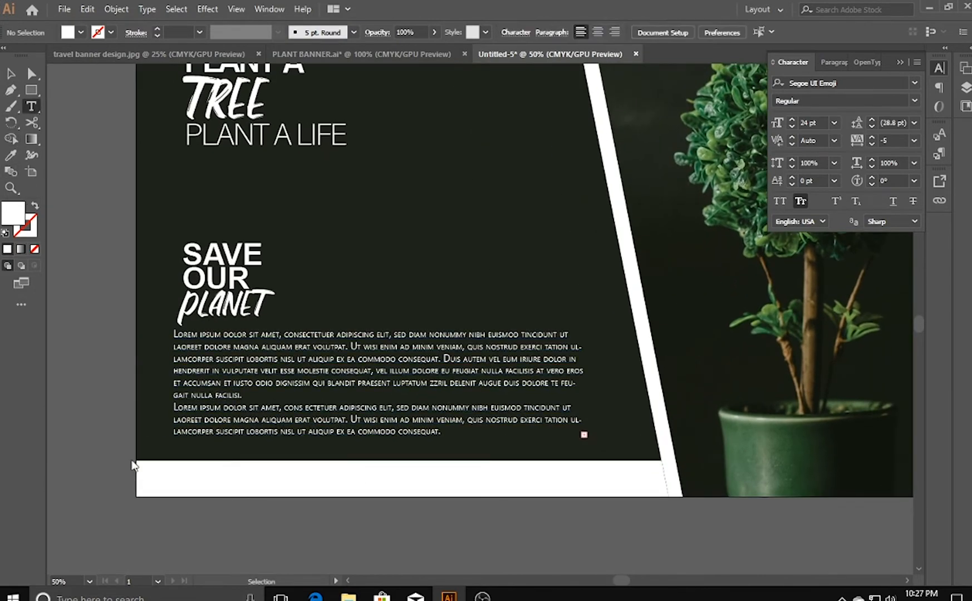
left_click(169, 528)
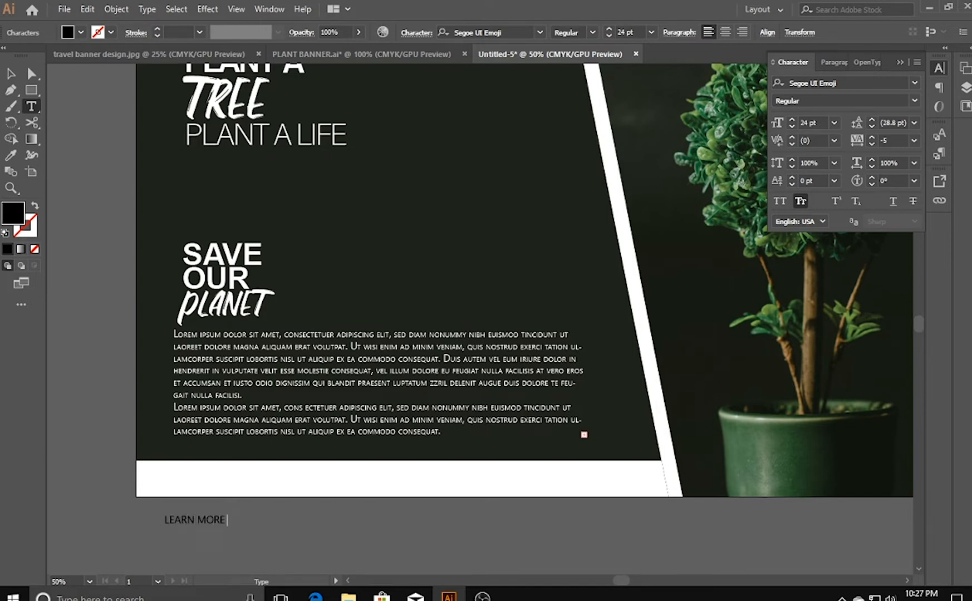
key("Escape")
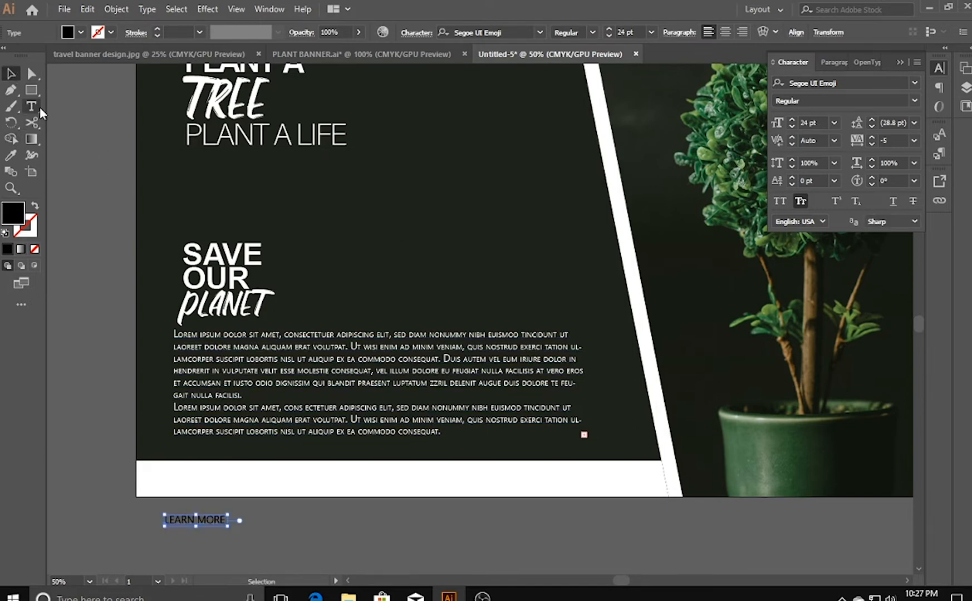
- Draw a black rectangle slightly larger than the LEARN MORE text and move it beside the text
left_click(31, 91)
mouse_move(156, 511)
left_mouse_down()
mouse_move(245, 536)
mouse_move(231, 529)
left_mouse_up()
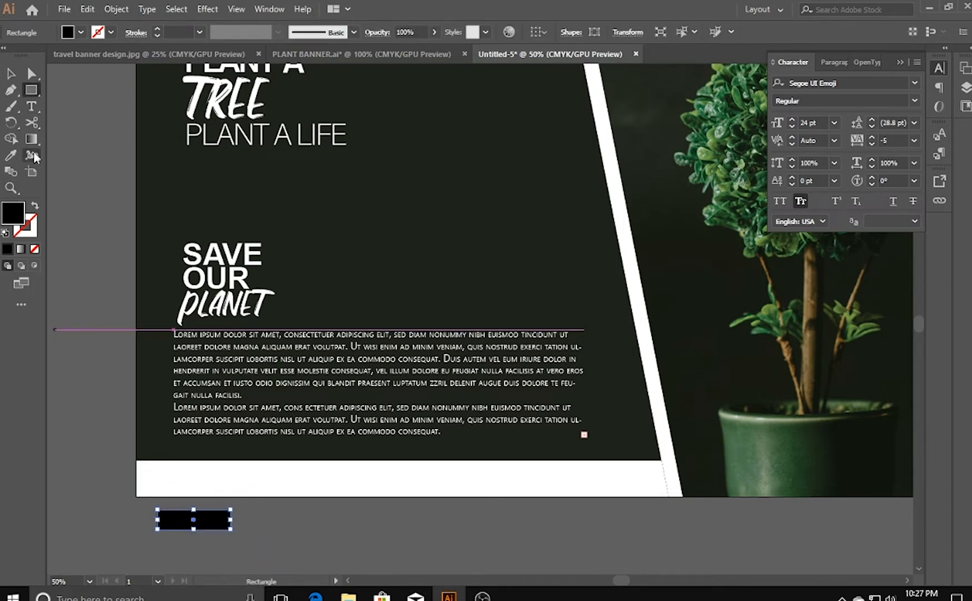
key("v")
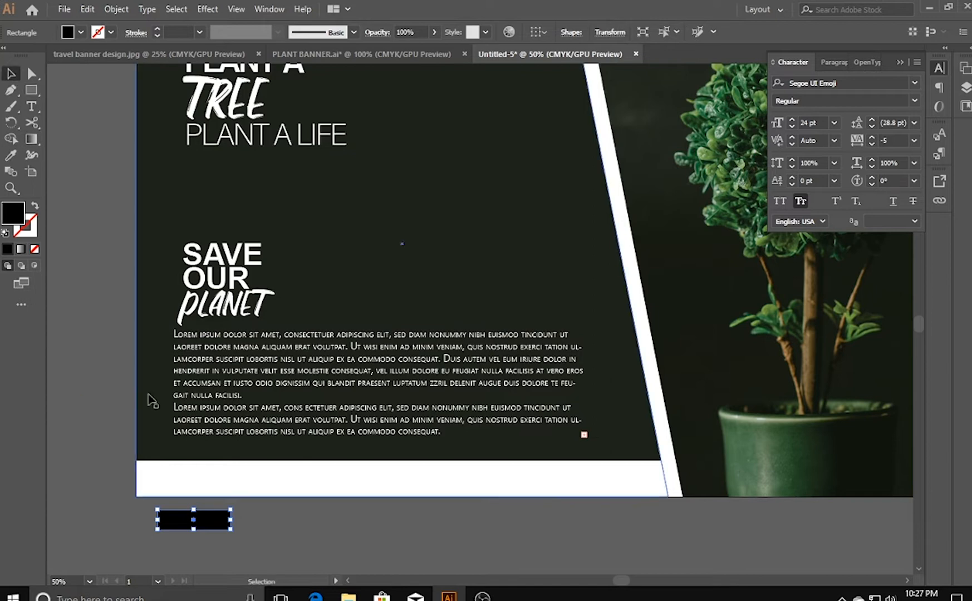
left_click_drag(182, 519, 100, 509)
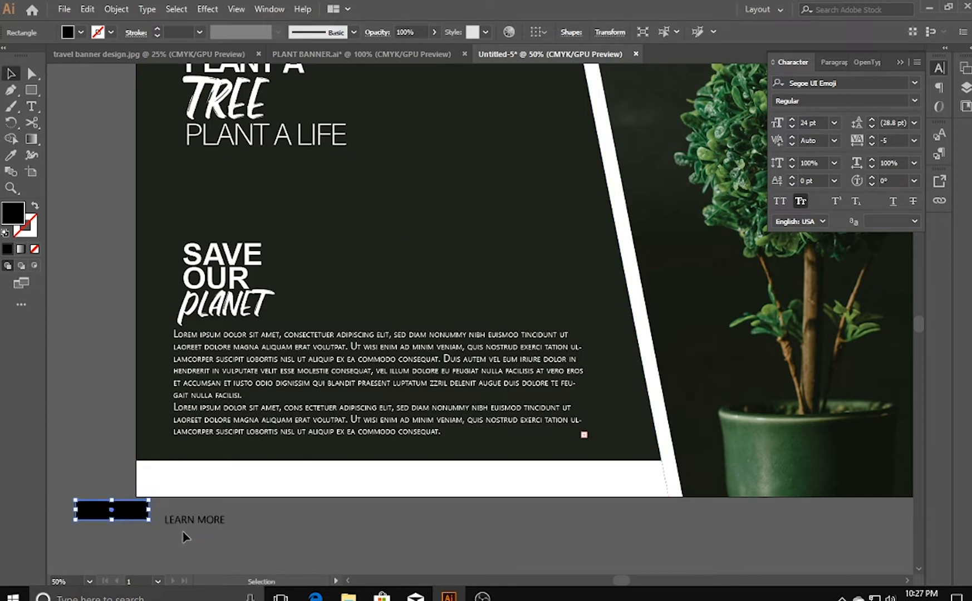
- Bring the LEARN MORE text to the front and fill it with white
left_click(170, 523)
right_click(220, 518)
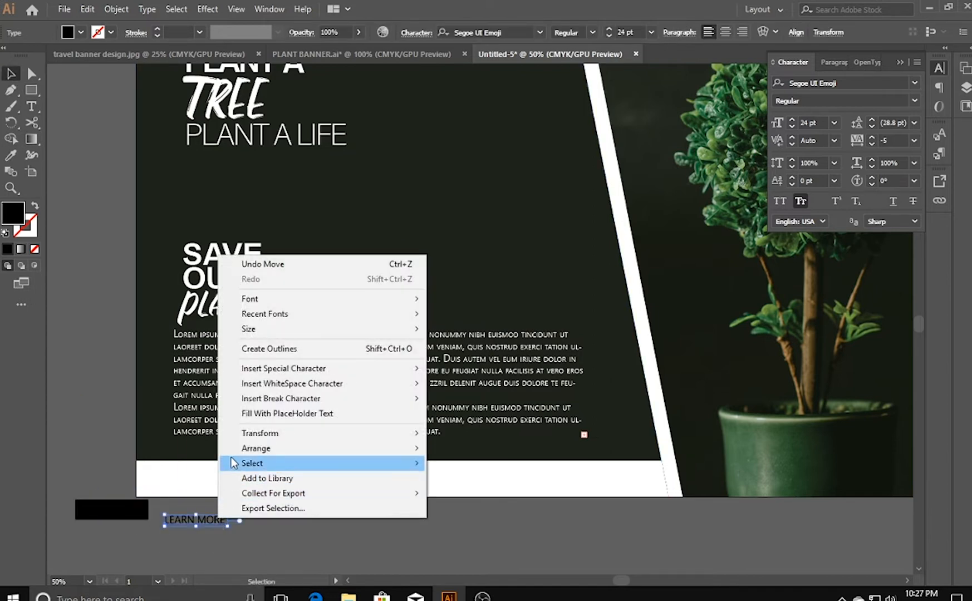
mouse_move(374, 451)
left_click(460, 450)
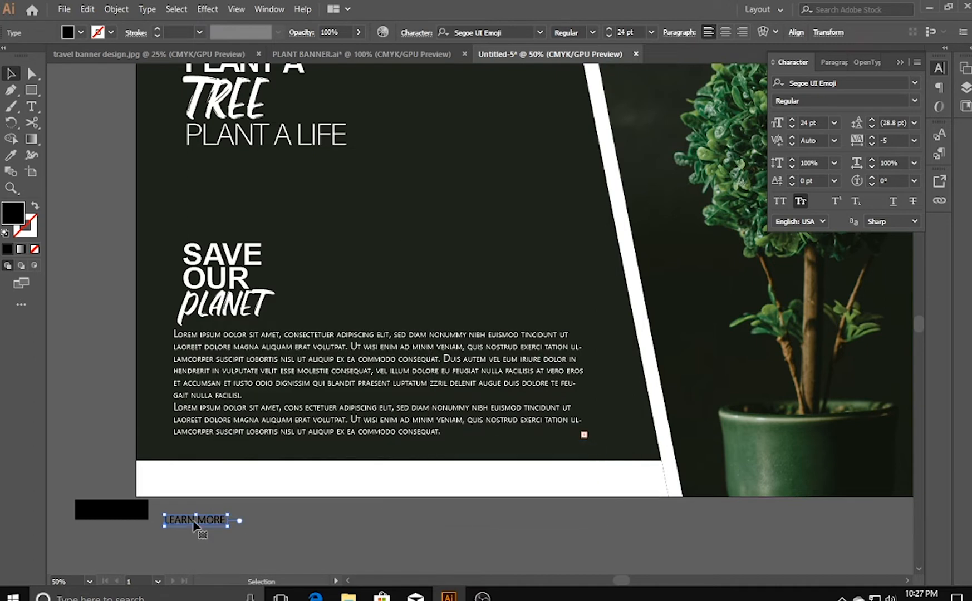
double_click(13, 213)
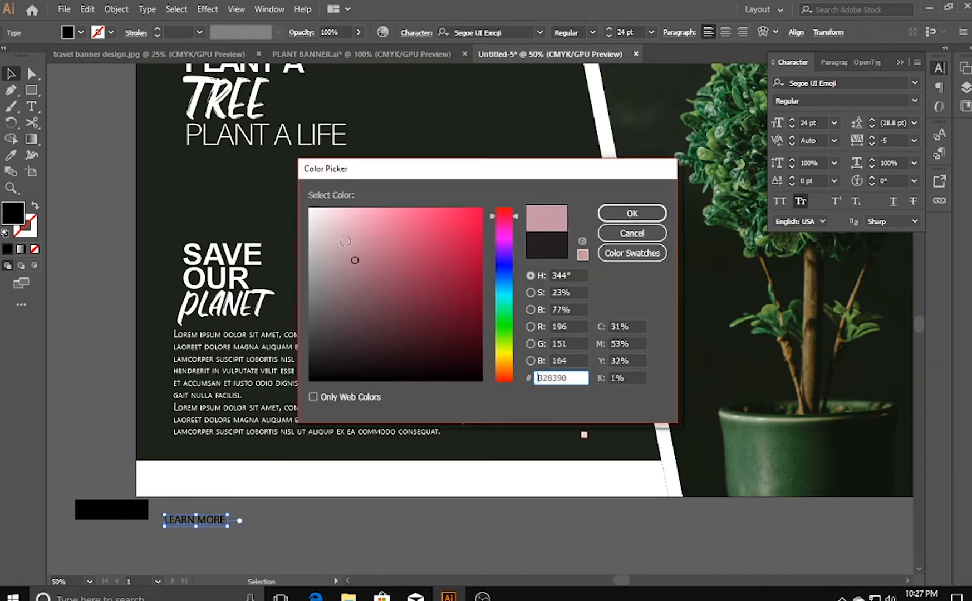
left_click(632, 213)
- Sample the green swatch above the banner with the Eyedropper to recolour the small black rectangle
left_click(97, 516)
left_click(10, 155)
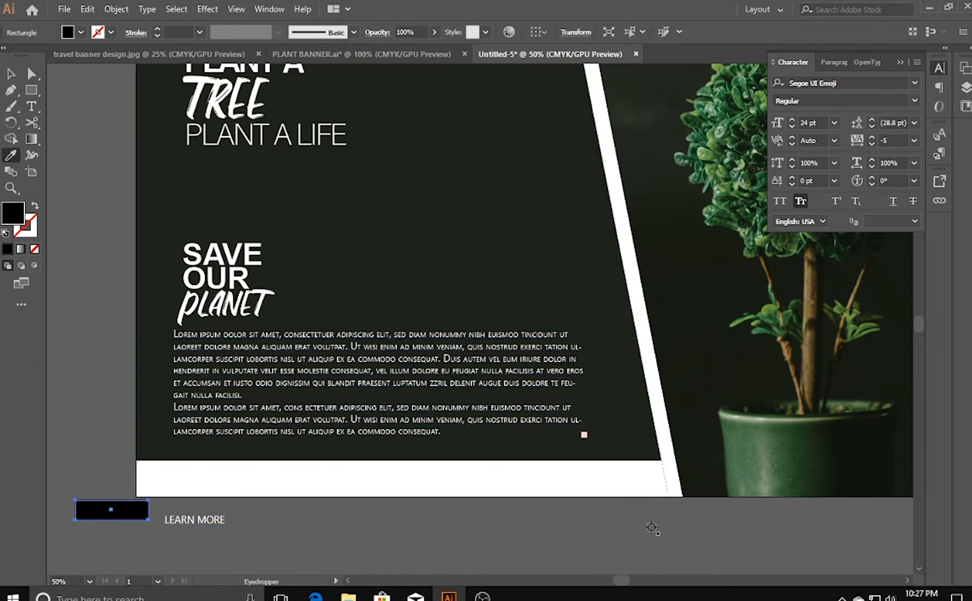
left_click_drag(425, 140, 415, 250)
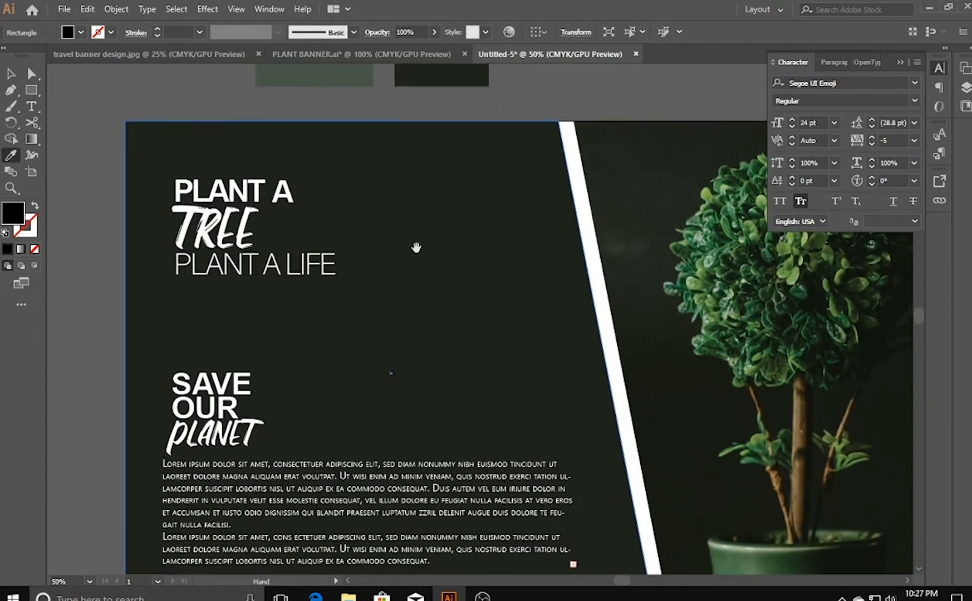
left_click_drag(436, 147, 417, 201)
left_click(250, 105)
left_click_drag(132, 399, 169, 237)
left_click(11, 73)
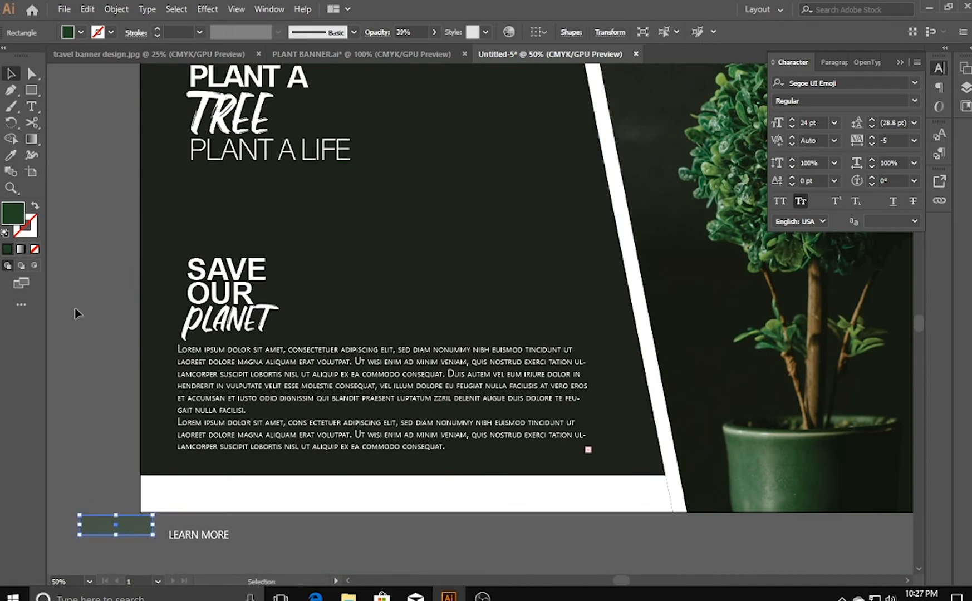
- Centre the LEARN MORE text on the green rectangle and move both under the placeholder paragraph, aligned with its left edge
left_click_drag(187, 536, 107, 527)
left_click(136, 549)
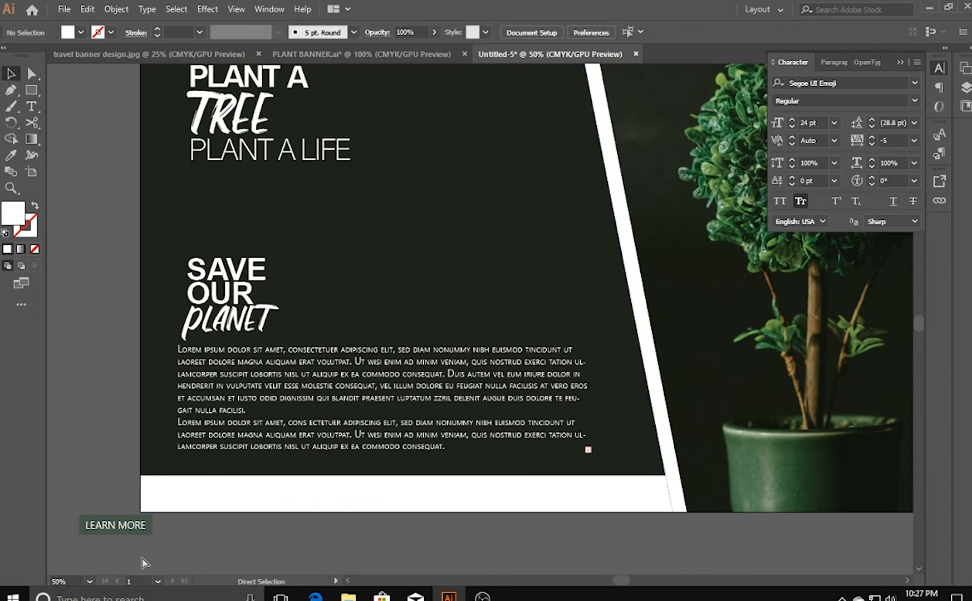
key("ctrl+plus")
left_click_drag(138, 559, 611, 242)
left_click(272, 496)
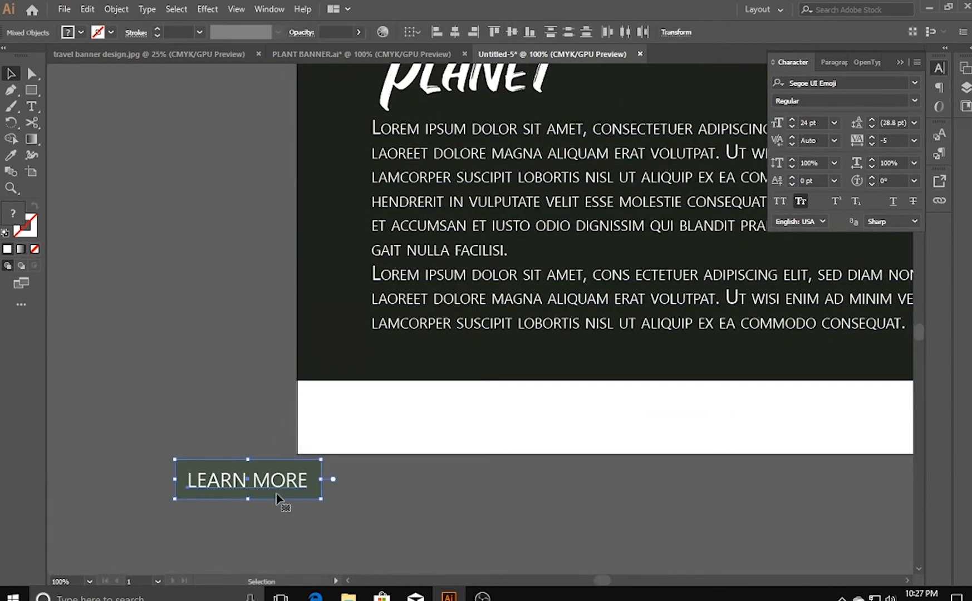
left_click(279, 503)
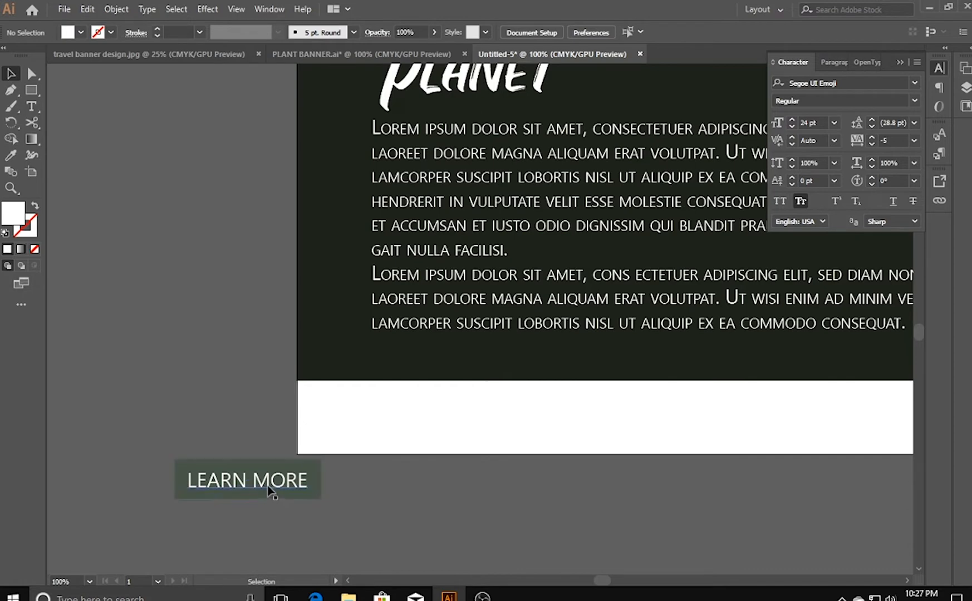
left_click_drag(267, 482, 467, 373)
- Stretch the bottom edge of the rectangle behind LEARN MORE slightly further down over the white strip
left_click(452, 421)
left_click(444, 388)
left_click_drag(443, 388, 445, 406)
key("ctrl+z")
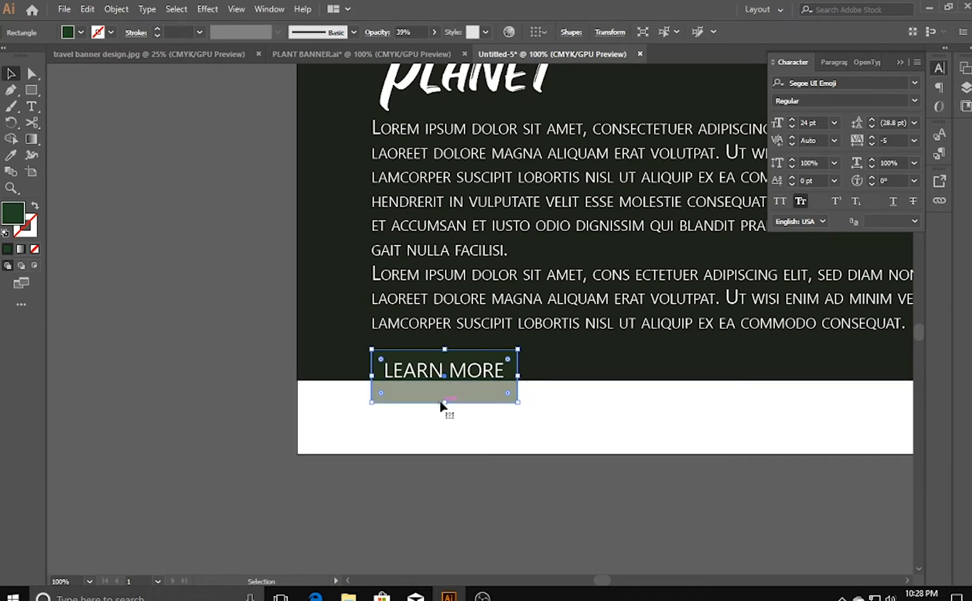
left_click_drag(445, 402, 445, 395)
left_click(447, 504)
- Try nudging the LEARN MORE text down inside its rectangle and bring it back up
left_click(446, 372)
key("Down")
key("Down")
key("Down")
key("Down")
key("Down")
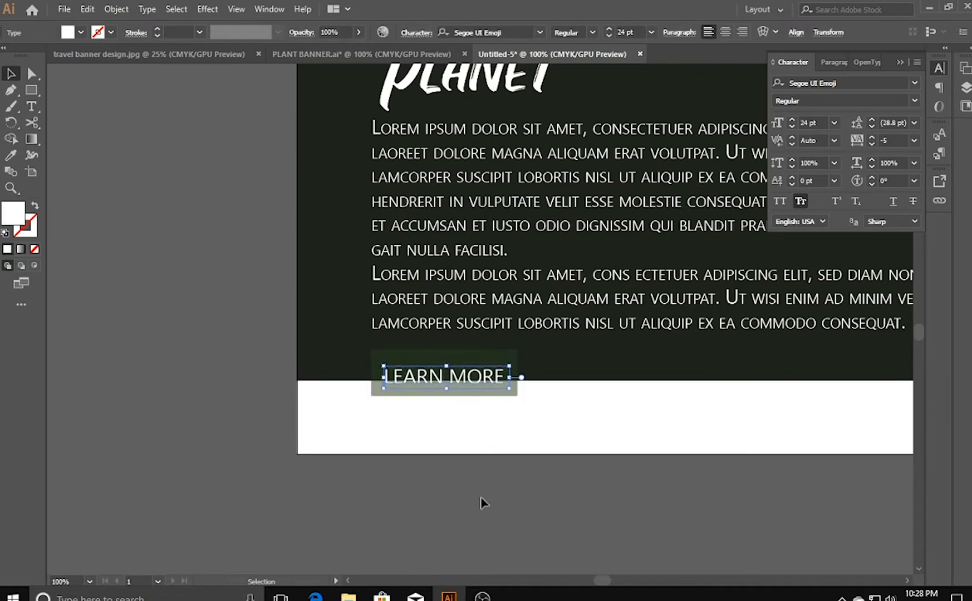
key("Up")
key("Up")
key("Up")
key("Up")
key("Up")
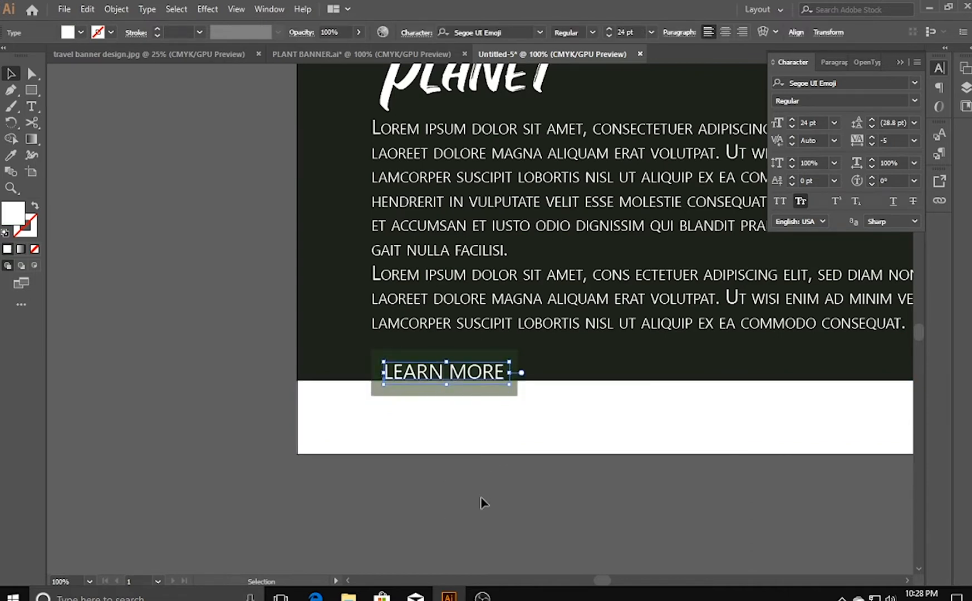
left_click(469, 540)
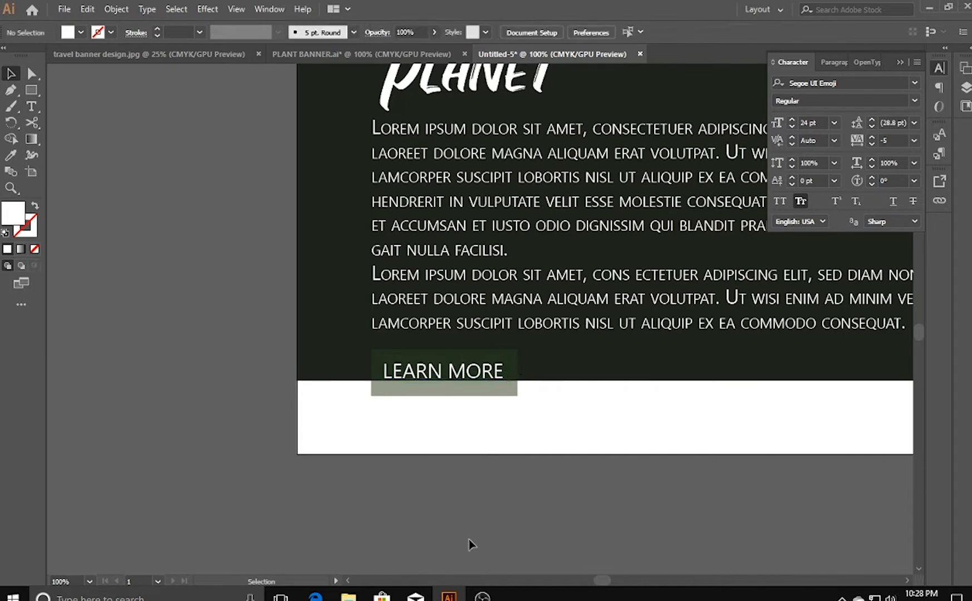
- Recolour the LEARN MORE rectangle with the dark fill sampled from the banner panel using the Eyedropper
left_click_drag(624, 520, 518, 542)
left_click_drag(391, 528, 494, 545)
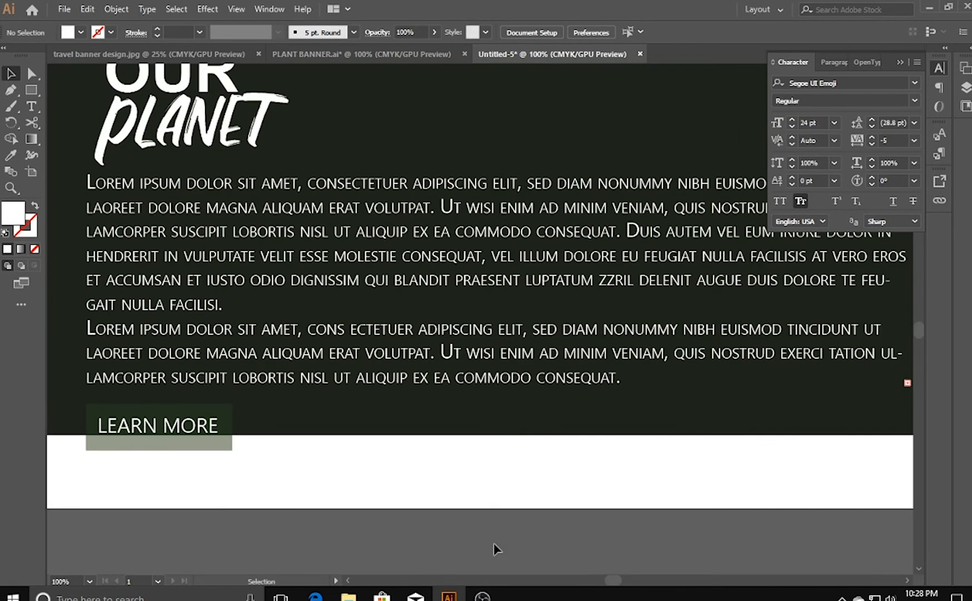
left_click(188, 446)
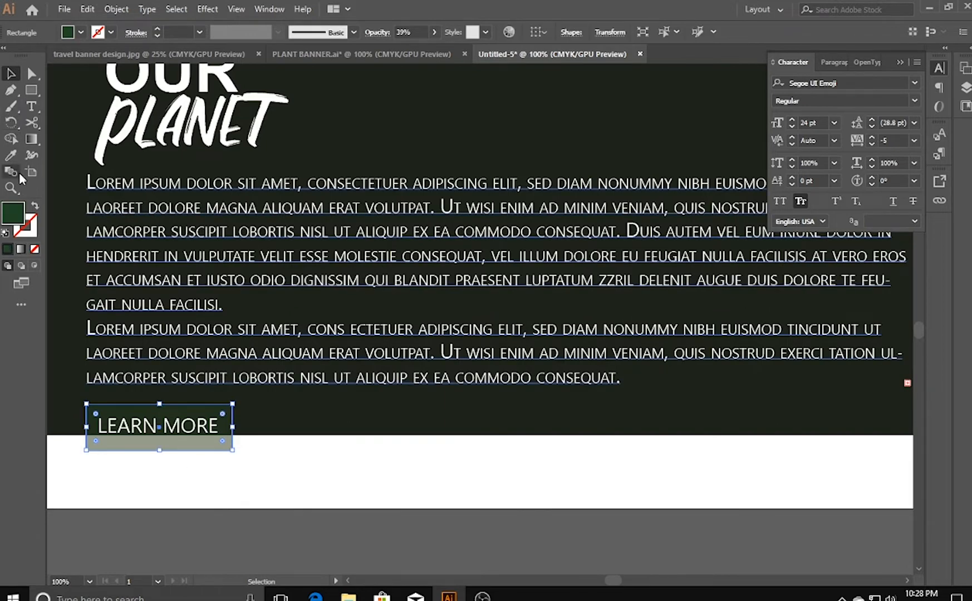
left_click(17, 156)
left_click(401, 148)
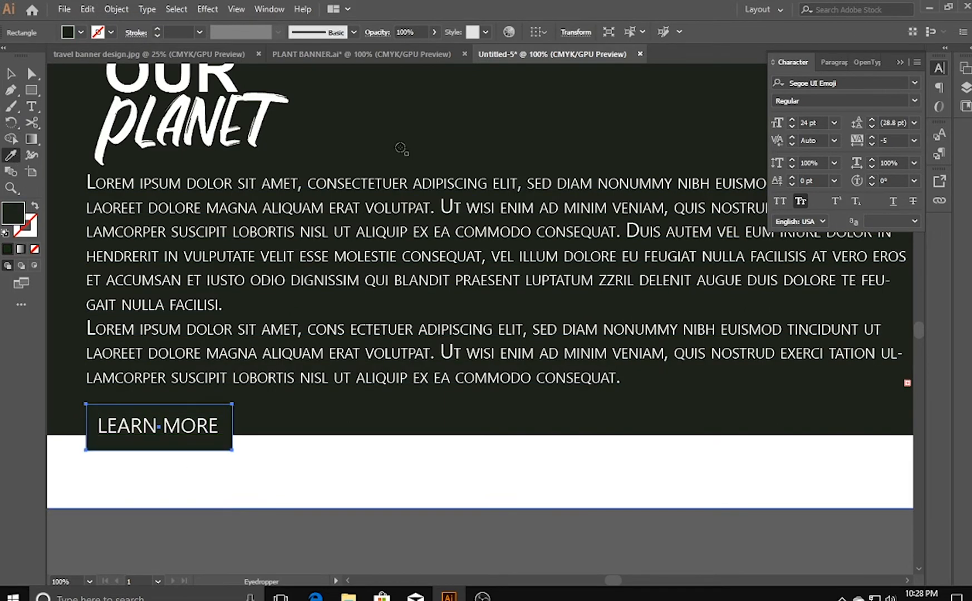
- Shorten the dark LEARN MORE rectangle by raising its bottom edge slightly
left_click(9, 74)
left_click(217, 553)
left_click(164, 450)
left_click_drag(164, 452, 159, 443)
left_click(160, 466)
- Nudge the LEARN MORE text and its rectangle down together so the button straddles the white strip's upper edge
left_click(168, 436)
left_click(168, 444, "shift")
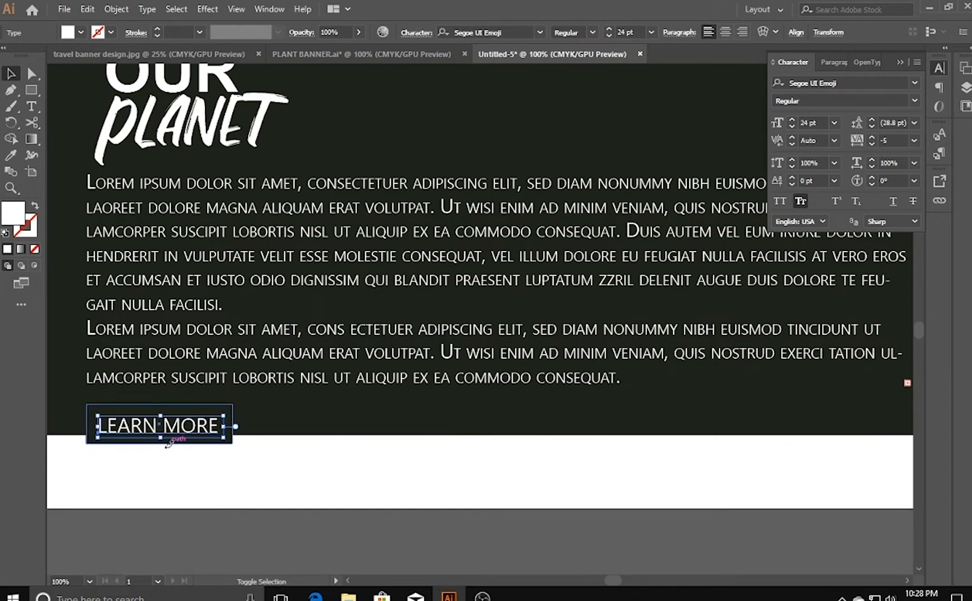
left_click(86, 410, "shift")
key("Down")
key("Down")
key("Down")
key("Down")
key("Down")
key("Down")
key("Down")
key("Down")
key("Down")
key("Down")
key("Down")
key("Down")
key("Down")
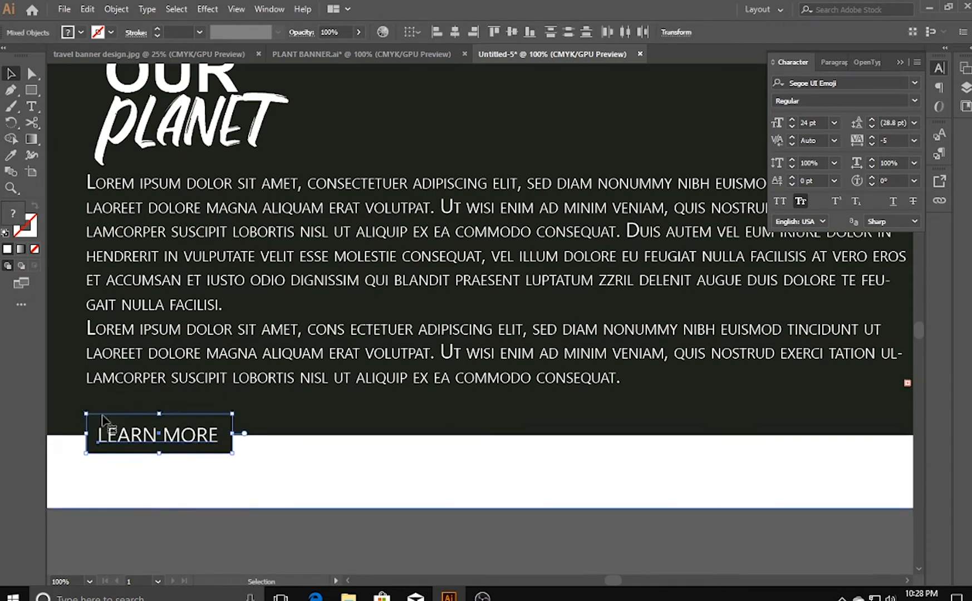
left_click(177, 551)
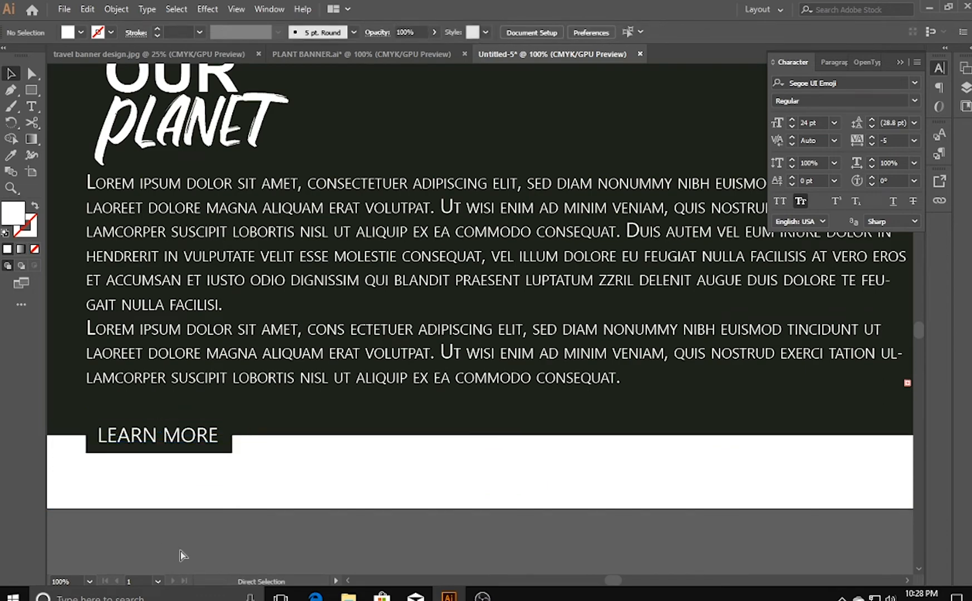
- Draw a large white rectangle over the right half of the placeholder paragraph, between the white strip and the slanted stripe
key("ctrl+0")
left_click_drag(443, 315, 433, 290)
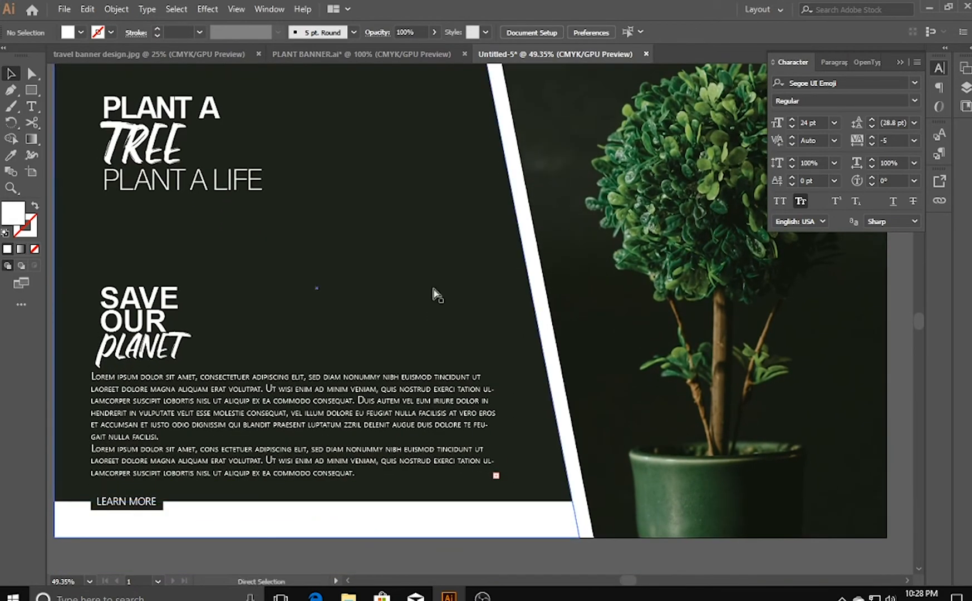
key("ctrl+1")
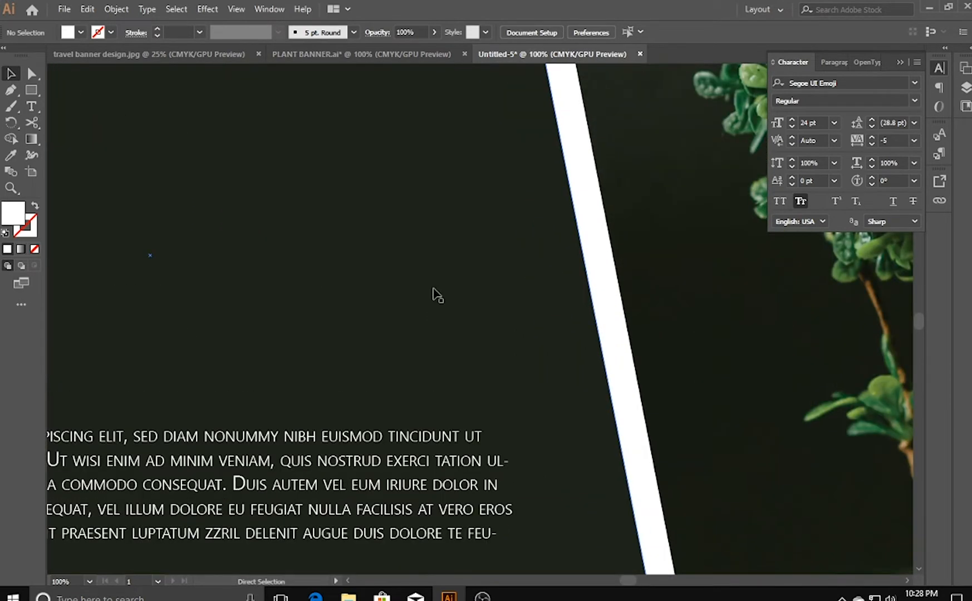
left_click_drag(450, 423, 640, 207)
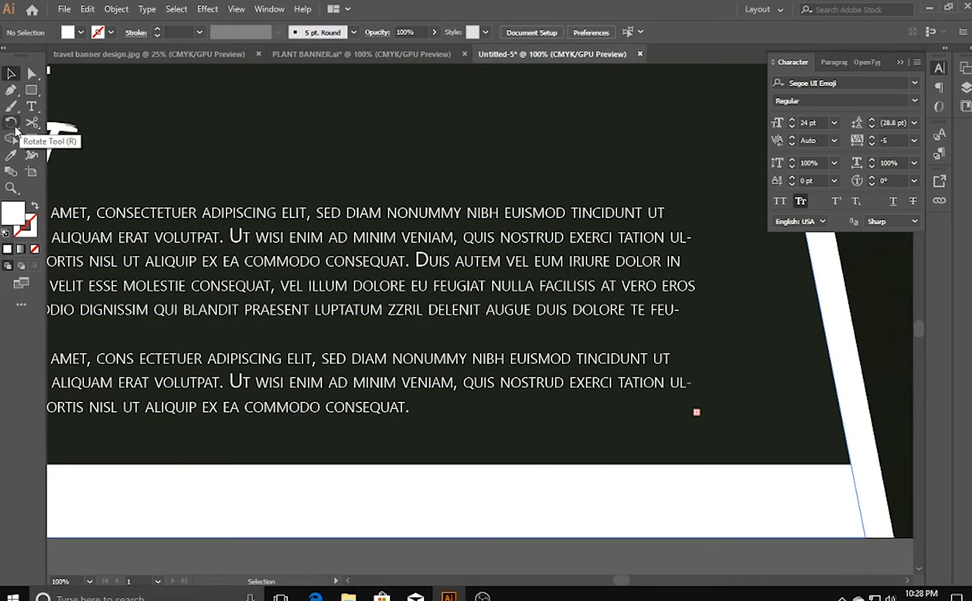
left_click(30, 92)
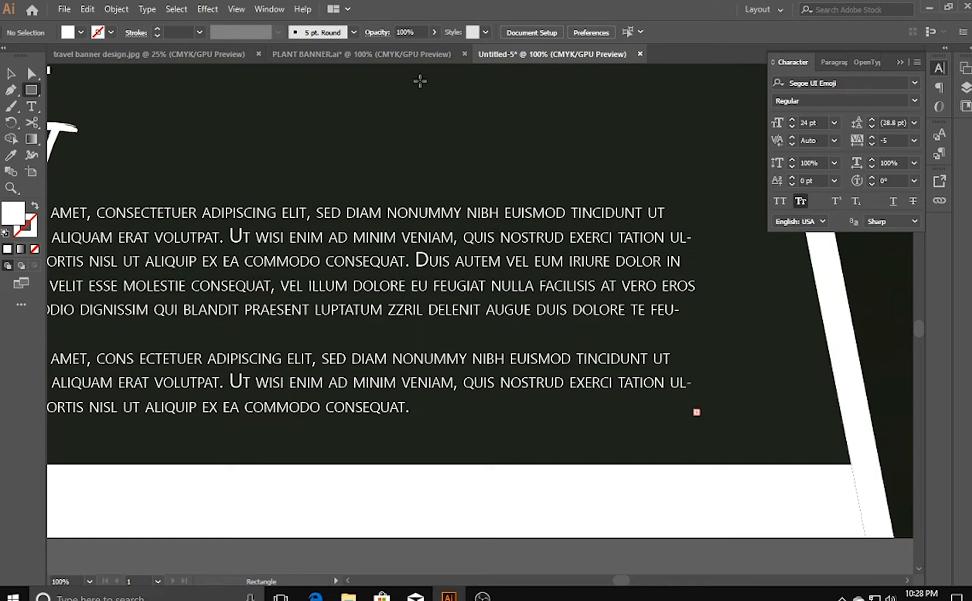
key("ctrl+0")
left_click_drag(331, 299, 530, 476)
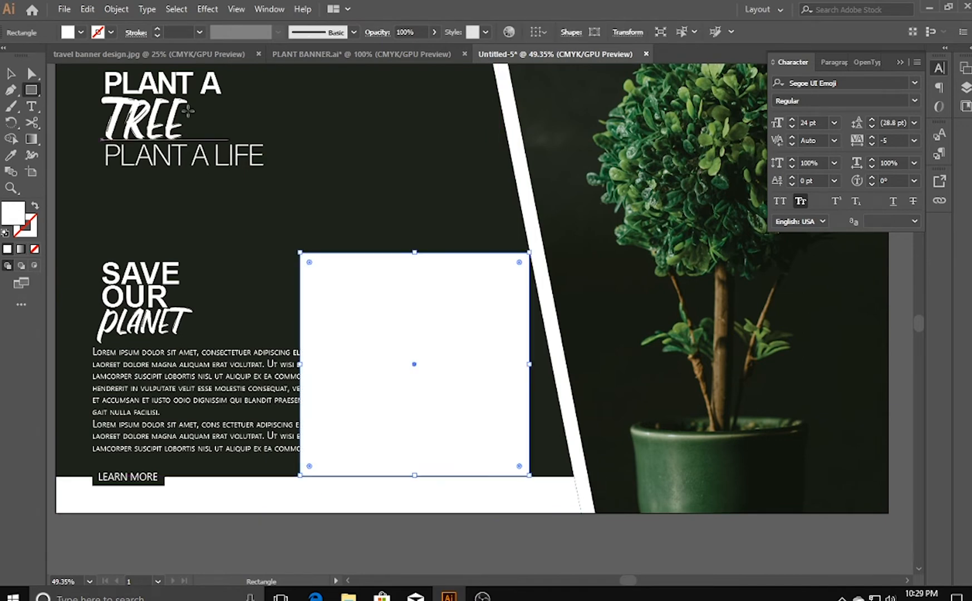
- Reshape the white rectangle over the paragraph into a slanted shape by shifting its top corners left and bottom corners right
left_click(32, 73)
left_click(489, 232)
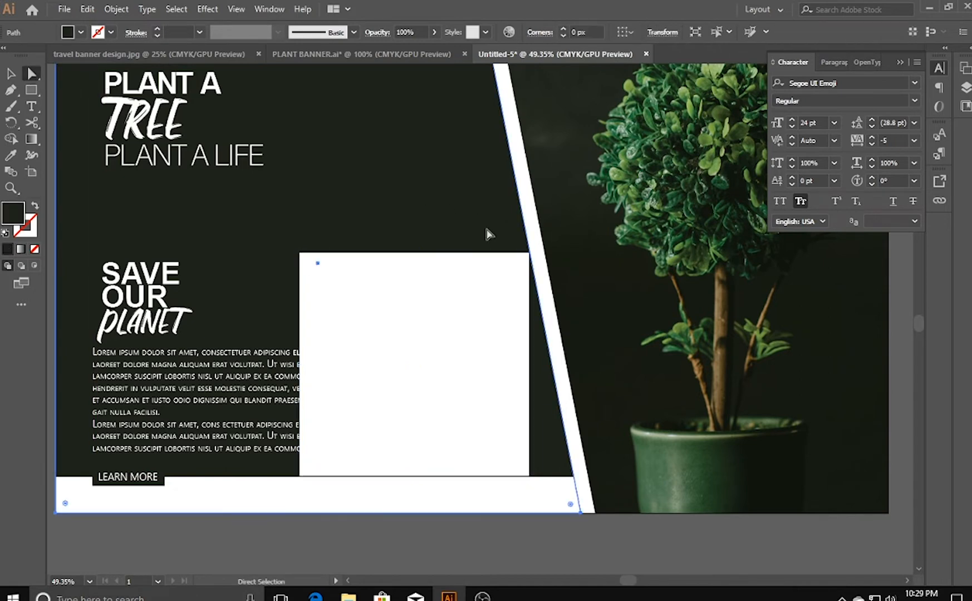
left_click_drag(529, 257, 508, 255)
left_click_drag(301, 255, 242, 255)
left_click_drag(299, 476, 340, 477)
left_click_drag(529, 476, 561, 475)
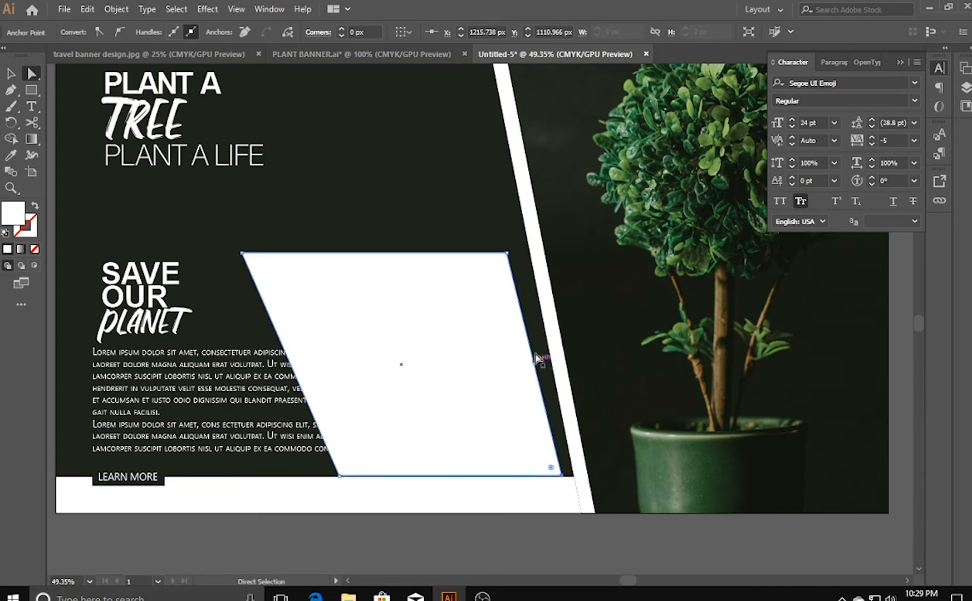
- Fine-tune the white shape's two top corners inward to the right so its sides run parallel to the slanted stripe
mouse_move(508, 255)
left_mouse_down()
mouse_move(536, 255)
mouse_move(514, 256)
left_mouse_up()
key("ctrl+z")
left_click(507, 254)
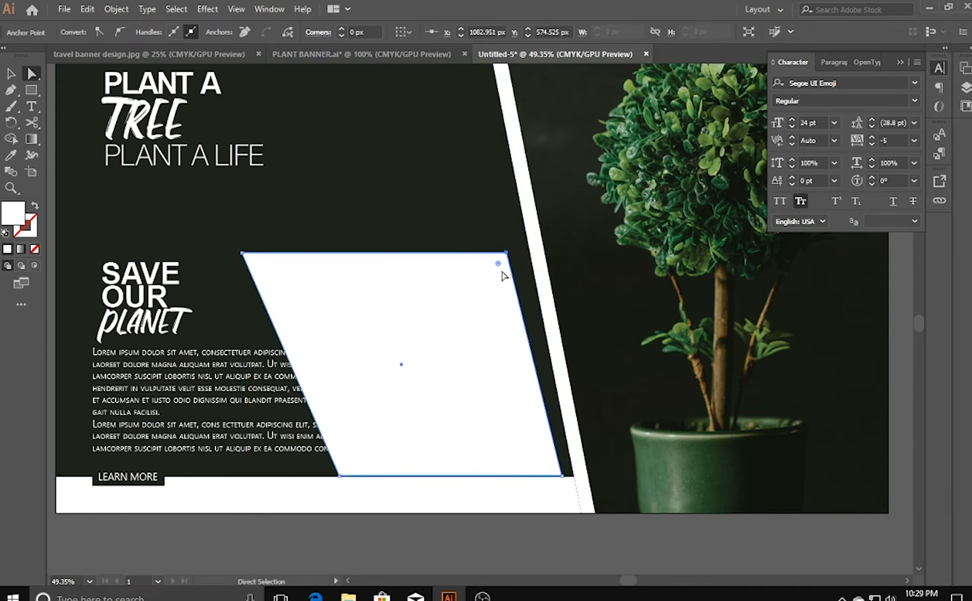
left_click(510, 256)
left_click(508, 254)
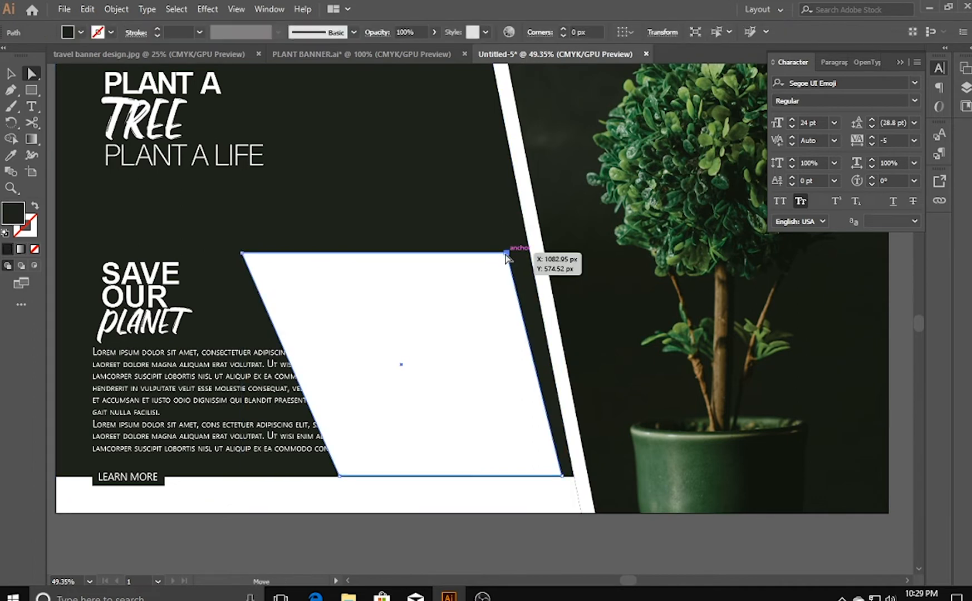
left_click_drag(507, 254, 515, 252)
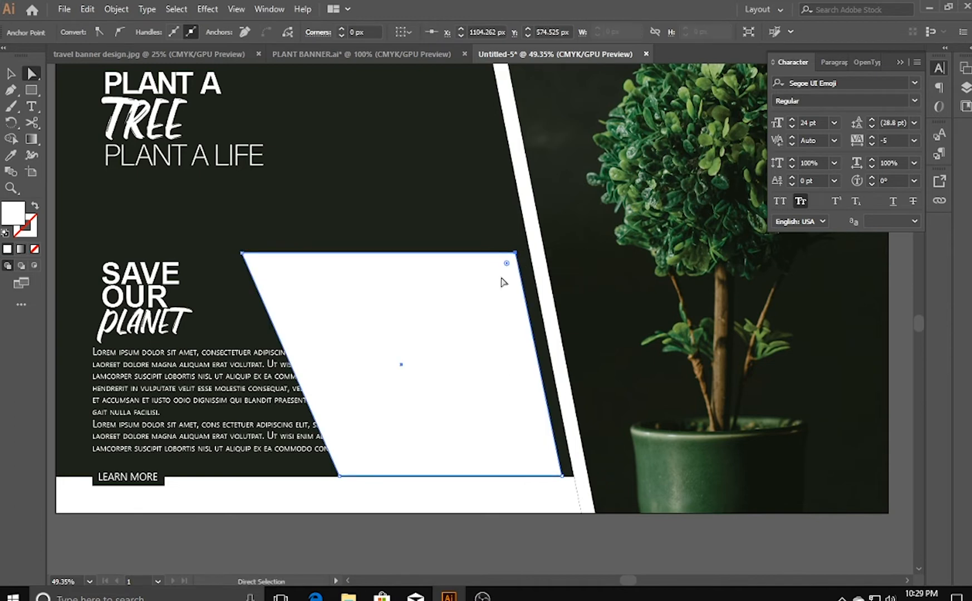
left_click_drag(243, 253, 282, 253)
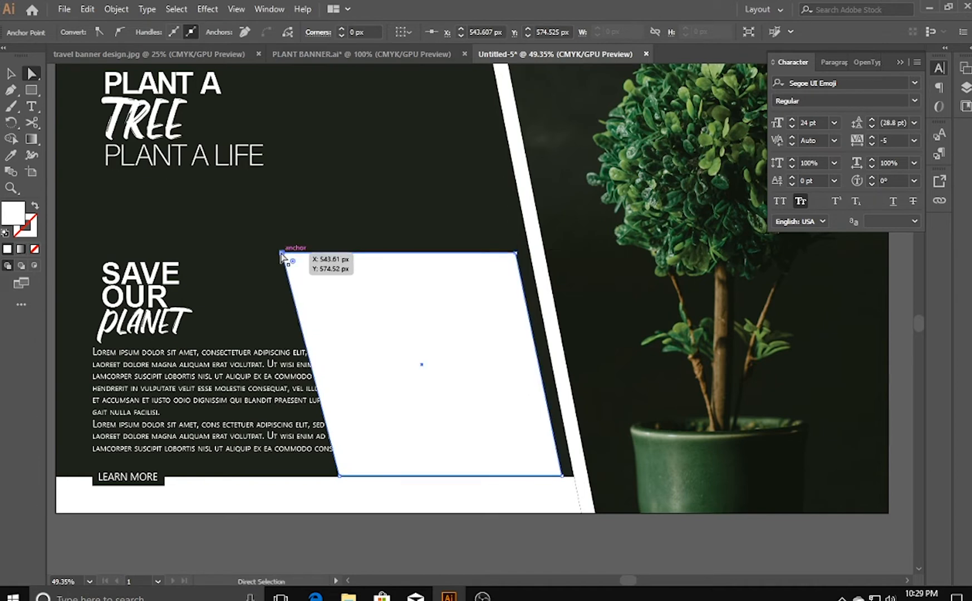
left_click(297, 529)
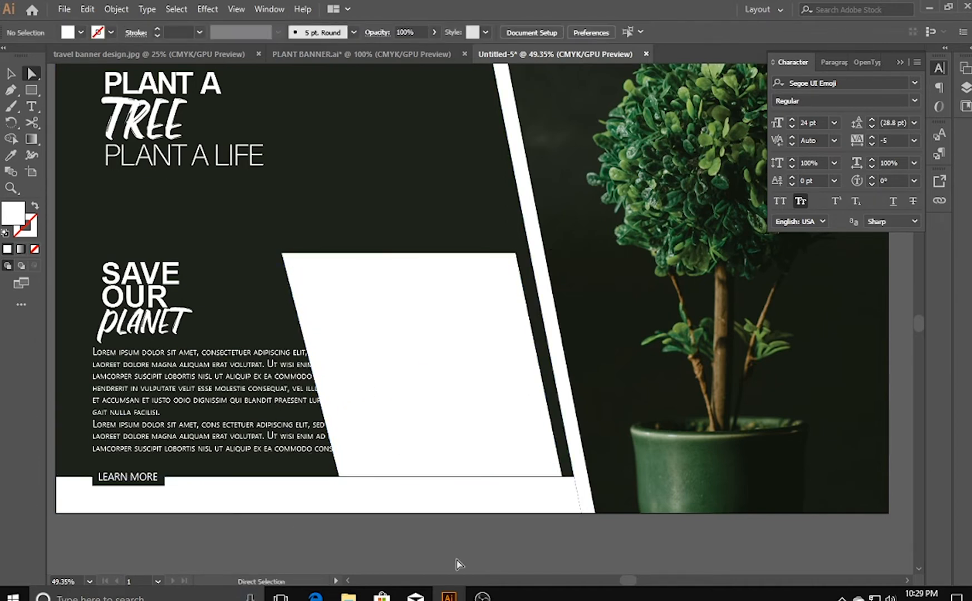
left_click(412, 434)
left_click_drag(281, 255, 289, 254)
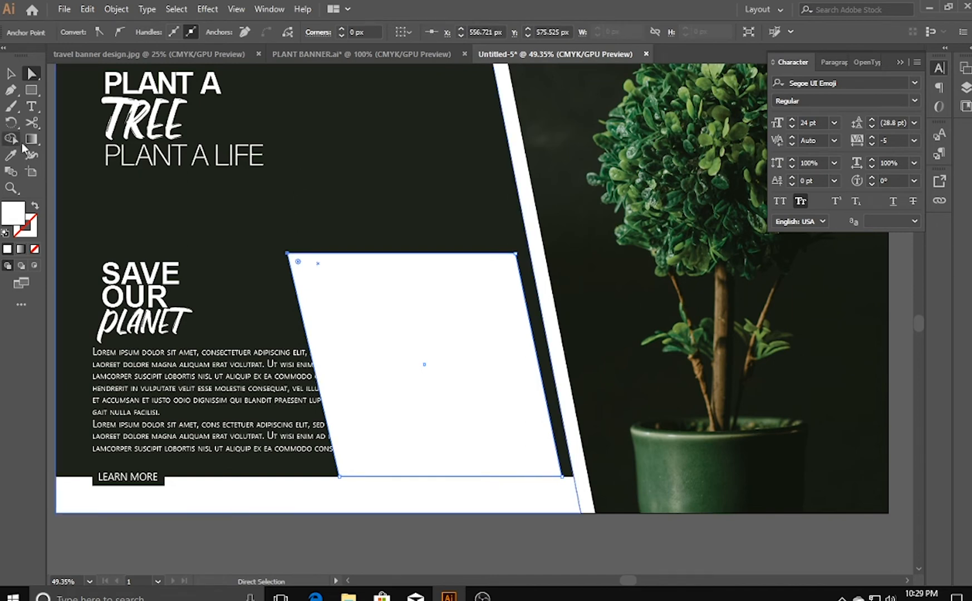
- Recolour the slanted white shape with the translucent green sampled from the lighter swatch above the banner using the Eyedropper
left_click(11, 156)
left_click_drag(342, 111, 280, 265)
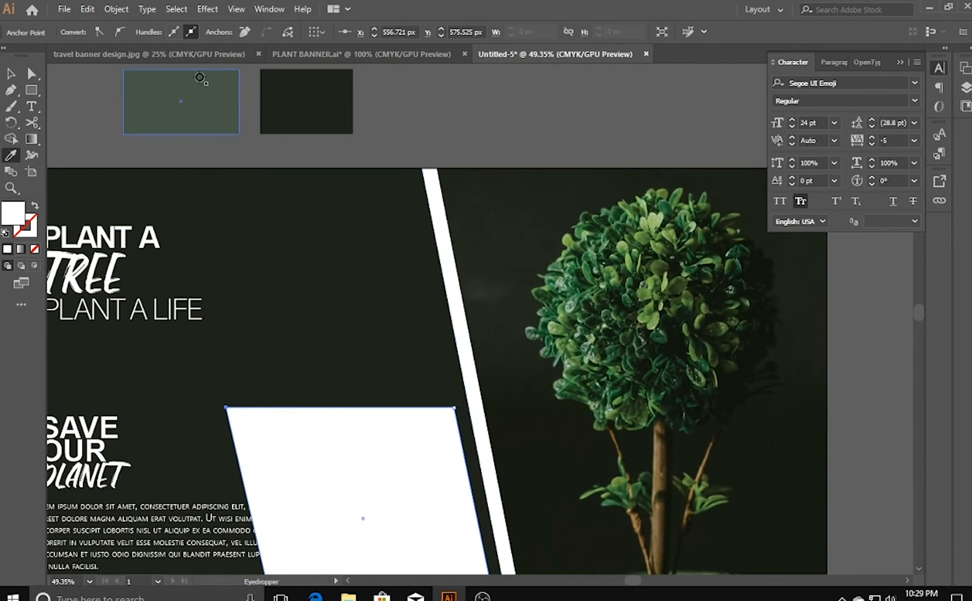
left_click(200, 78)
left_click_drag(208, 375, 284, 217)
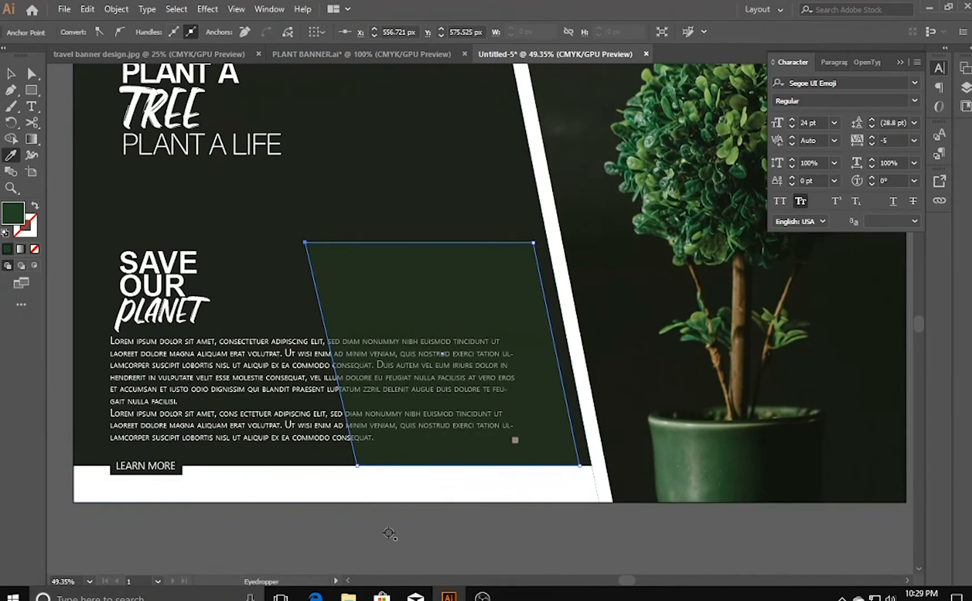
key("v")
left_click(280, 538)
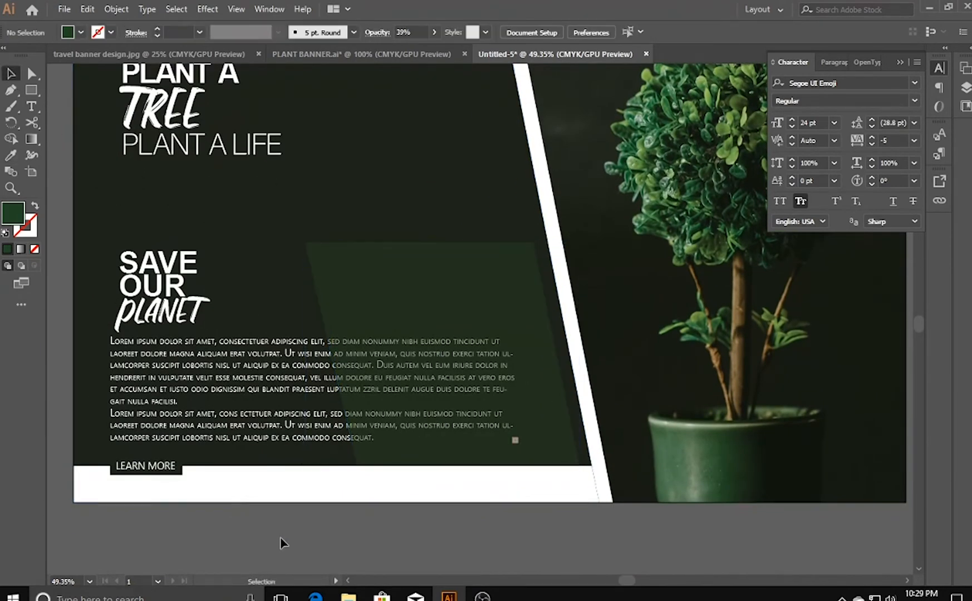
- Shorten the translucent green parallelogram by lowering its top edge to just below the top of the "SAVE OUR PLANET" text
left_click(421, 310)
left_click_drag(442, 243, 469, 281)
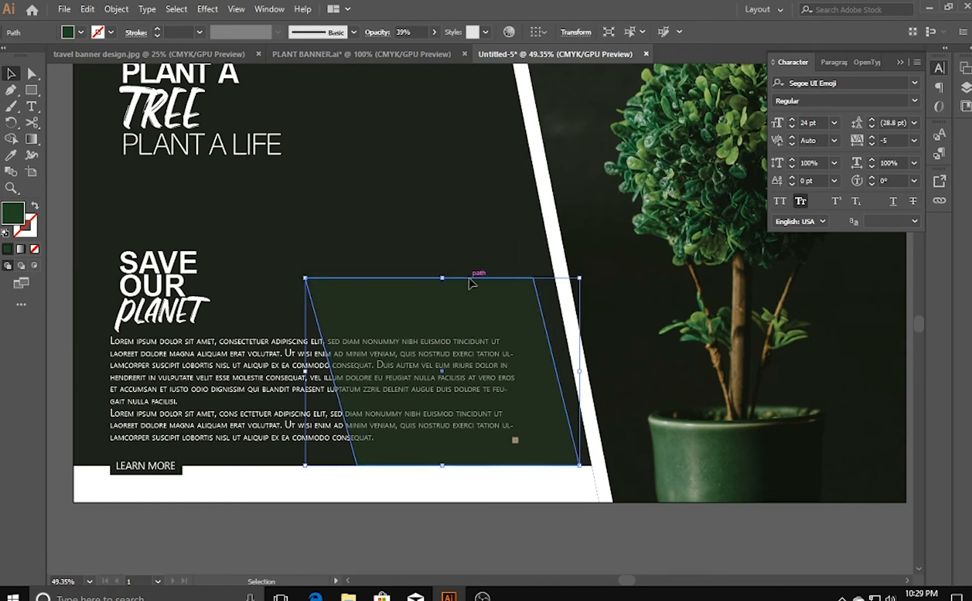
left_click(482, 554)
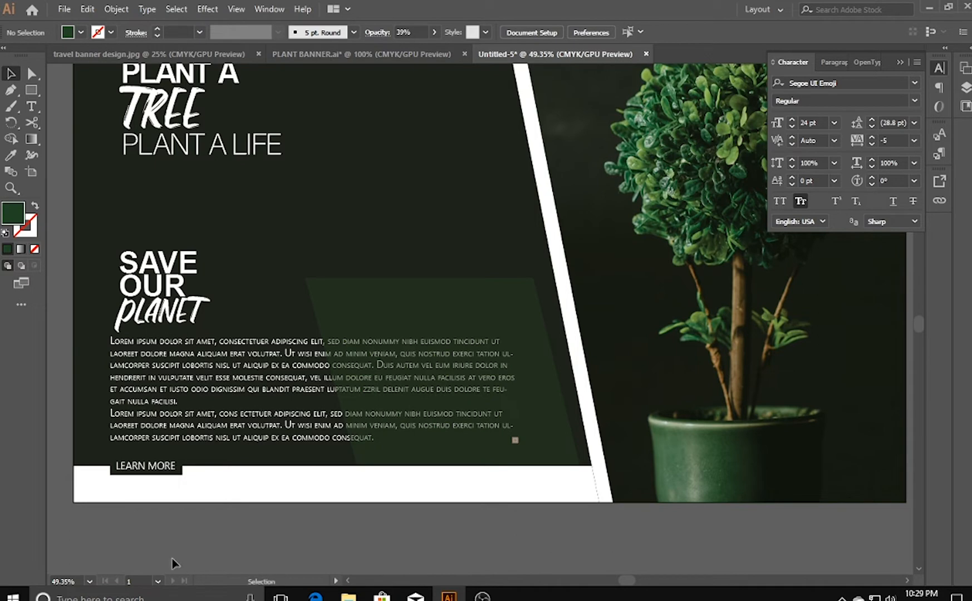
- Draw a downward-pointing green triangle about 205 px wide and 175 px high with the Pen tool, along the plant photo's top edge
key("ctrl+minus")
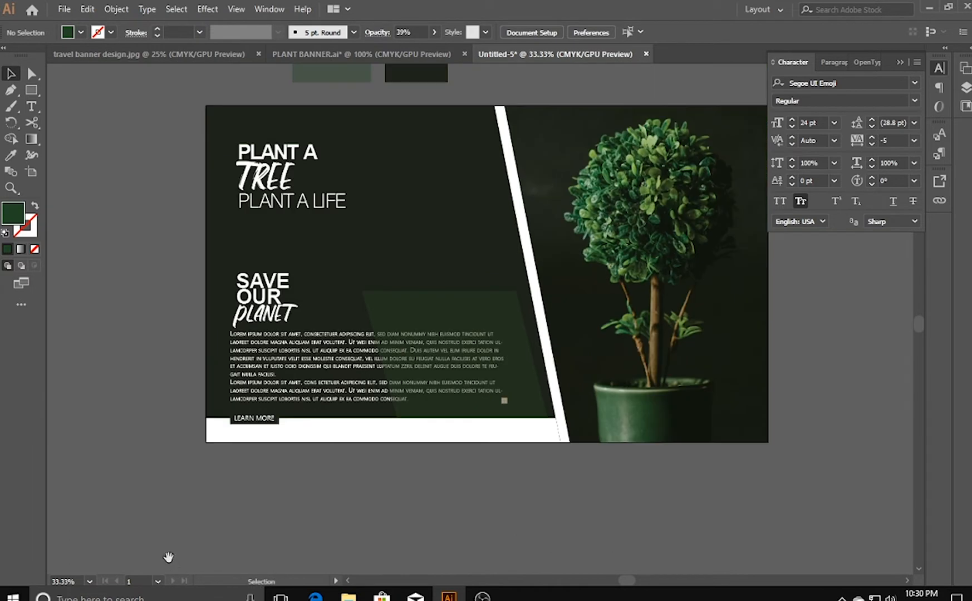
left_click_drag(409, 481, 293, 542)
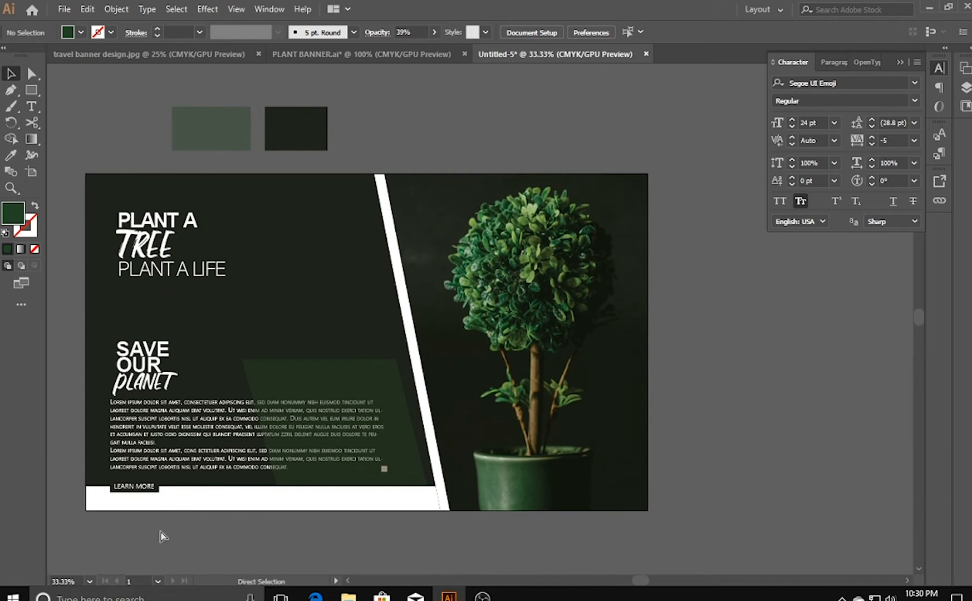
key("ctrl+plus")
key("ctrl+plus")
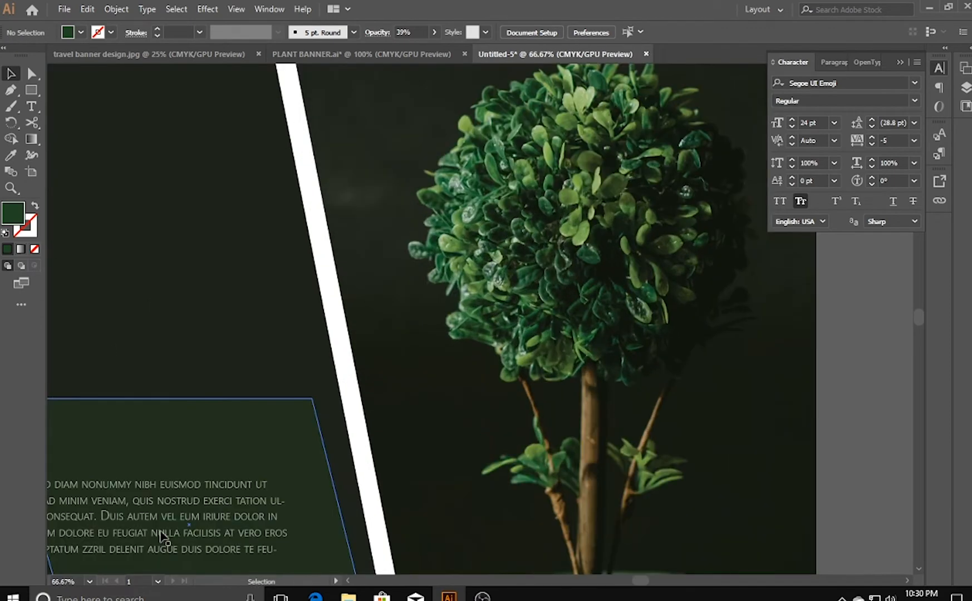
left_click_drag(351, 162, 281, 289)
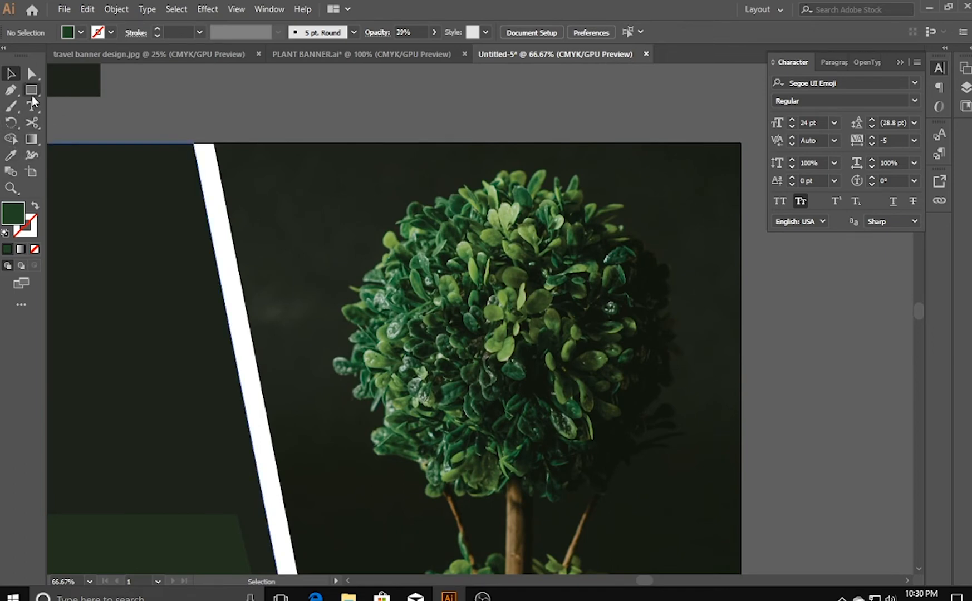
left_click(11, 91)
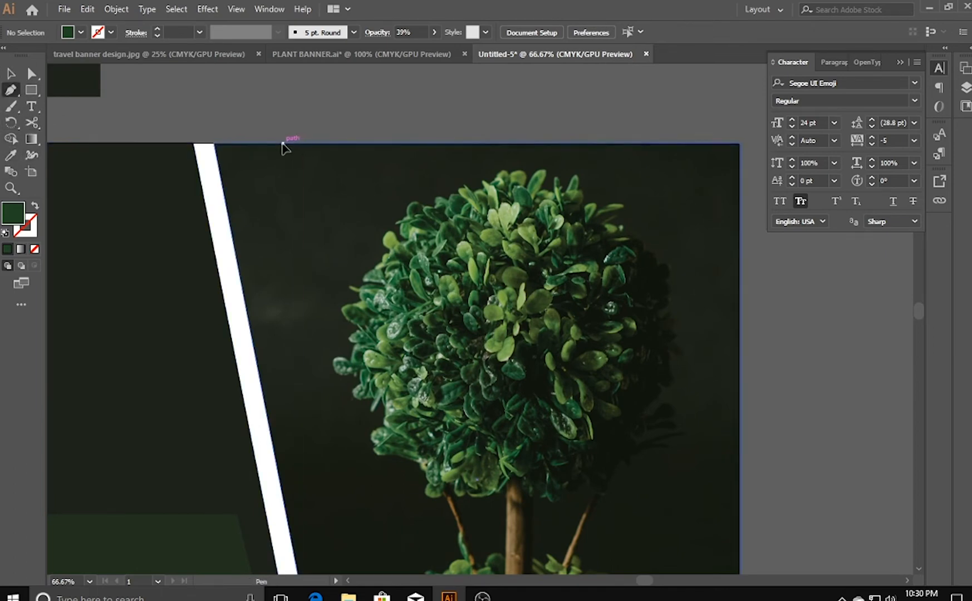
left_click(283, 144)
left_click(340, 241)
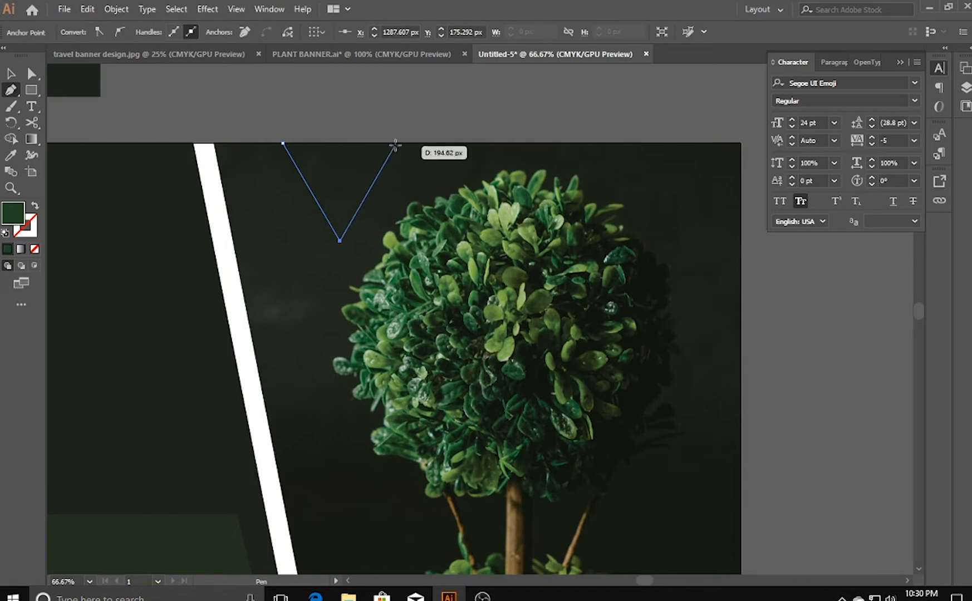
left_click(398, 144)
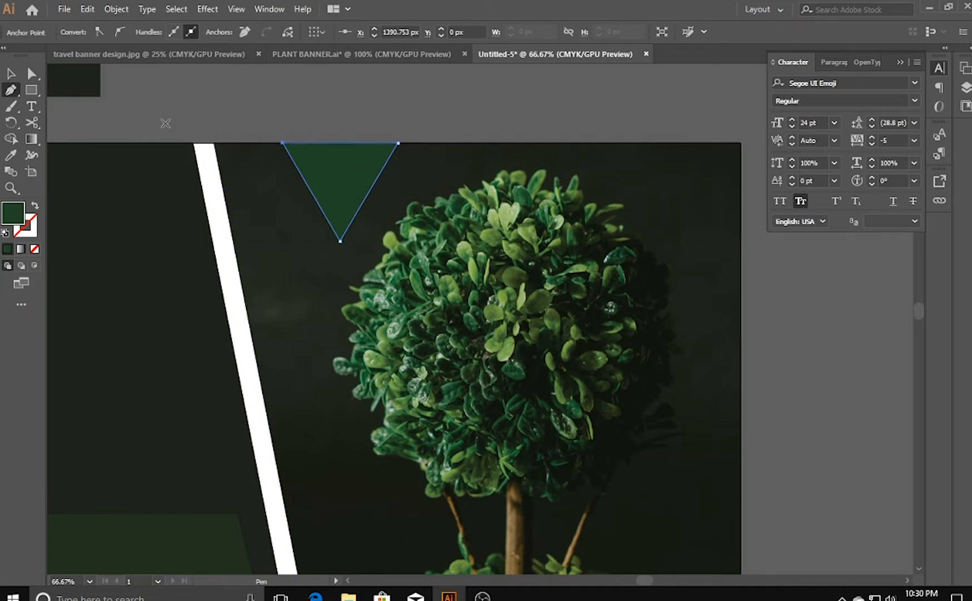
left_click(11, 73)
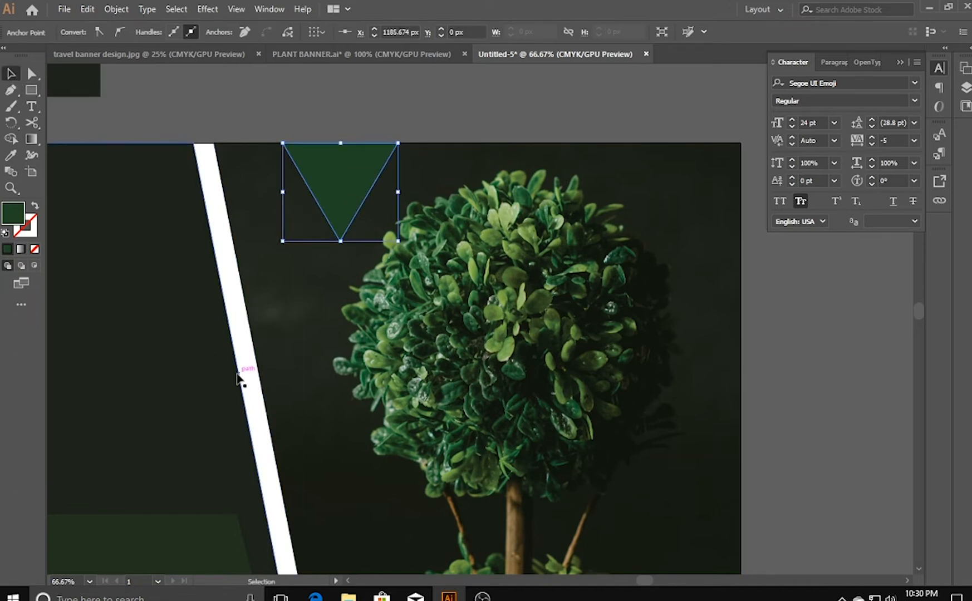
left_click(230, 101)
- Reduce the opacity of the green triangle at the photo's top edge to 13%
left_click(340, 181)
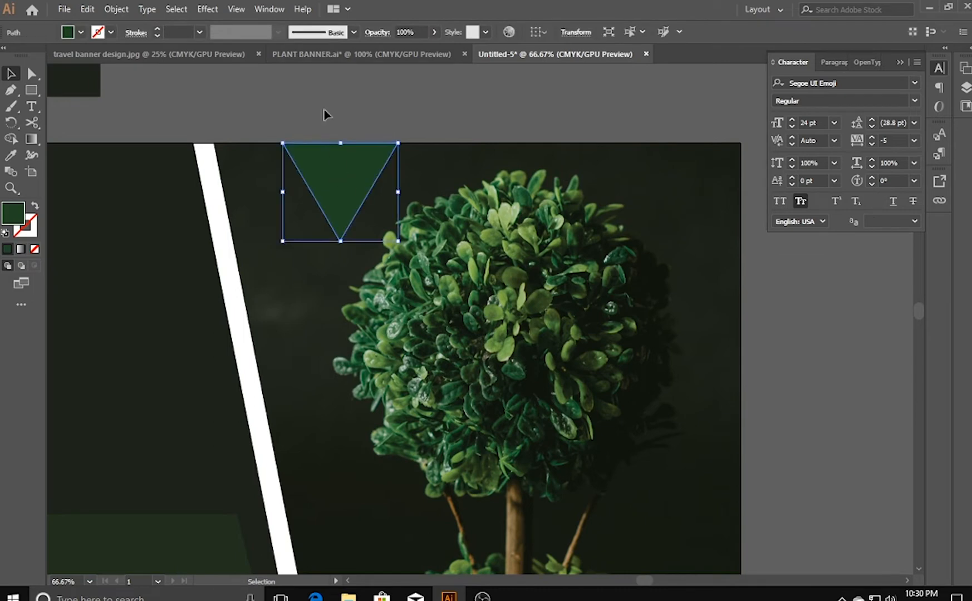
left_click(433, 32)
left_click_drag(396, 52, 390, 52)
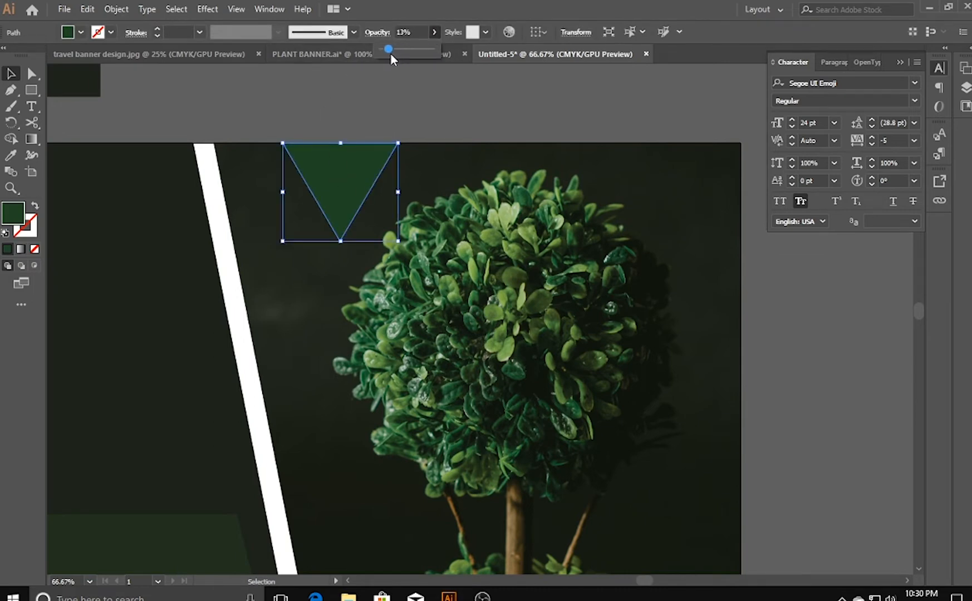
left_click(387, 92)
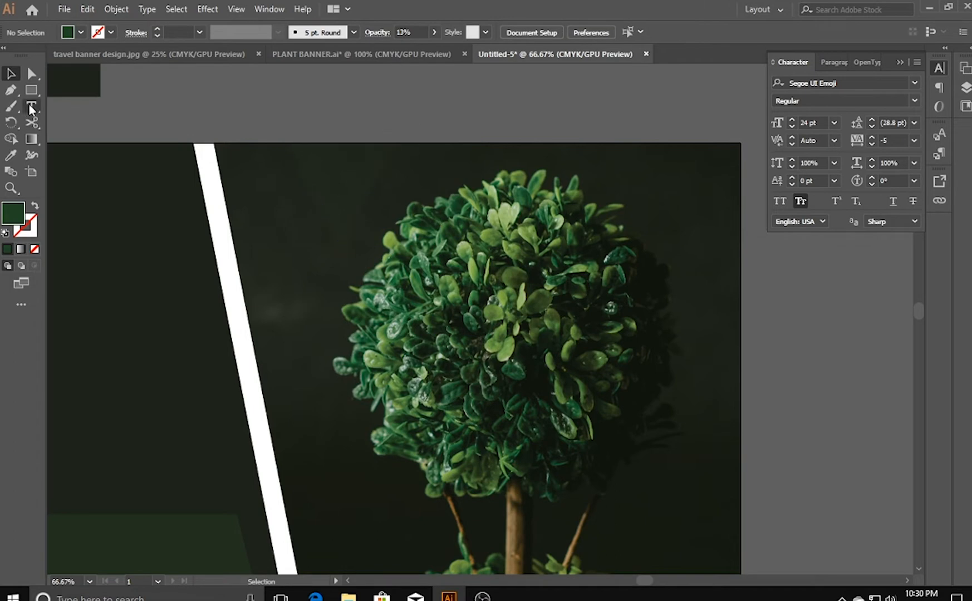
- Draw a four-sided green shape about 174 px wide and 609 px high with the Pen tool, against the photo's lower right edge
left_click(11, 90)
left_click_drag(696, 443, 606, 256)
left_click(623, 183)
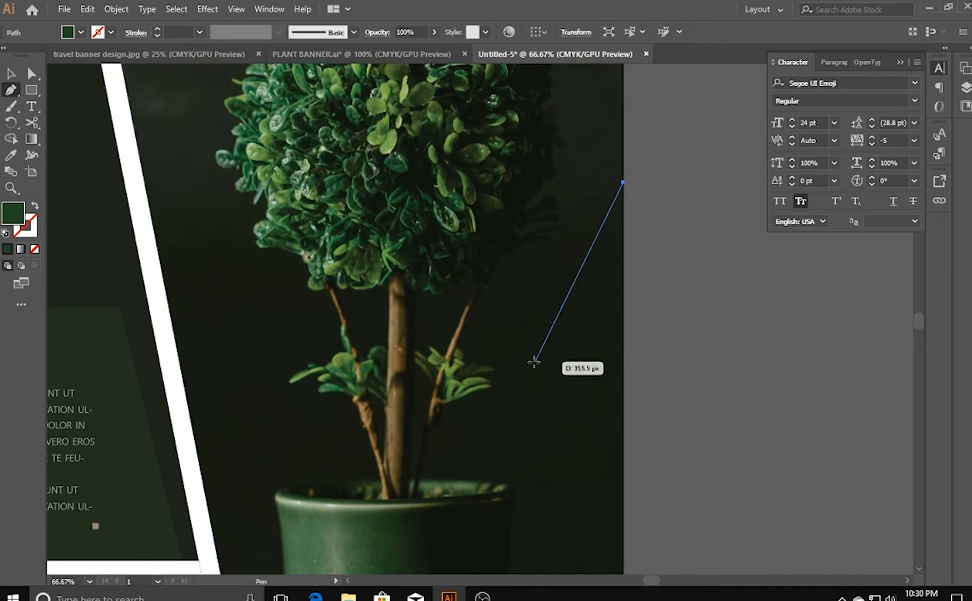
left_click(518, 395)
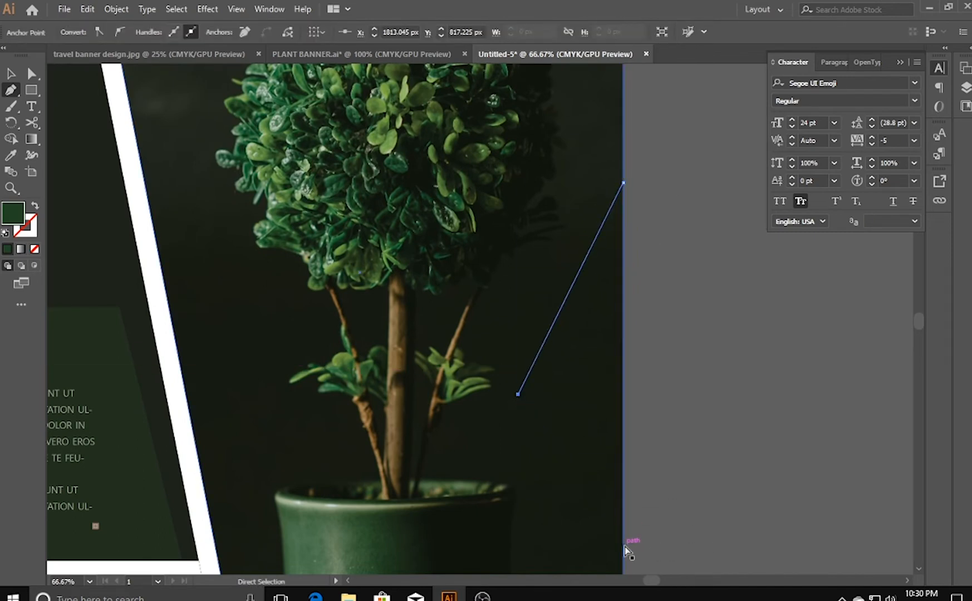
key("ctrl+z")
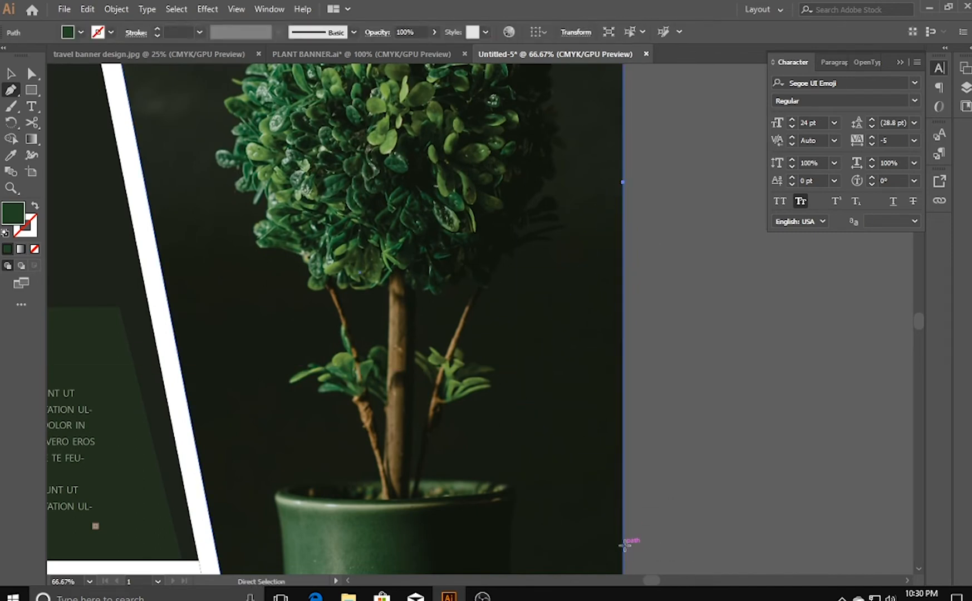
left_click(526, 283)
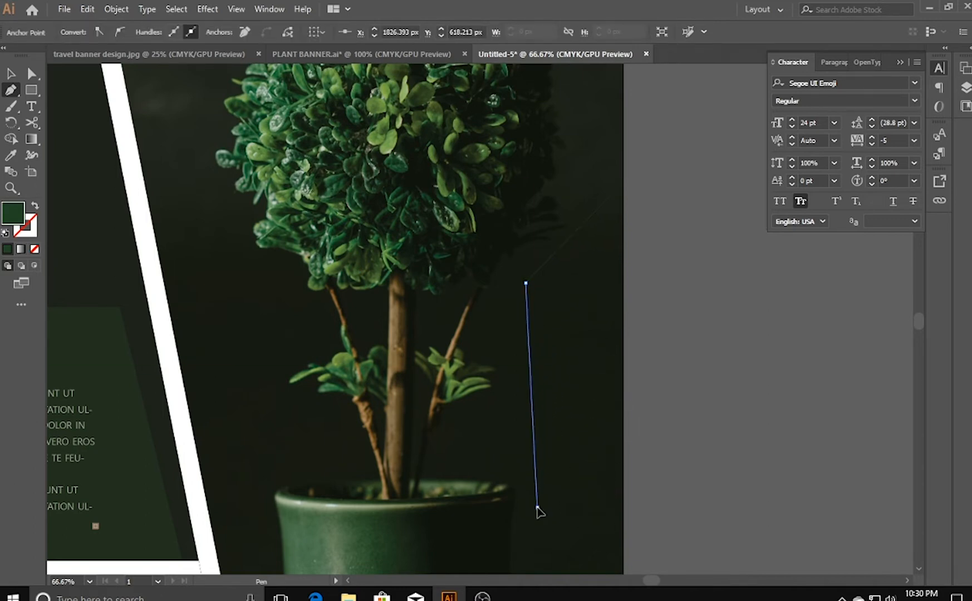
left_click(538, 508)
left_click(622, 524)
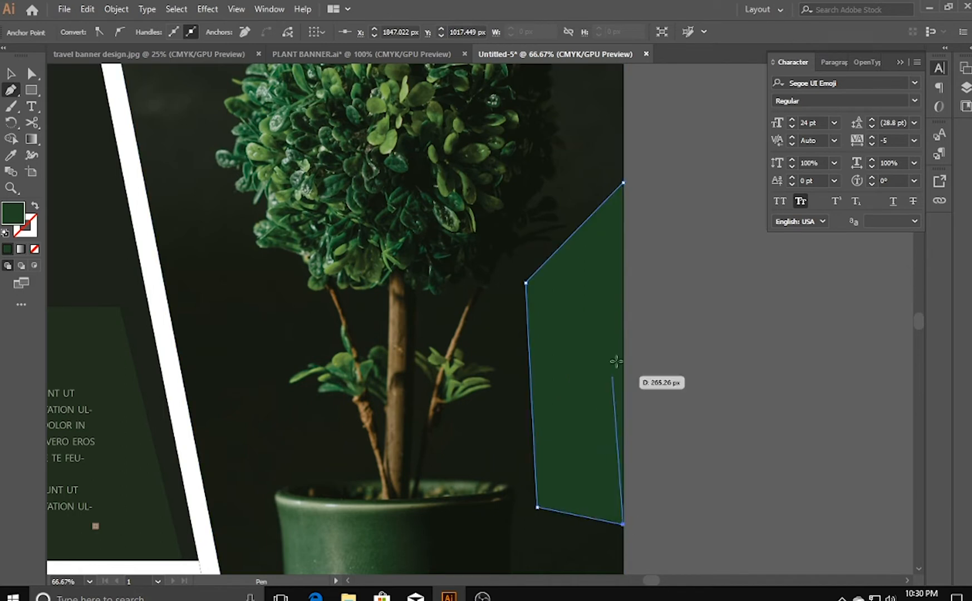
left_click(623, 183)
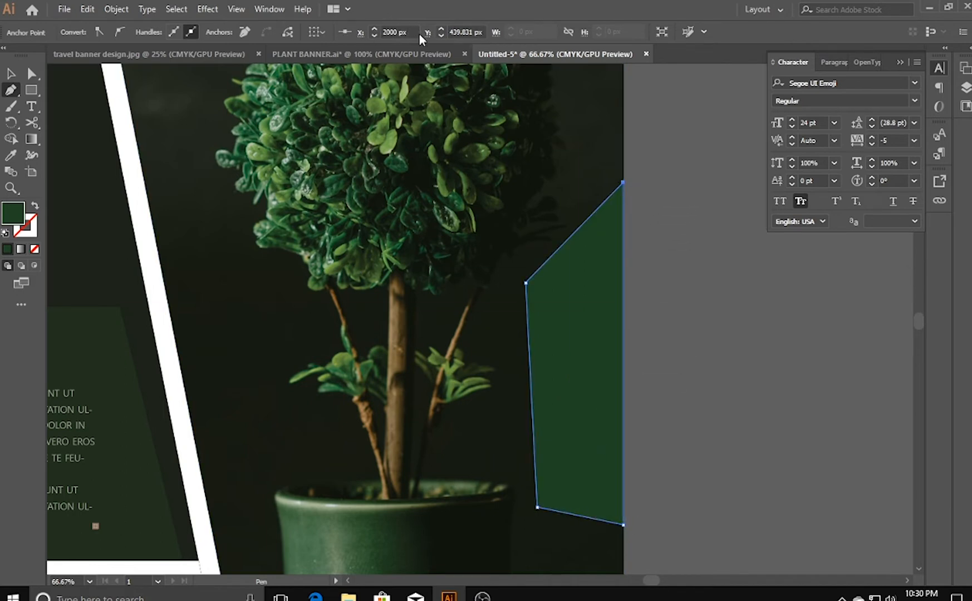
key("v")
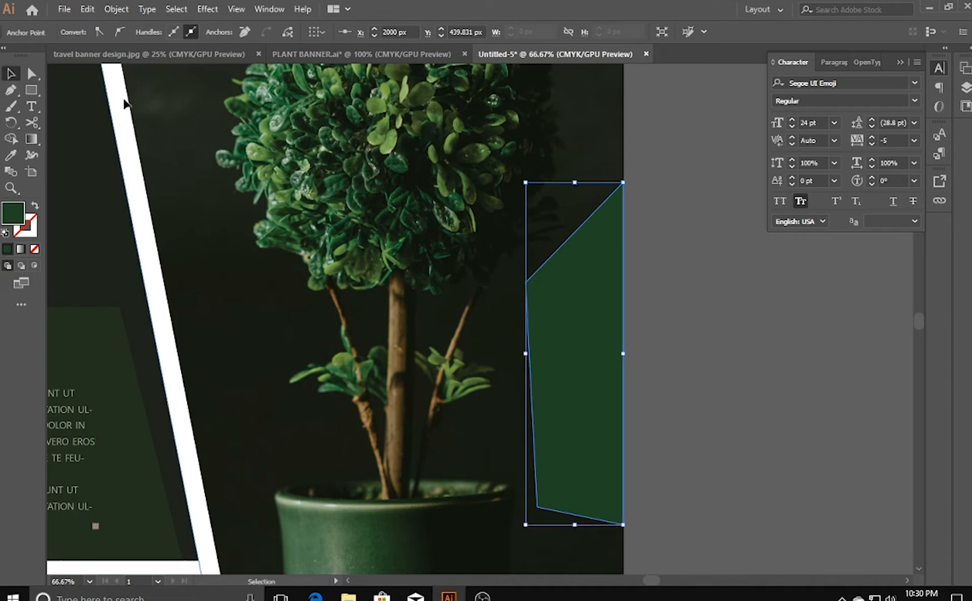
- Reduce the opacity of the four-sided green shape at the photo's right edge to 19%
left_click(576, 300)
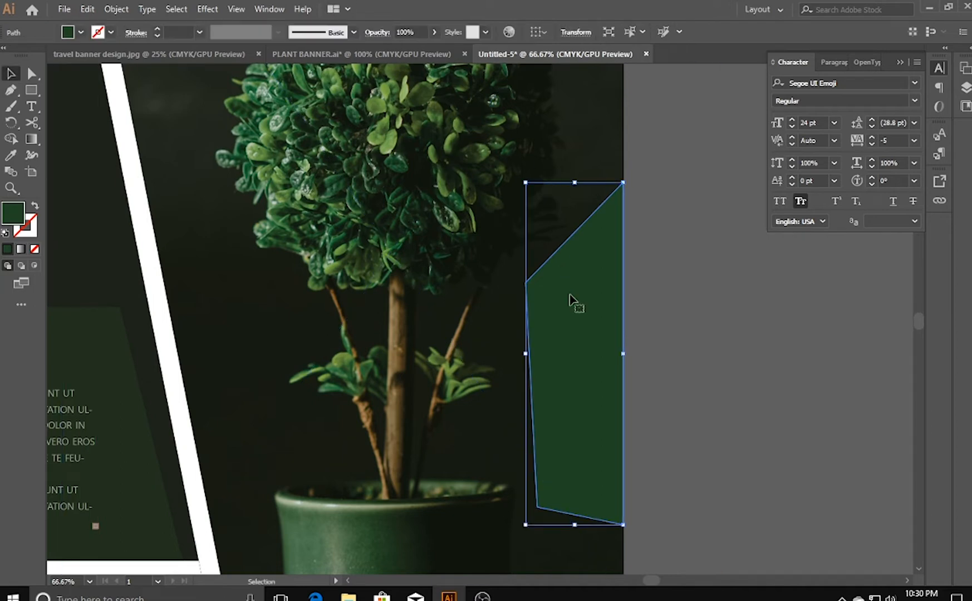
left_click(435, 34)
left_click_drag(395, 51, 392, 52)
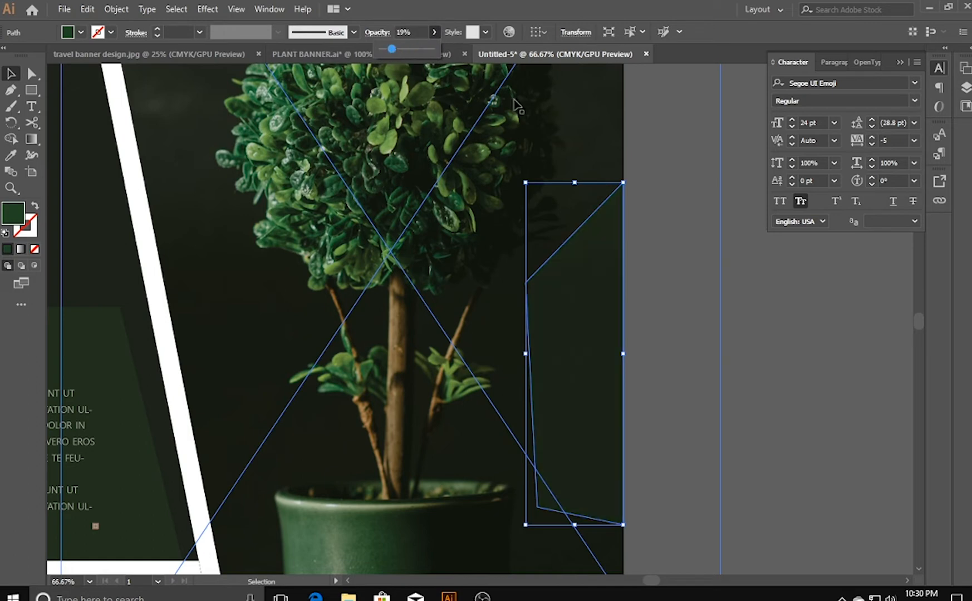
left_click(717, 218)
key("ctrl+0")
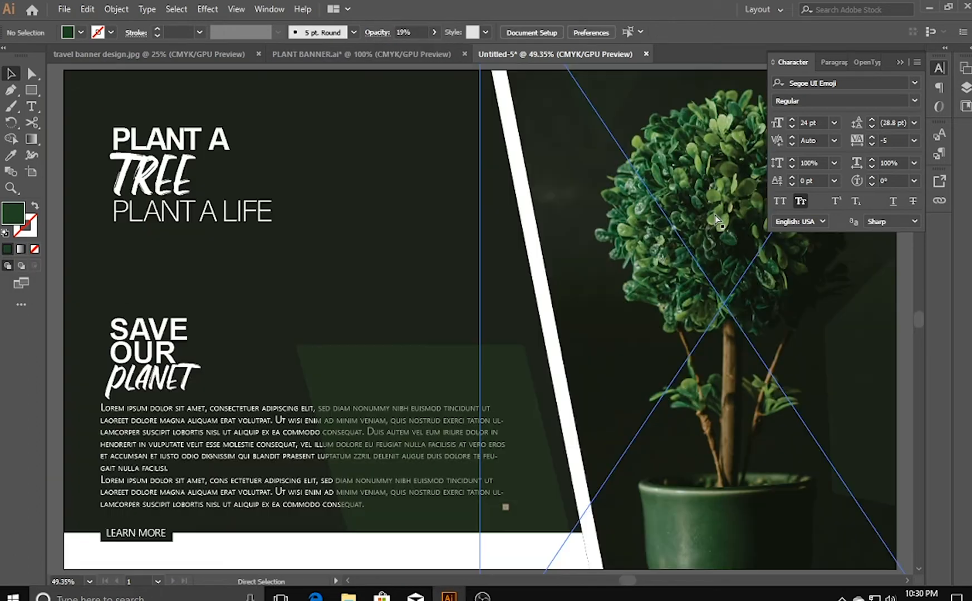
key("ctrl+plus")
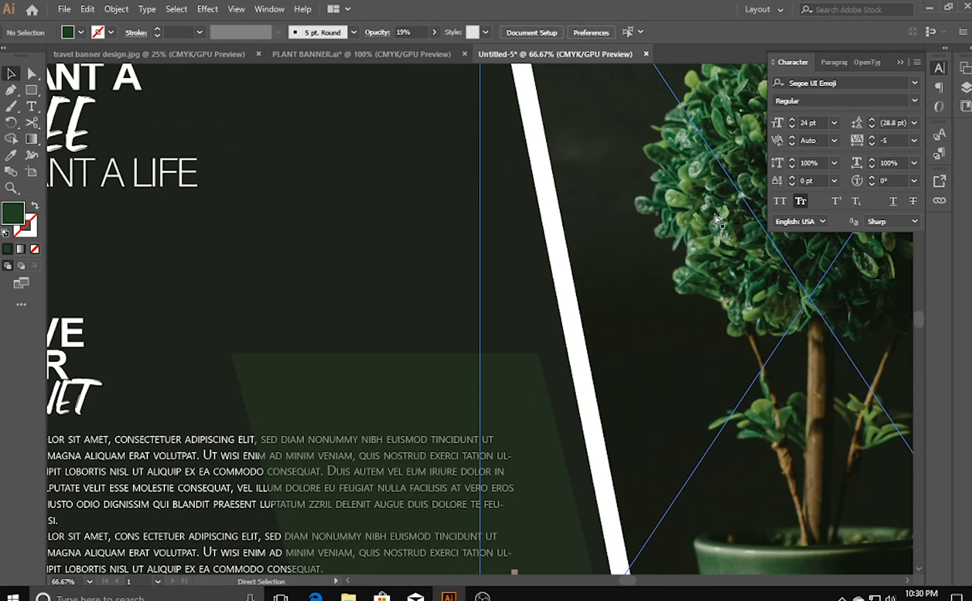
- Show the rulers and place a vertical guide at about 109 px along the headline's left edge
key("ctrl+minus")
key("ctrl+minus")
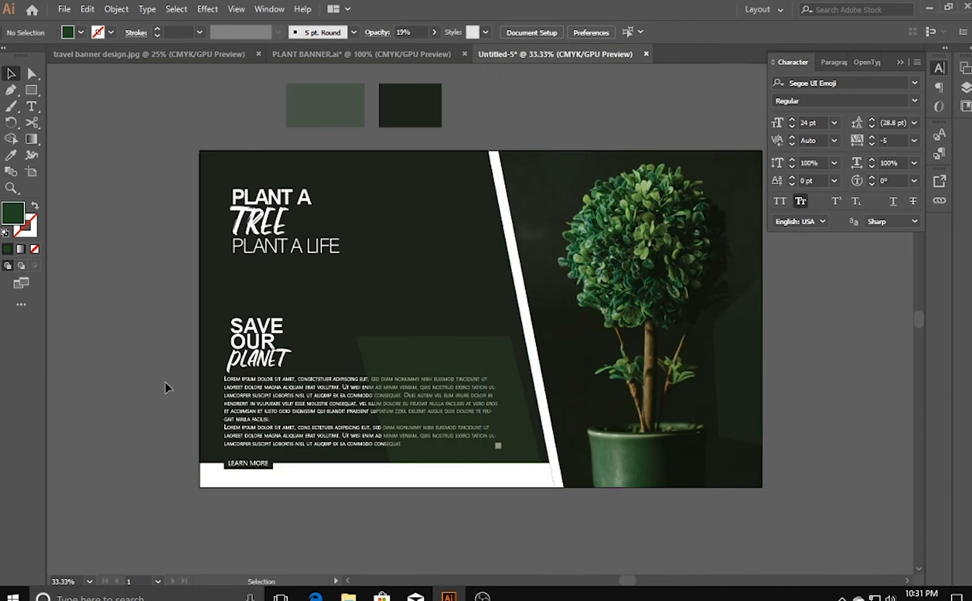
left_click_drag(343, 514, 274, 520)
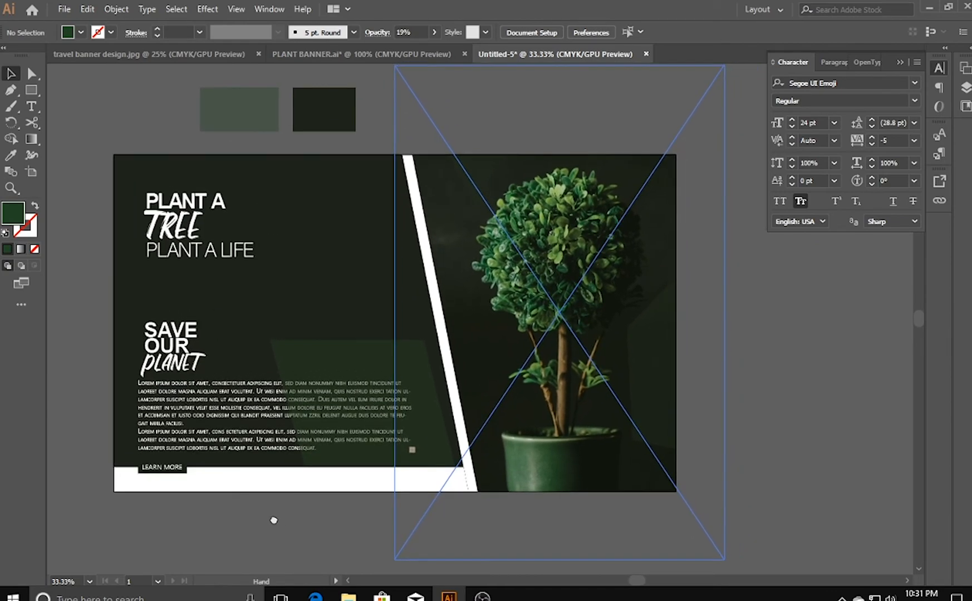
key("ctrl+=")
key("ctrl+=")
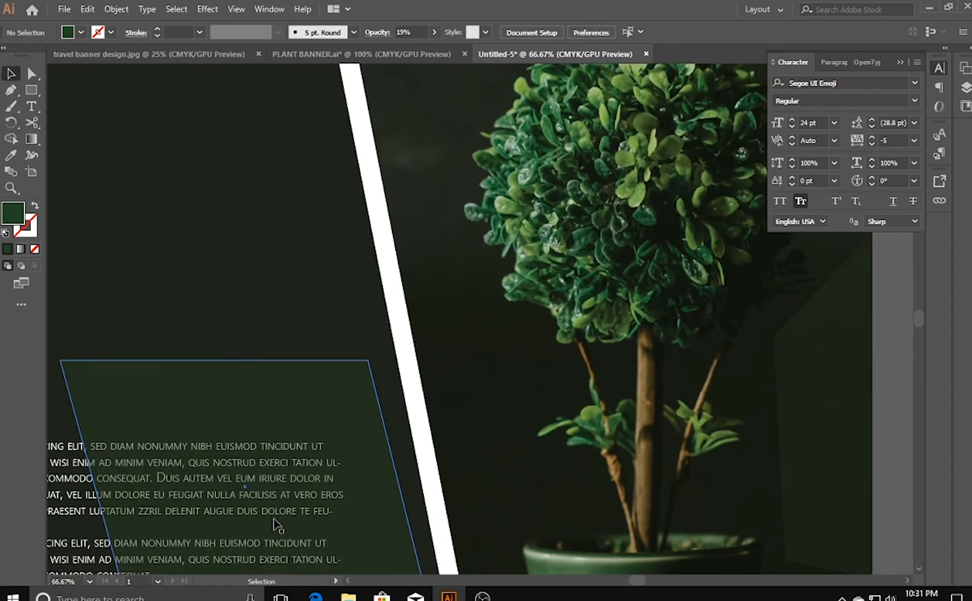
left_click_drag(80, 214, 488, 306)
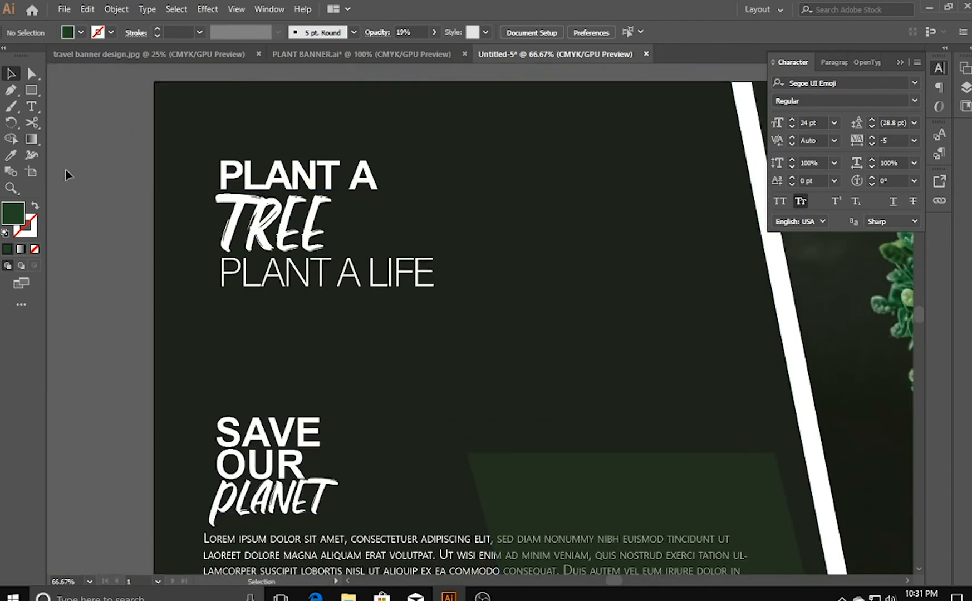
key("ctrl+r")
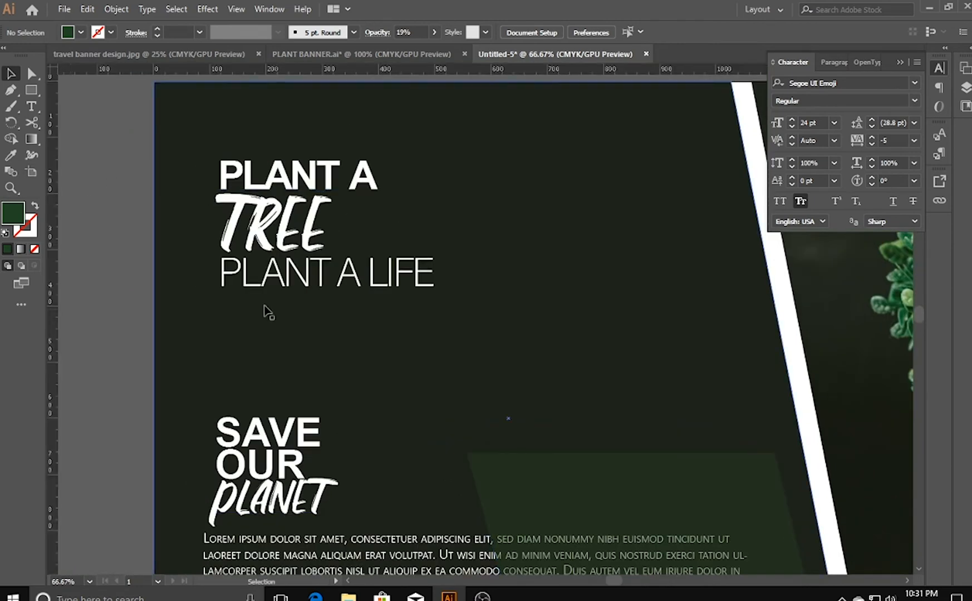
left_click_drag(214, 332, 214, 337)
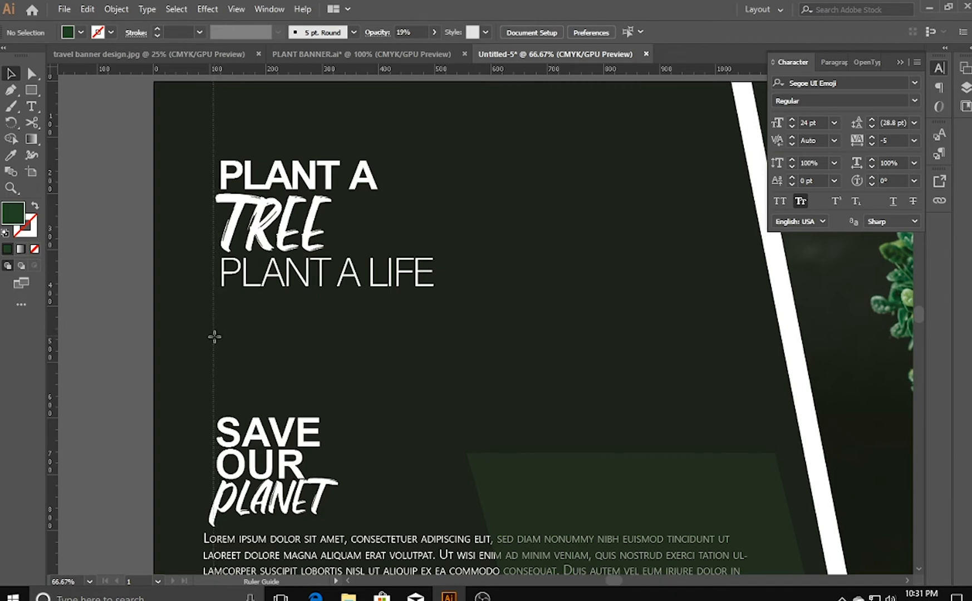
left_click_drag(214, 336, 215, 338)
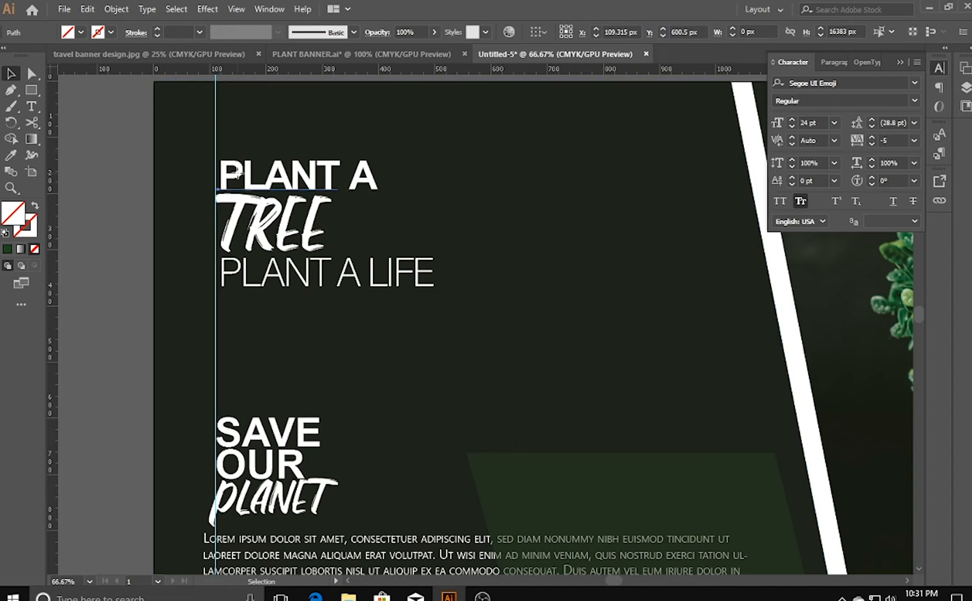
- Align the word PLANT in the headline's first line to the guide and move the letter A closer to it
left_click(238, 176)
left_click_drag(238, 177, 234, 177)
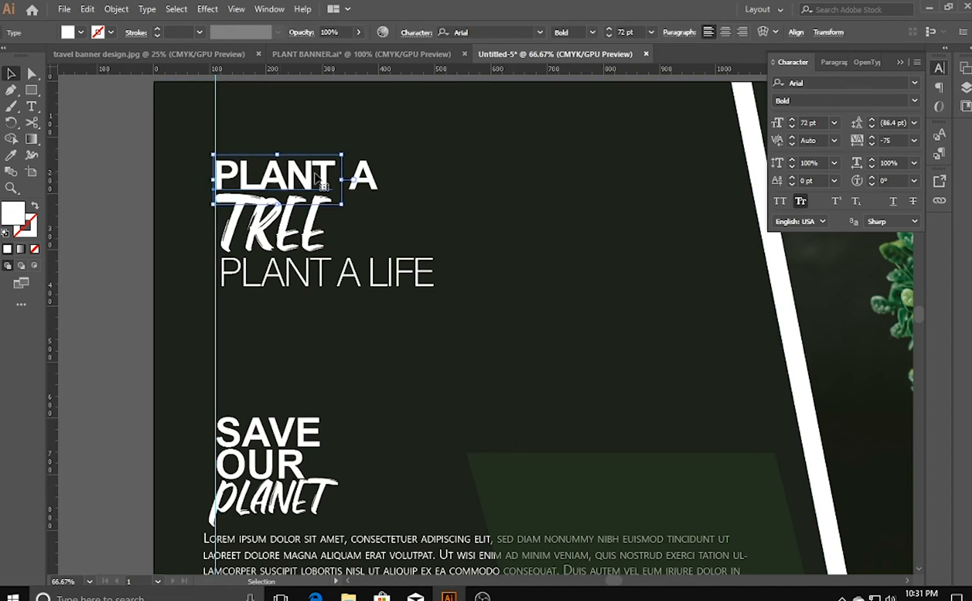
left_click(361, 177)
key("shift+Left")
key("shift+Left")
key("shift+Left")
key("Left")
key("Left")
key("Left")
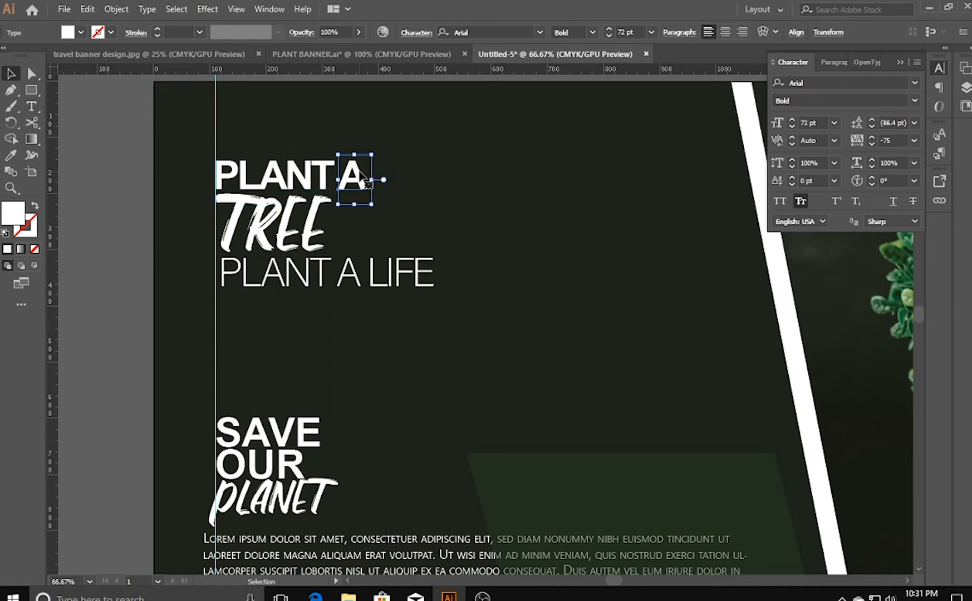
- Align the PLANT A LIFE line to the vertical guide and delete the guide
left_click(294, 223)
left_click(277, 291)
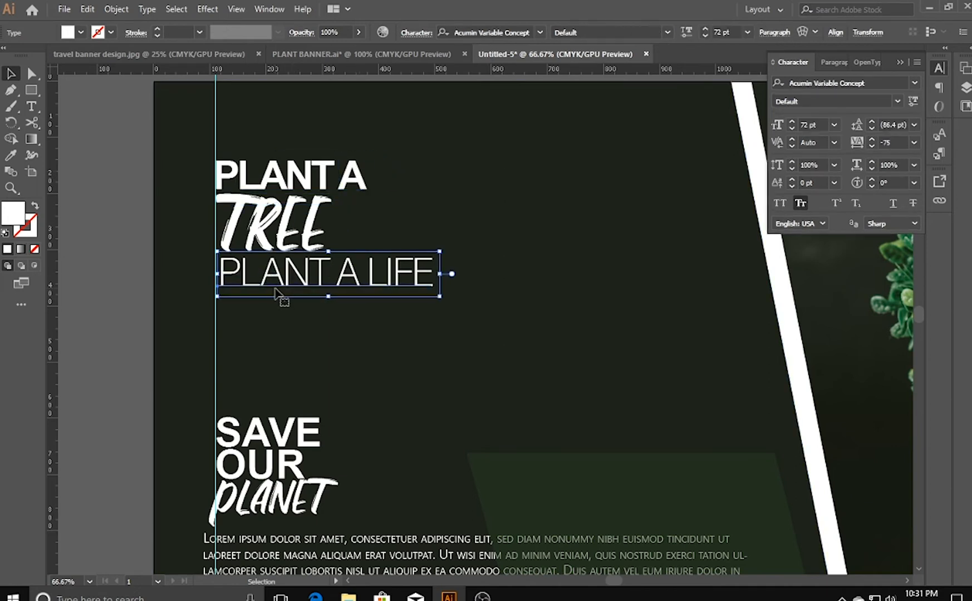
left_click(174, 326)
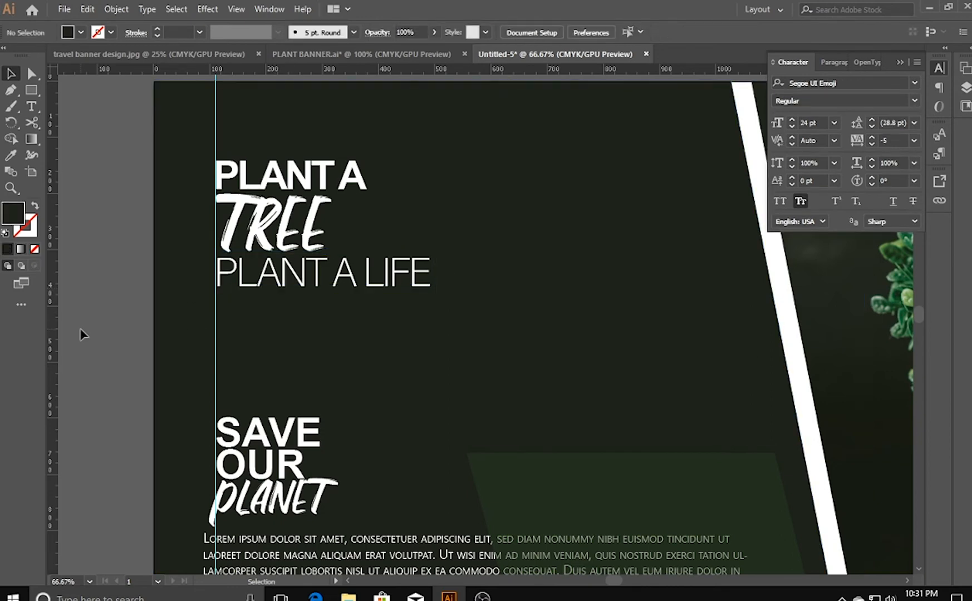
left_click(216, 131)
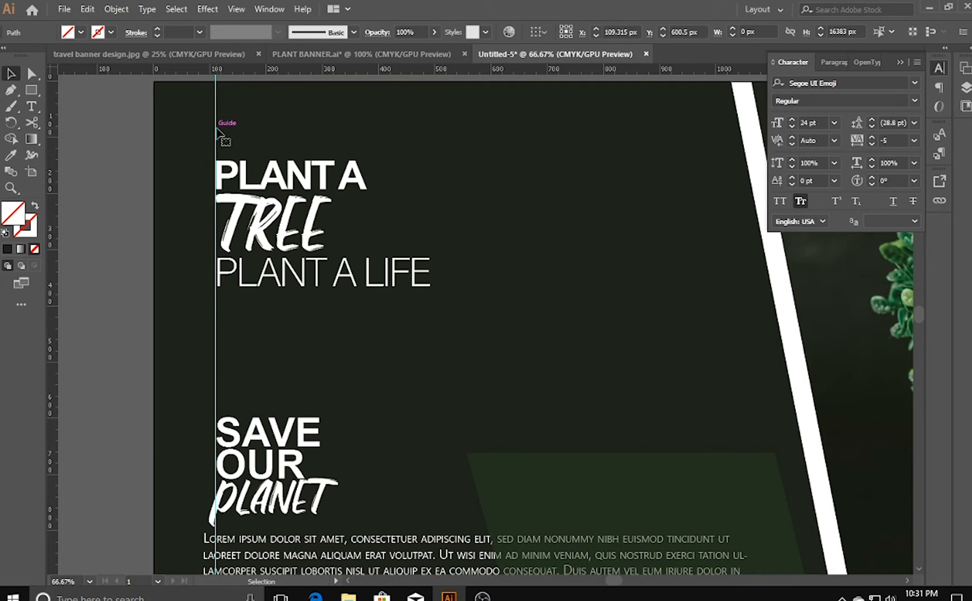
key("Delete")
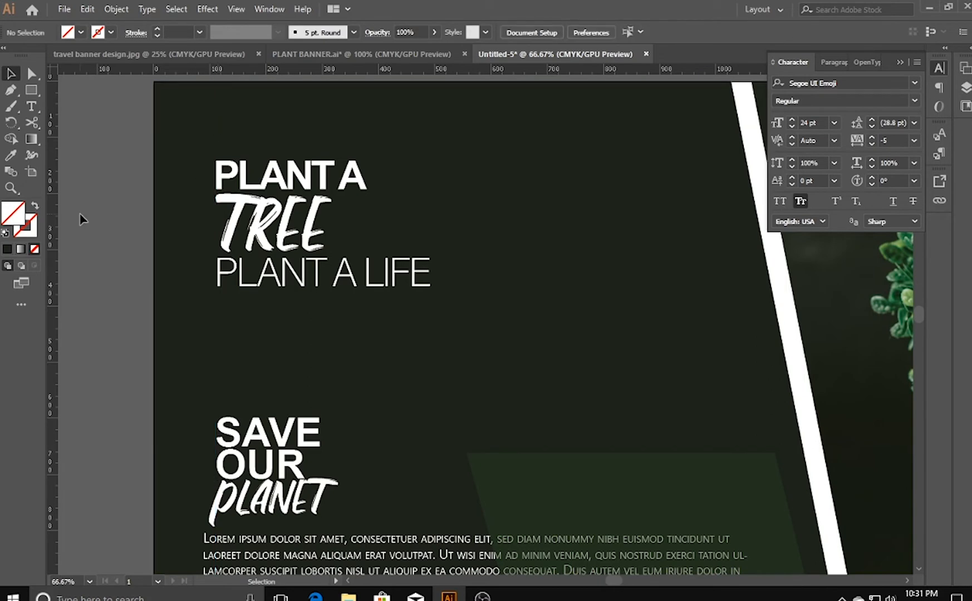
- Draw a white rectangle about 380 px wide and 70 px high just below the PLANT A LIFE line
key("ctrl+1")
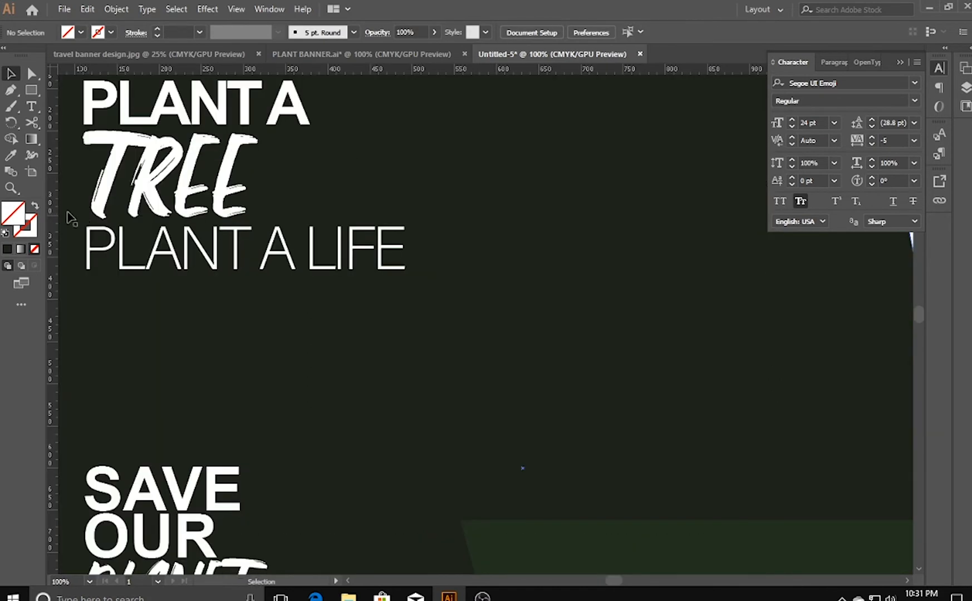
scroll(159, 372, "up", 3)
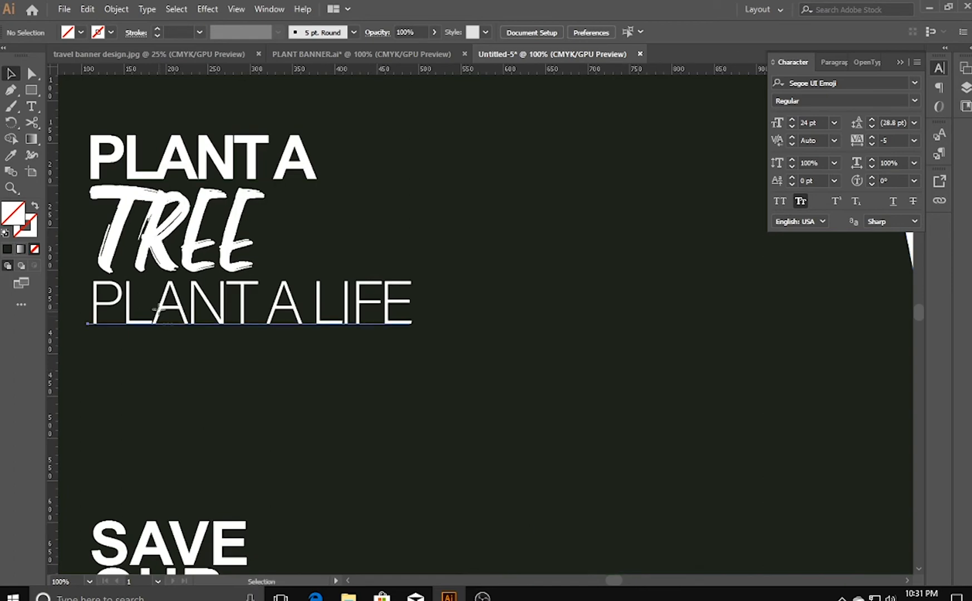
left_click(159, 309)
left_click(31, 90)
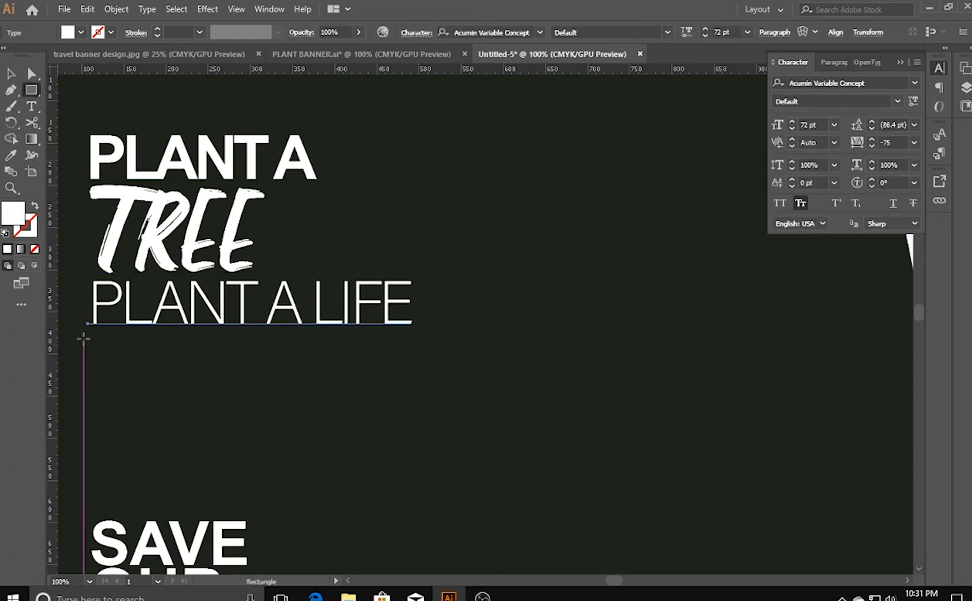
mouse_move(93, 335)
left_mouse_down()
mouse_move(282, 408)
mouse_move(417, 395)
left_mouse_up()
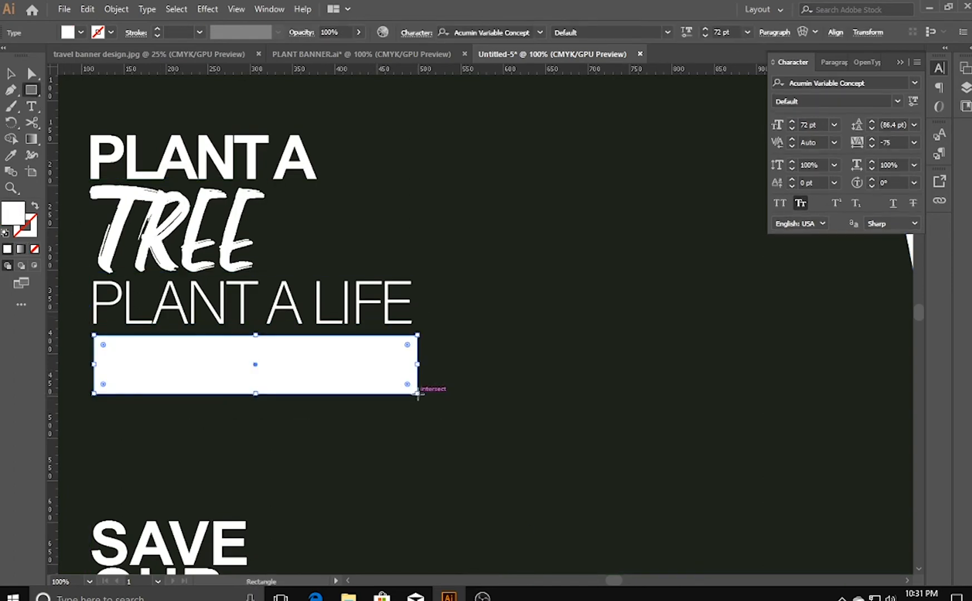
- Recolor the PLANT A LIFE text with the panel's dark green sampled by Eyedropper and bring it to the front
left_click(10, 73)
left_click(171, 305)
left_click(14, 155)
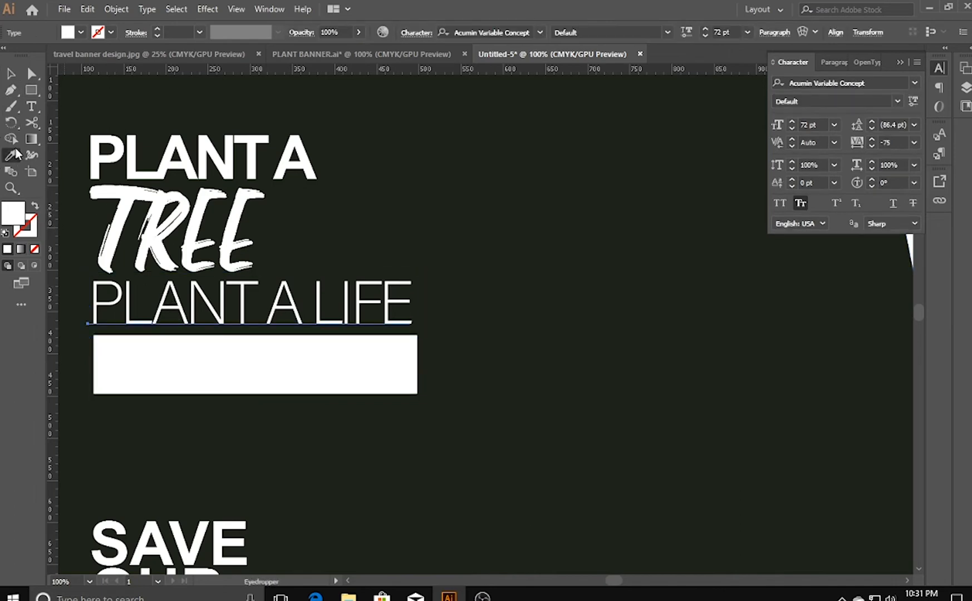
left_click(383, 181)
left_click(10, 73)
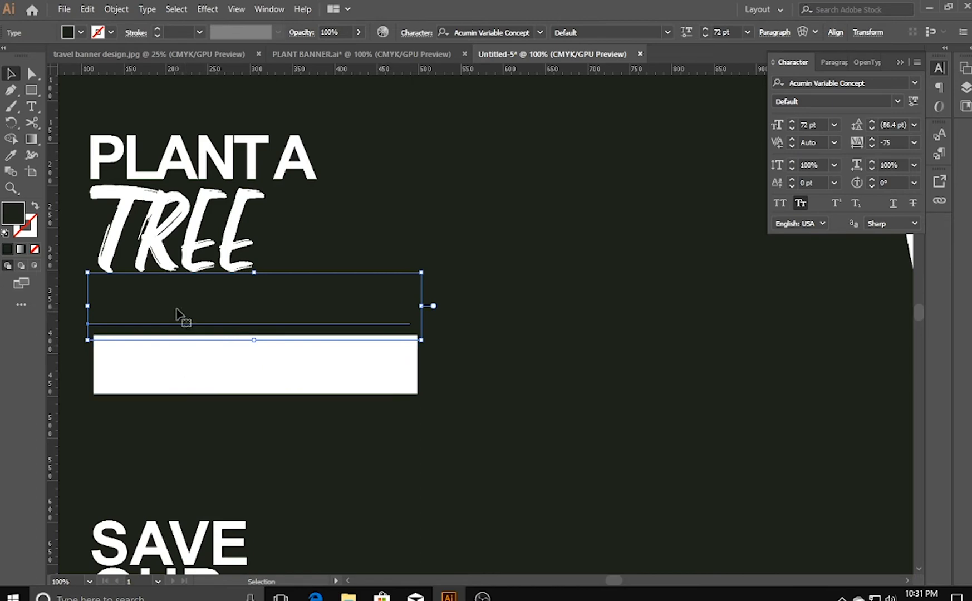
right_click(177, 308)
mouse_move(262, 500)
left_click(425, 500)
- Move the white rectangle up behind the PLANT A LIFE text and align its left edge with the headline
left_click_drag(201, 388, 207, 332)
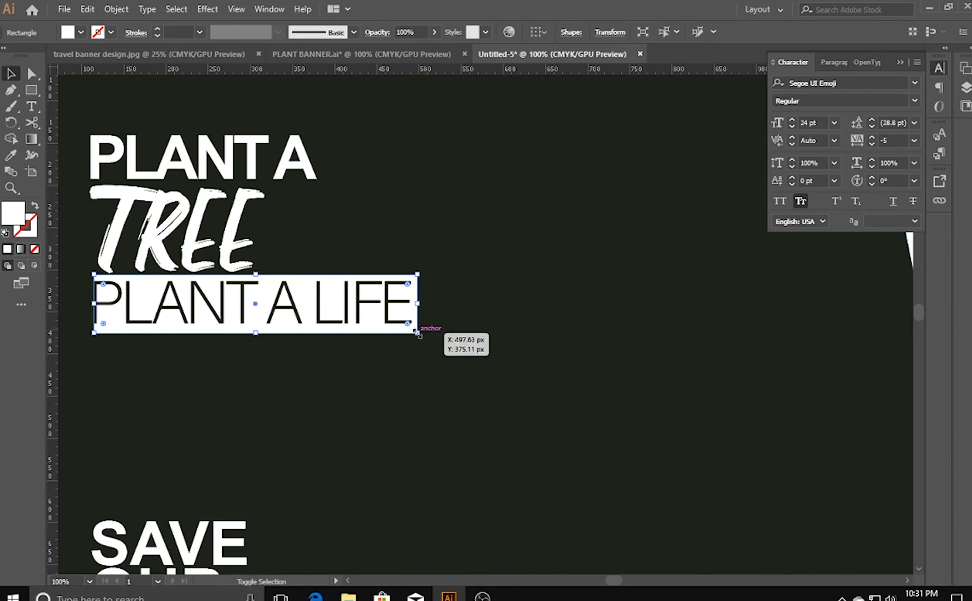
key("Left")
key("Left")
key("Left")
key("Left")
key("Left")
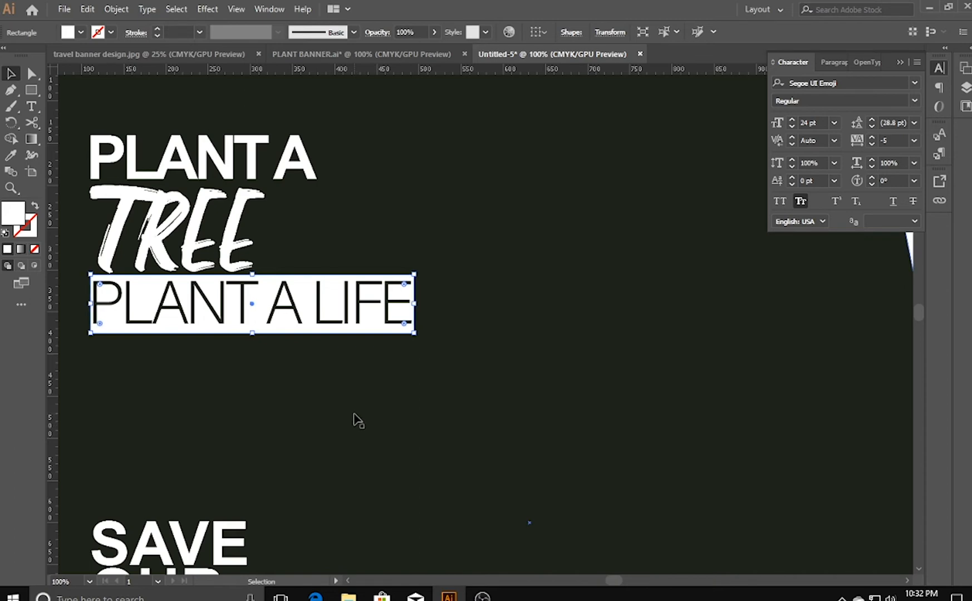
left_click(359, 423)
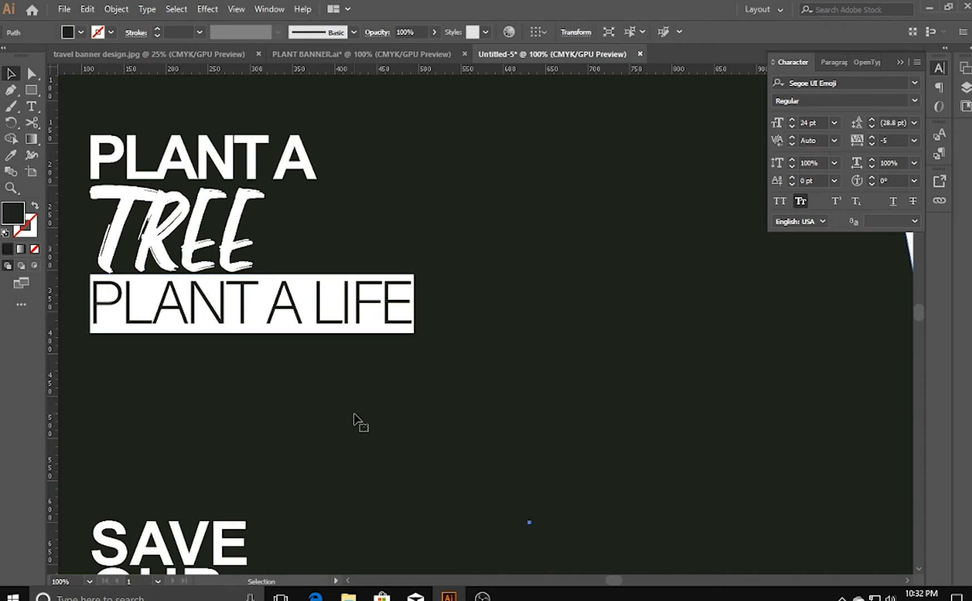
- Change the font of the PLANT A LIFE text to Fontania
key("ctrl+minus")
key("ctrl+minus")
key("ctrl+minus")
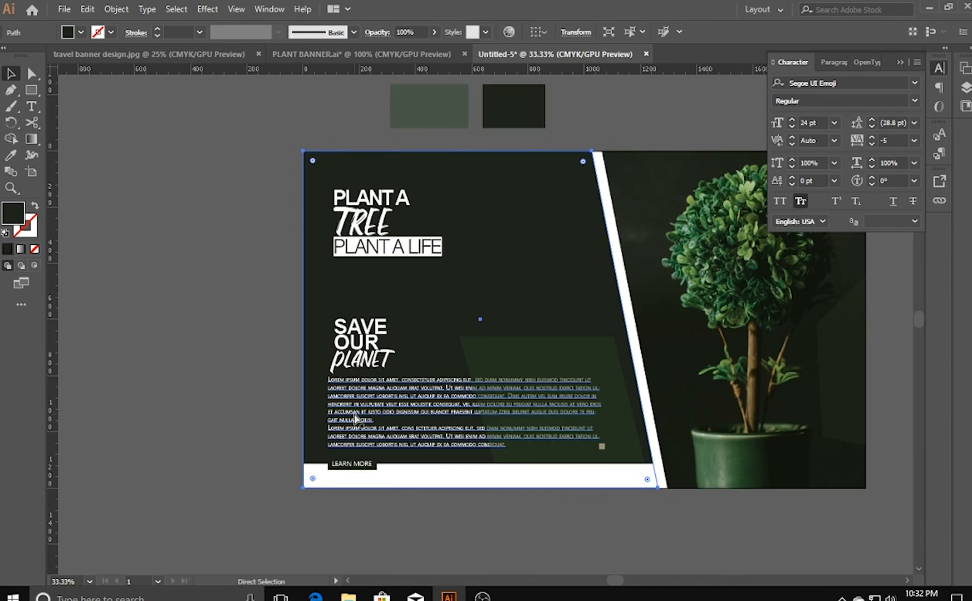
left_click(170, 415)
key("space")
left_click_drag(506, 538, 319, 540)
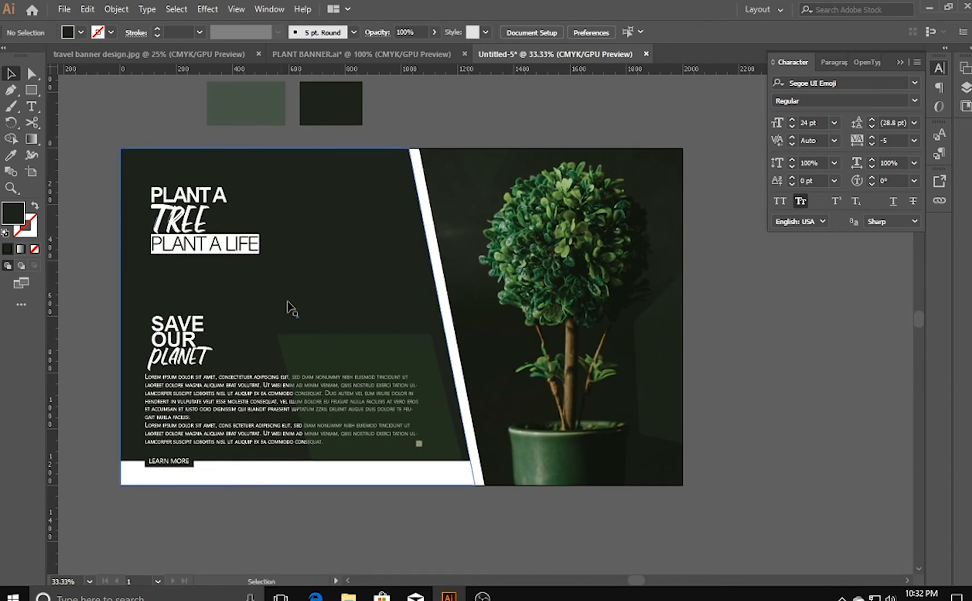
key("ctrl+plus")
key("ctrl+plus")
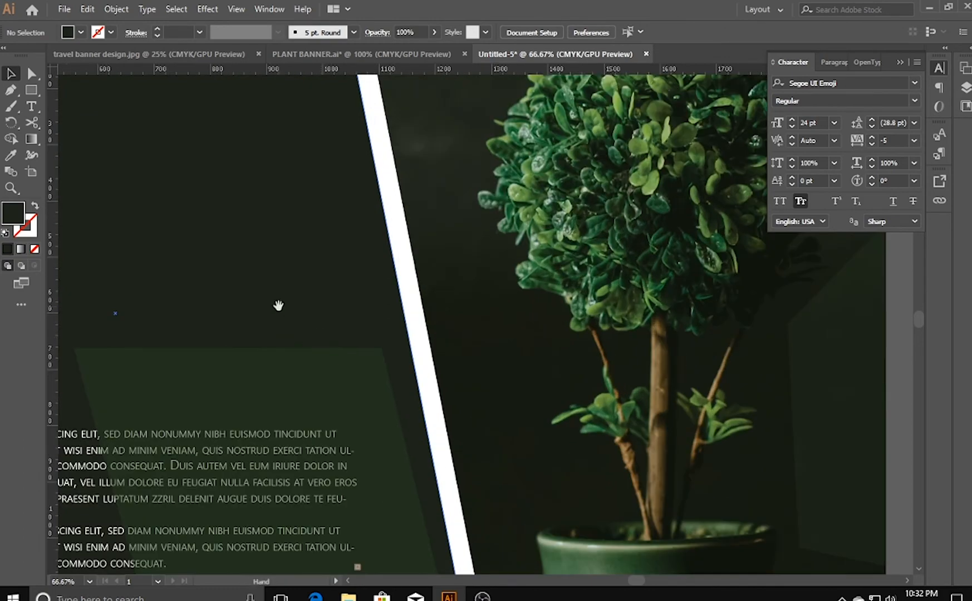
key("space")
left_click_drag(278, 304, 481, 268)
left_click(239, 176)
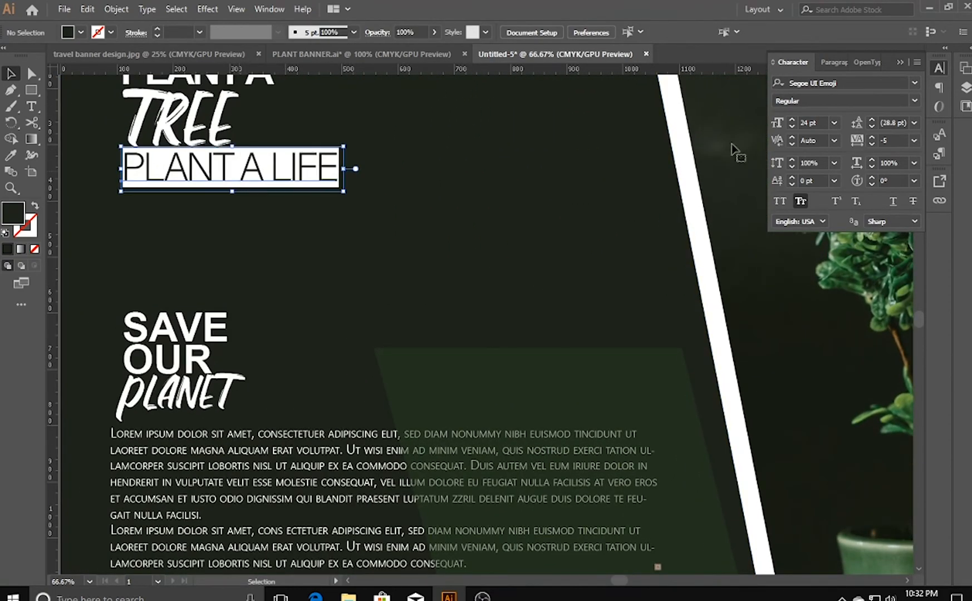
left_click(915, 82)
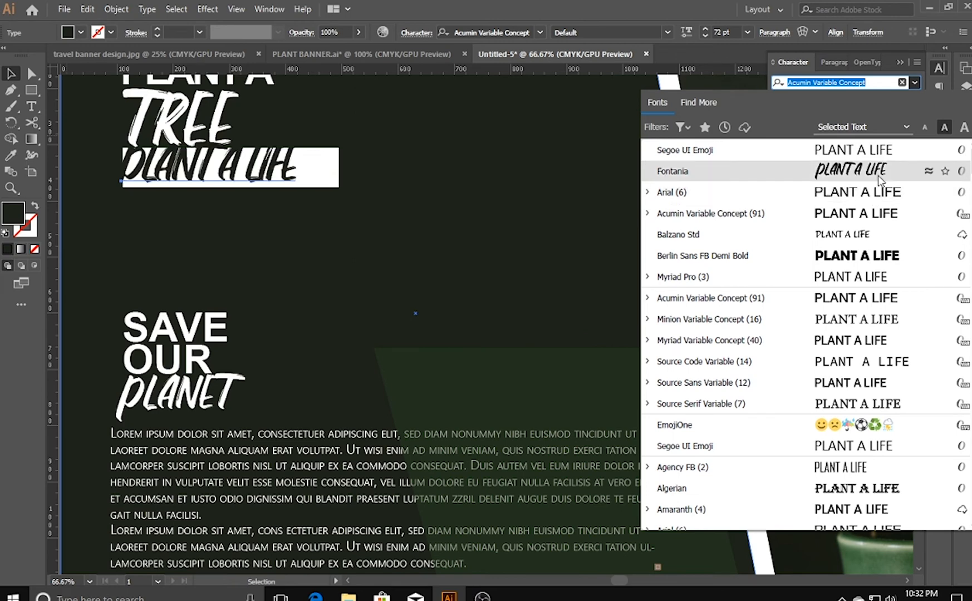
left_click(878, 175)
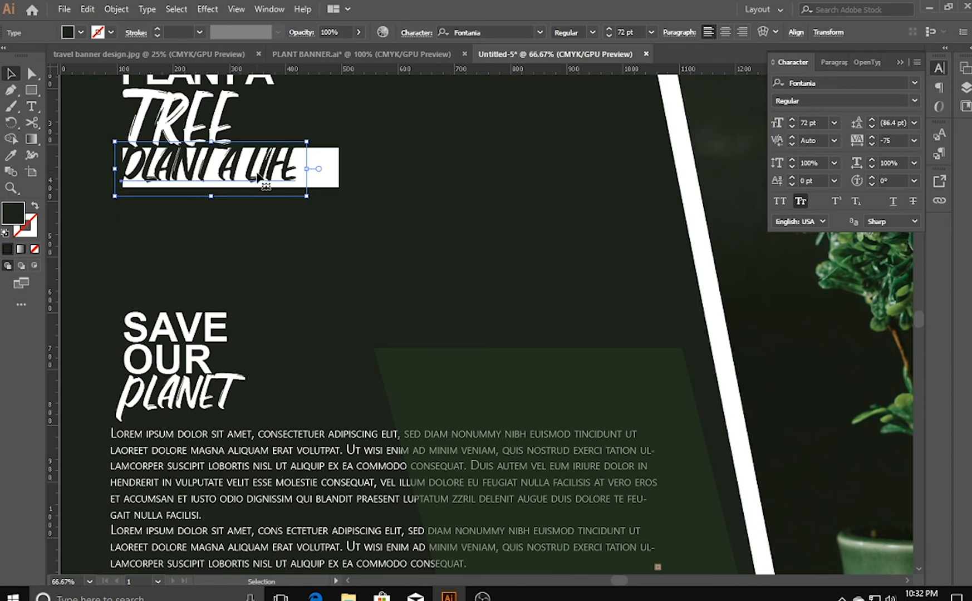
- Scale the PLANT A LIFE text down to 62.07 pt and shift it right inside the white rectangle
left_click_drag(304, 192, 271, 177)
left_click(282, 241)
left_click(314, 185)
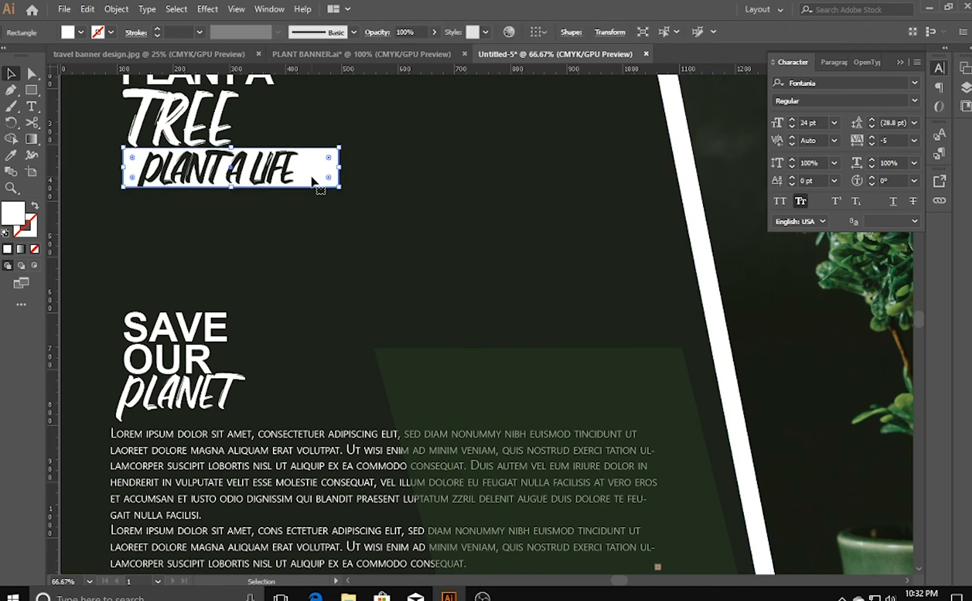
key("ctrl+plus")
key("ctrl+plus")
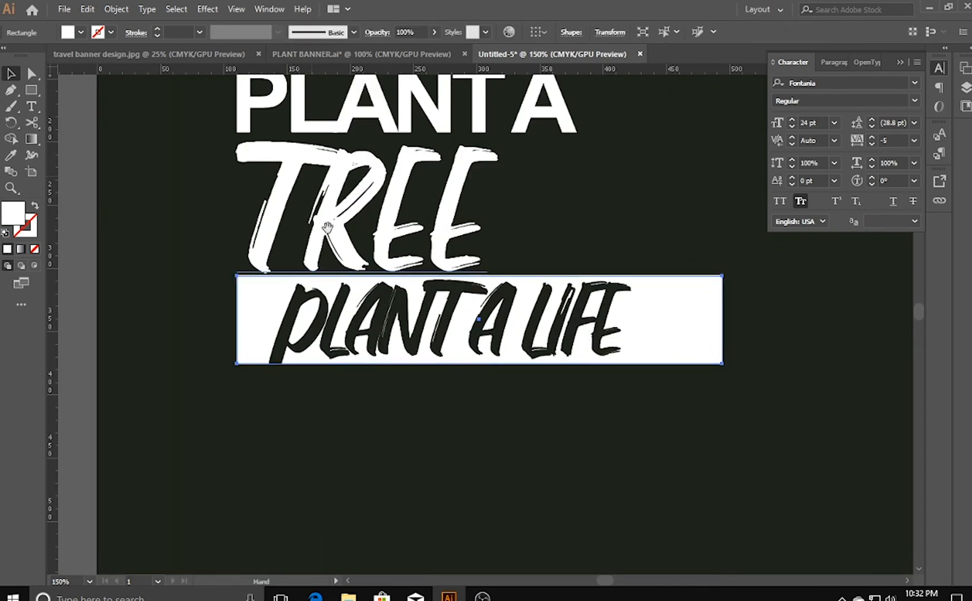
left_click_drag(310, 176, 176, 118)
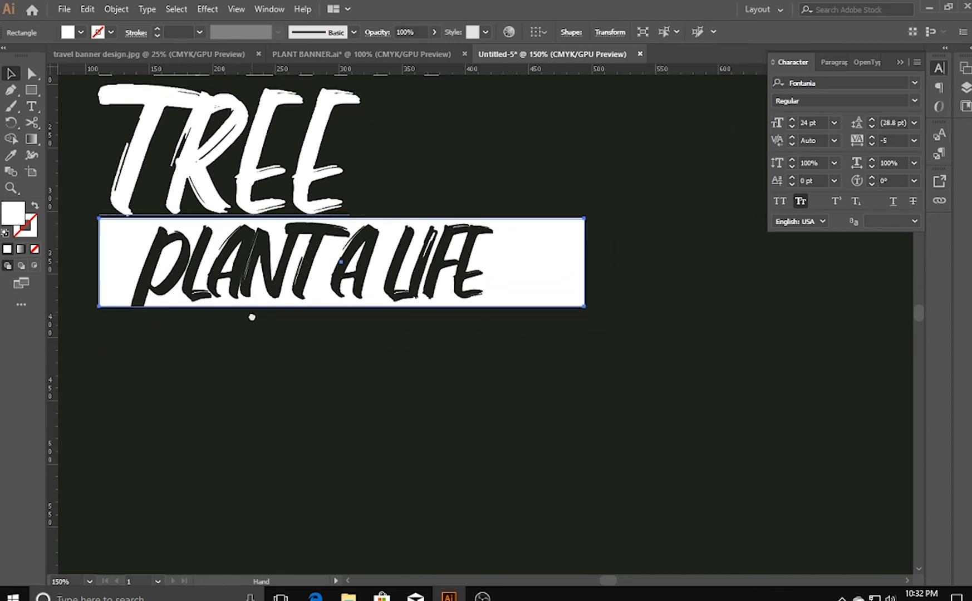
left_click(282, 273)
key("Right")
key("Right")
key("Right")
key("Right")
key("Right")
key("Right")
key("Right")
key("Right")
key("Right")
key("Right")
key("Right")
key("Right")
key("Right")
key("Right")
key("Right")
key("Right")
key("Right")
key("Right")
key("Right")
key("Right")
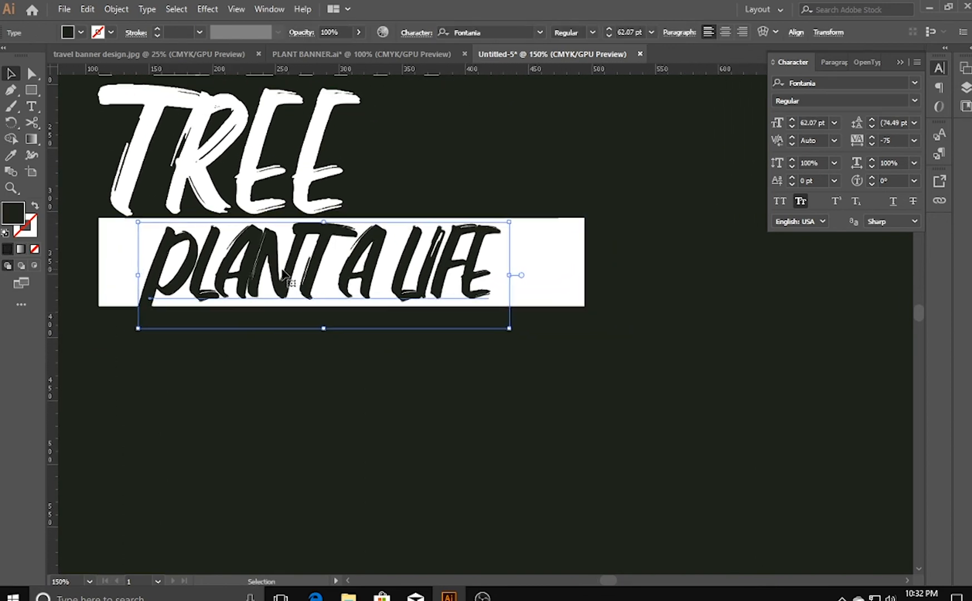
- Narrow the white rectangle from both sides to about 290 px wide so it fits closely around PLANT A LIFE
left_click(120, 288)
left_click_drag(99, 262, 153, 270)
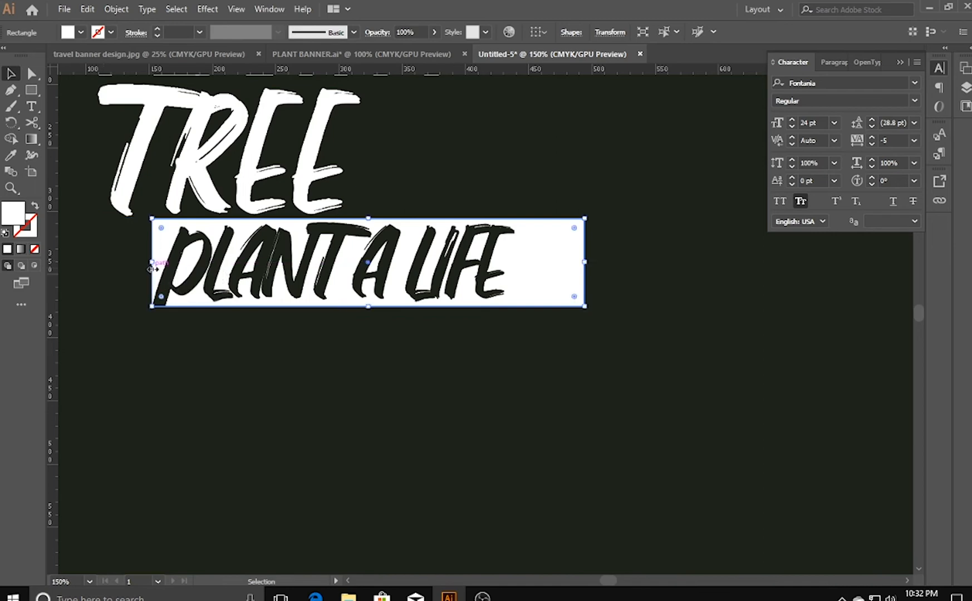
left_click_drag(583, 263, 521, 262)
left_click(563, 395)
key("space")
left_click_drag(663, 431, 341, 371)
left_click_drag(514, 377, 217, 360)
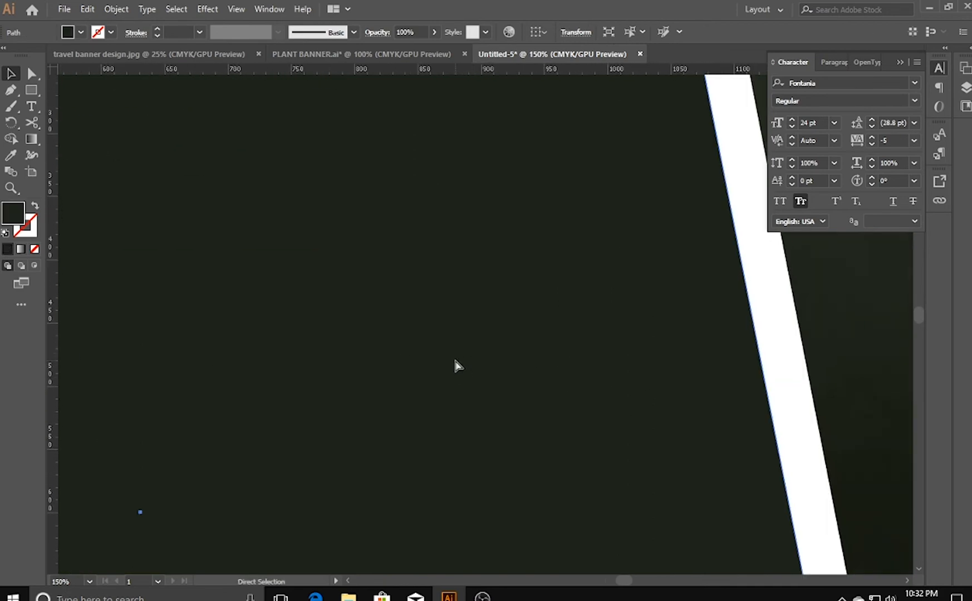
key("ctrl+0")
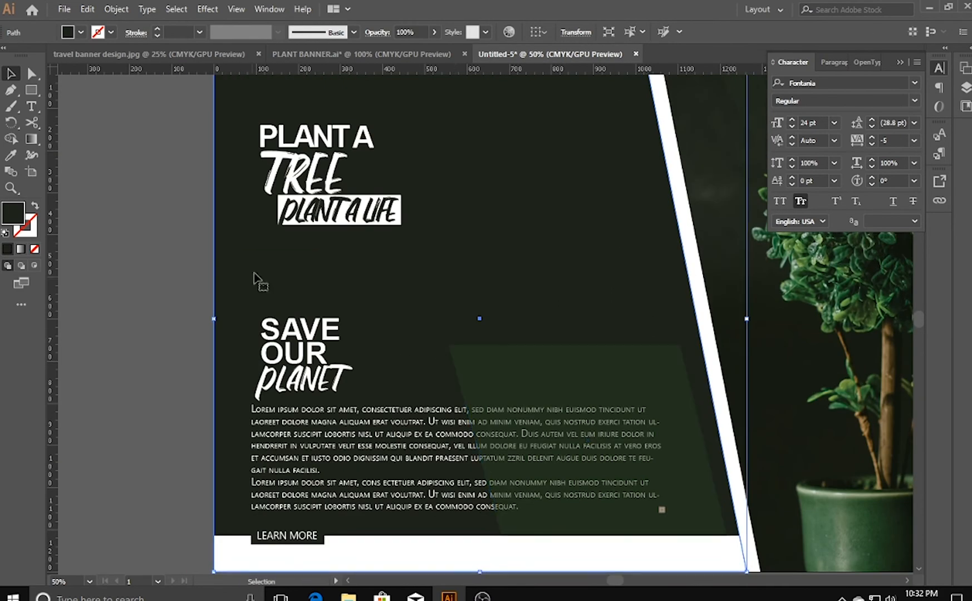
- Recolor the PLANT A LIFE text with a mid green sampled from the tree's leaves in the photo
left_click(323, 211)
key("space")
left_click_drag(509, 334, 335, 328)
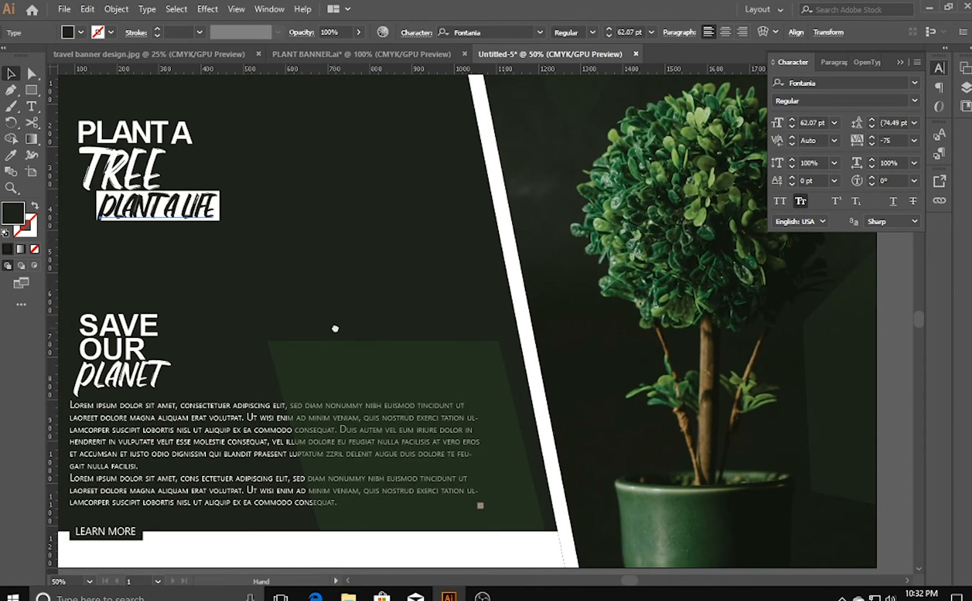
left_click(10, 154)
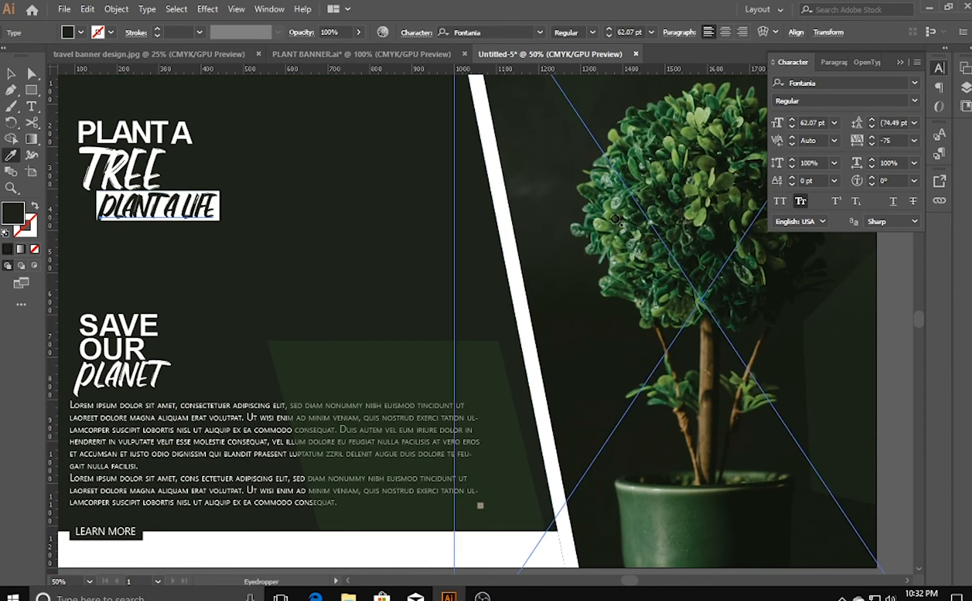
left_click(599, 225)
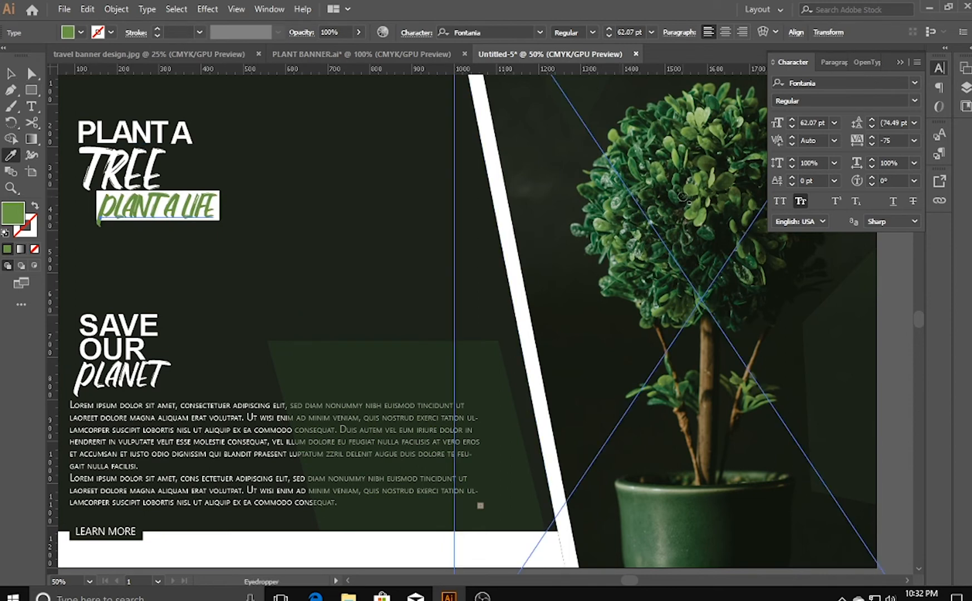
left_click(673, 201)
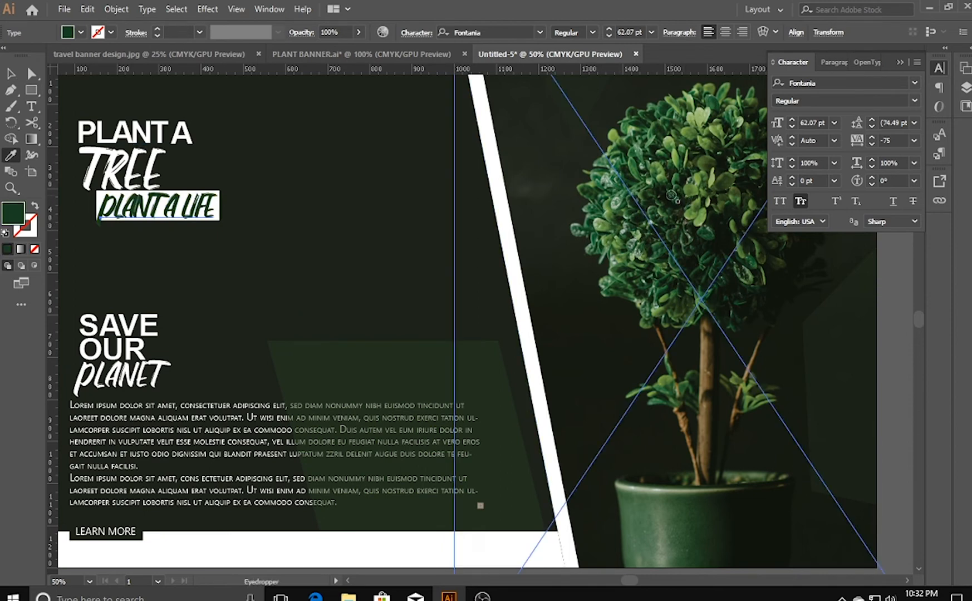
left_click(672, 190)
left_click(692, 138)
left_click(10, 73)
left_click(338, 220)
key("a")
key("v")
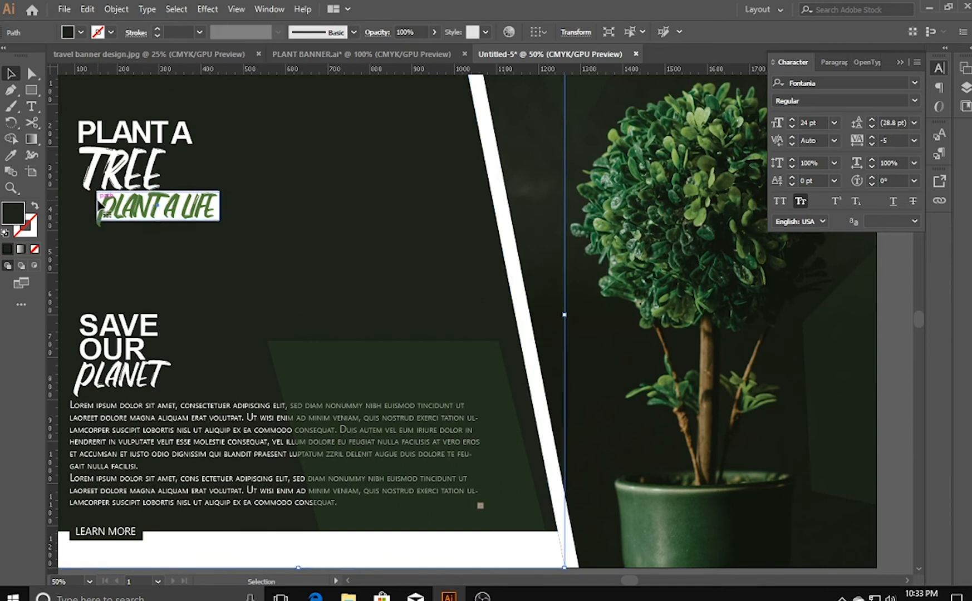
- Extend the white rectangle slightly outward at its lower-left corner and scale the PLANT A LIFE text down to 54.58 pt
left_click(96, 200)
mouse_move(97, 222)
left_mouse_down()
mouse_move(88, 236)
mouse_move(90, 227)
left_mouse_up()
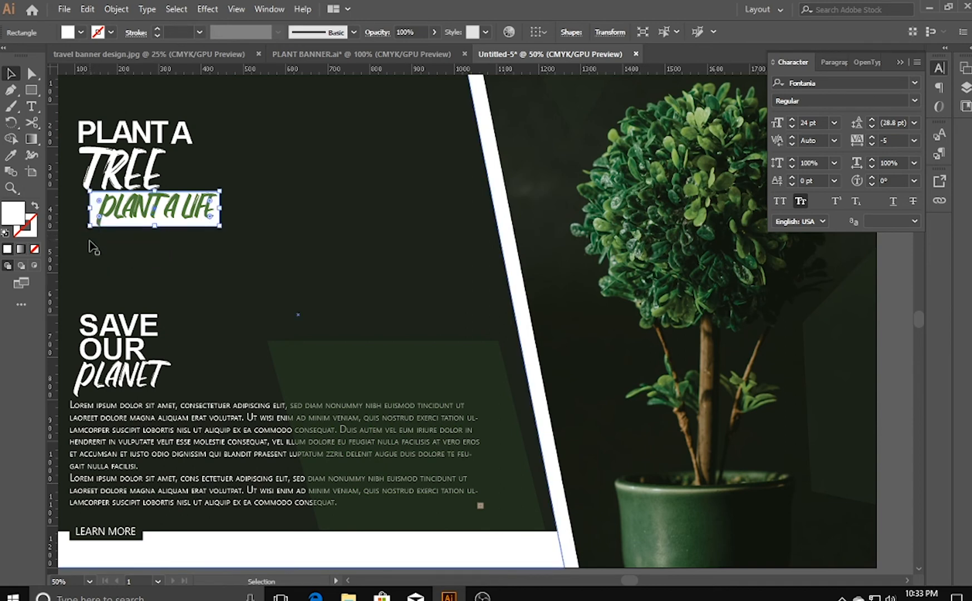
left_click(93, 249)
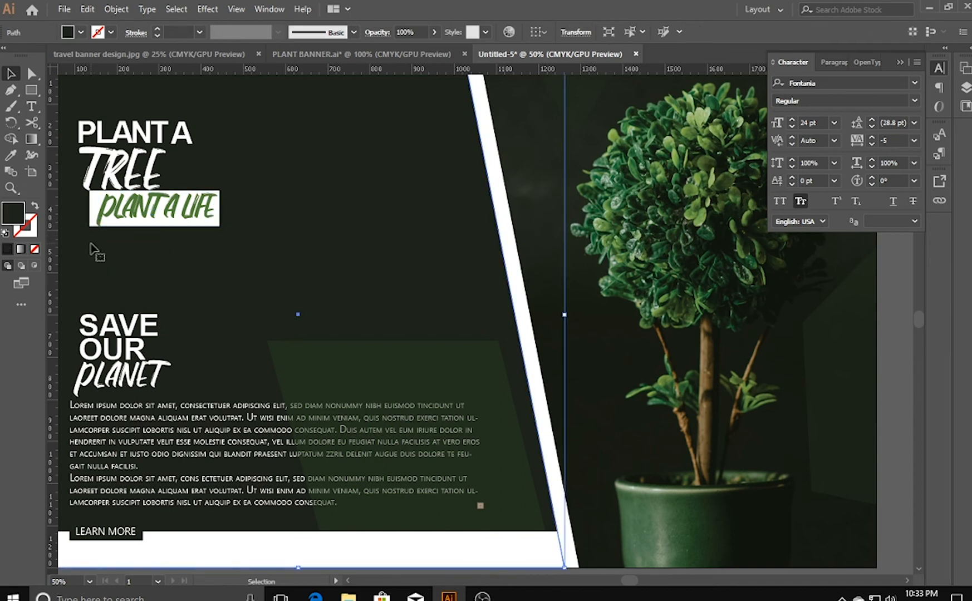
left_click(112, 216)
left_click(112, 216)
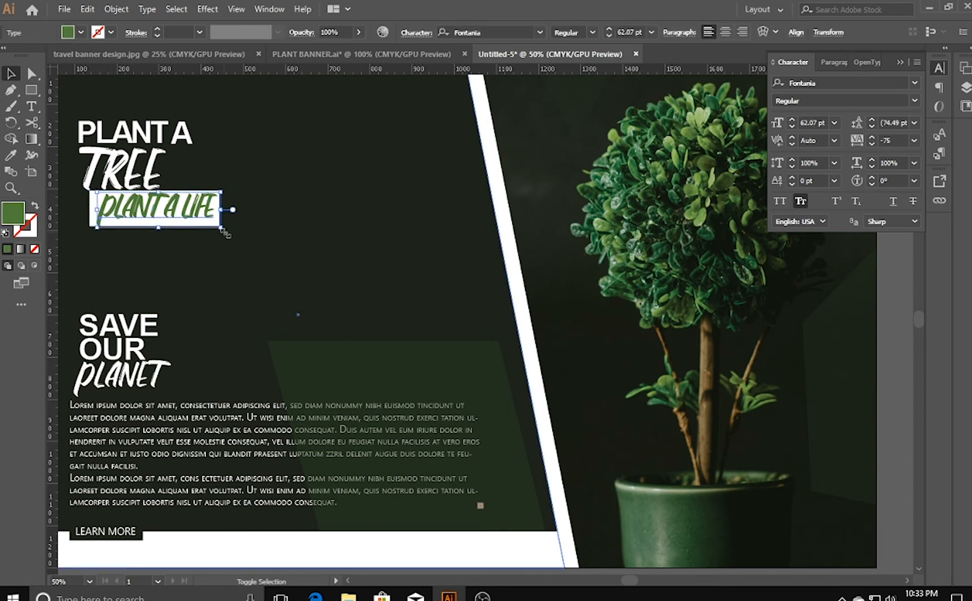
left_click_drag(221, 229, 210, 222)
left_click(180, 246)
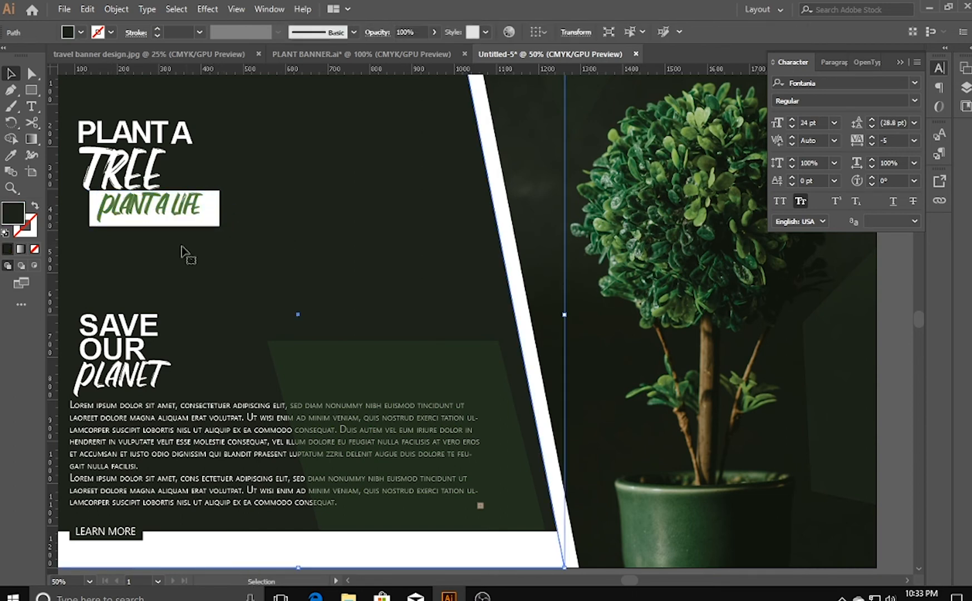
- Shrink the white rectangle from its lower, right and left edges so it fits closely around the PLANT A LIFE text
key("ctrl+equal")
key("ctrl+equal")
key("ctrl+equal")
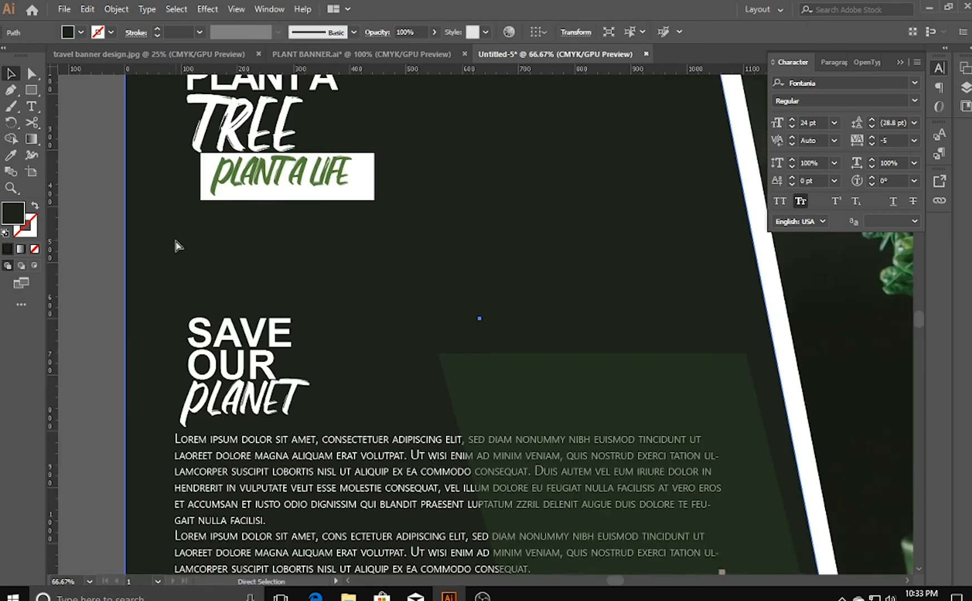
left_click_drag(181, 175, 403, 363)
left_click_drag(277, 291, 314, 432)
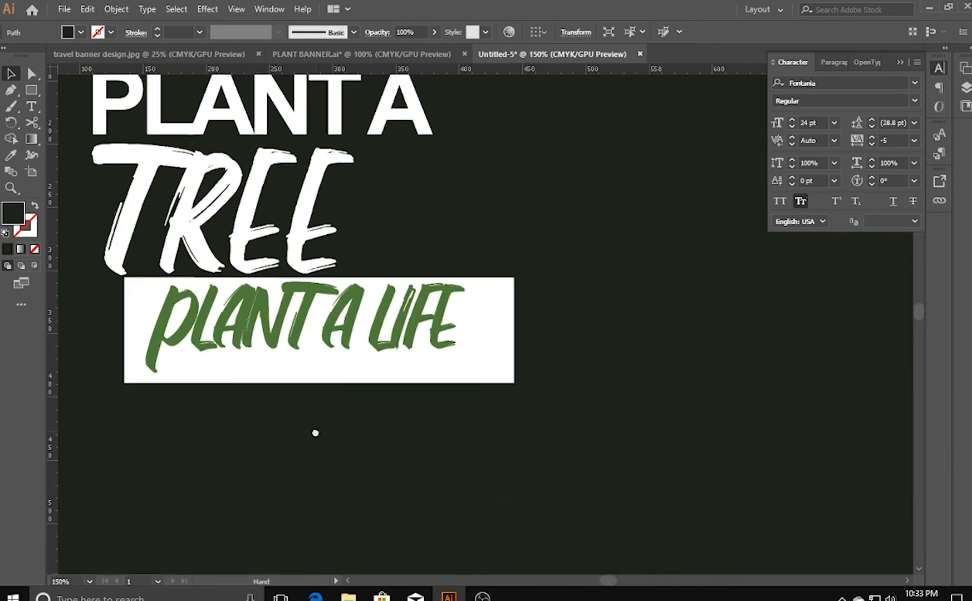
left_click(301, 368)
left_click(136, 369)
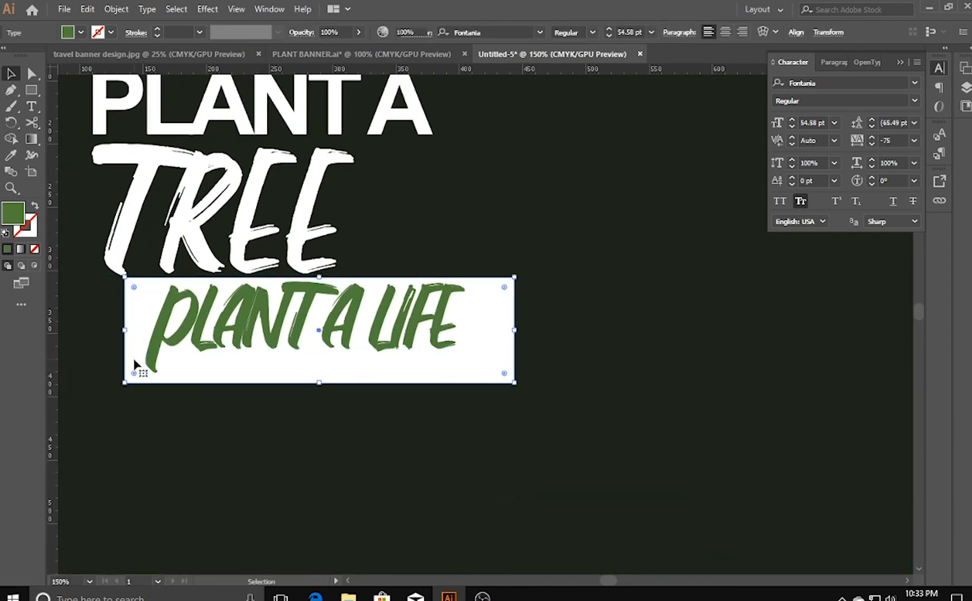
left_click_drag(318, 384, 318, 377)
left_click_drag(505, 323, 470, 327)
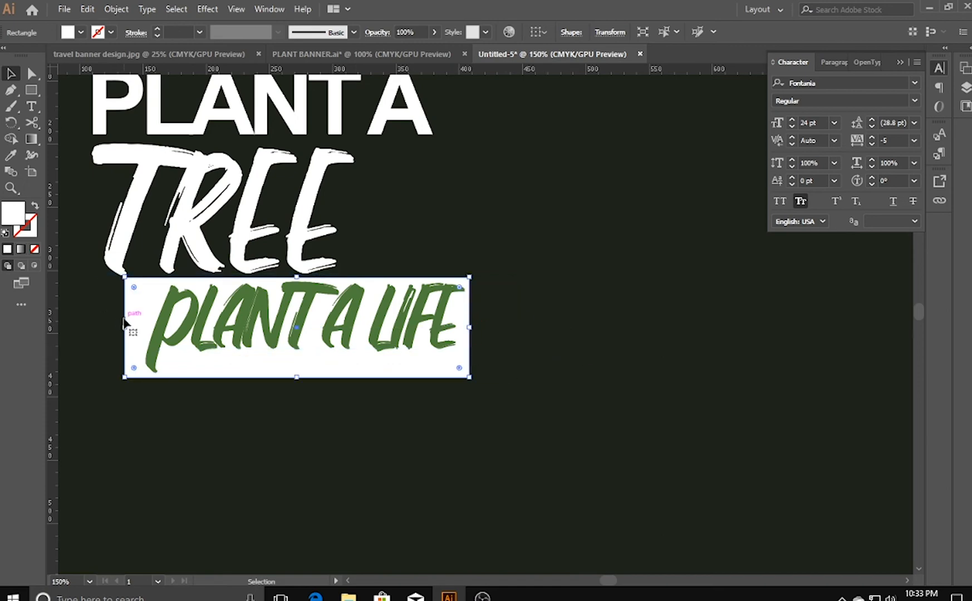
left_click_drag(127, 328, 143, 329)
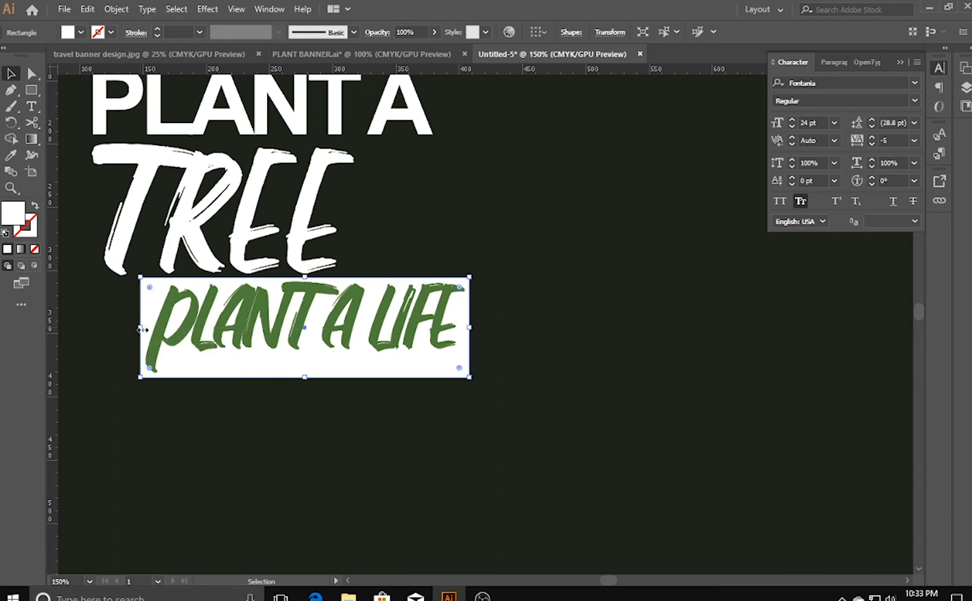
left_click_drag(305, 379, 304, 371)
left_click(304, 386)
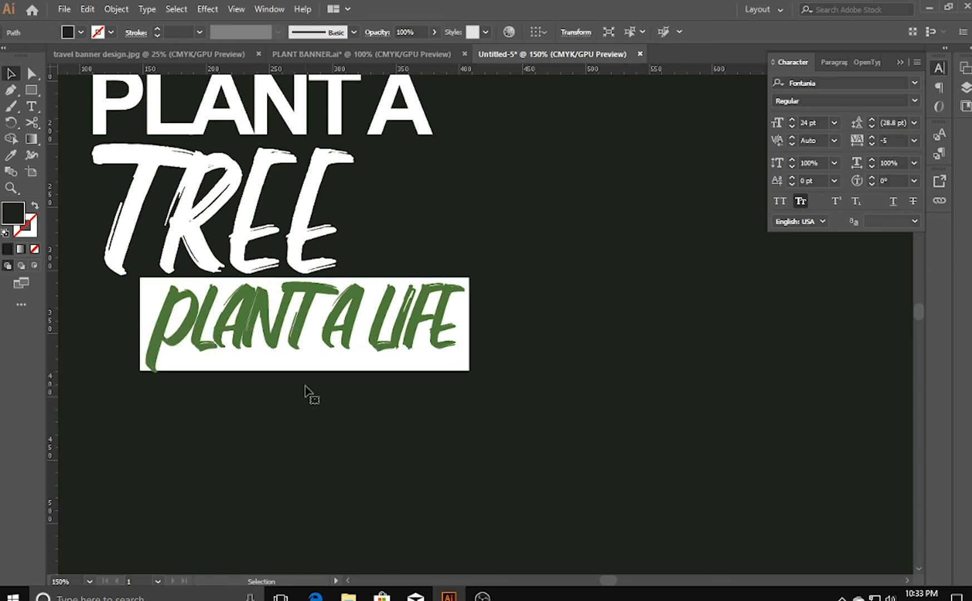
- Move the PLANT A LIFE text down to leave more white space above it in the rectangle
left_click_drag(251, 351, 249, 348)
left_click(265, 408)
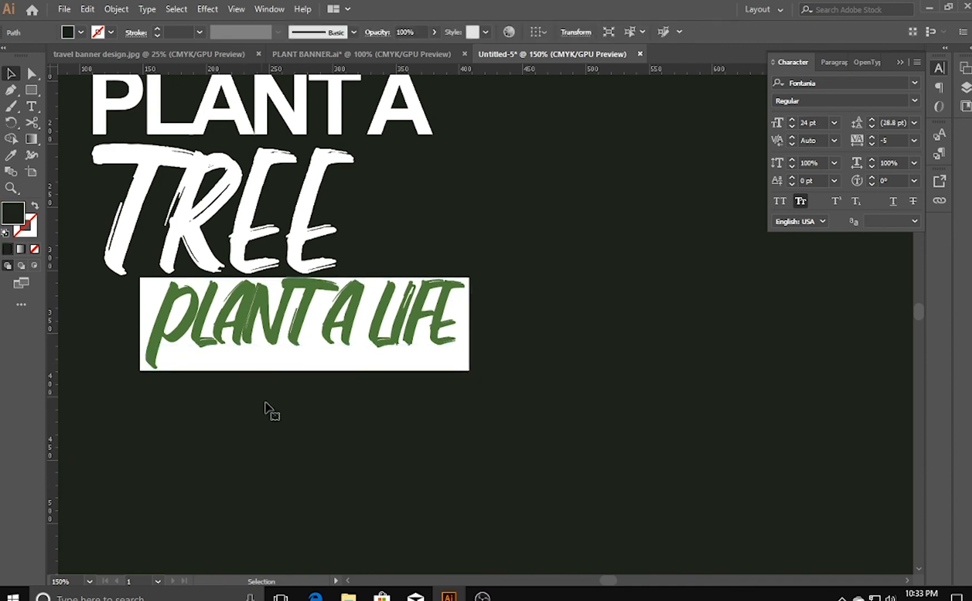
left_click(299, 330)
key("Down")
key("Down")
key("Down")
key("Down")
key("Down")
key("Down")
key("Down")
key("Down")
key("Down")
key("Down")
key("Down")
key("Down")
key("Down")
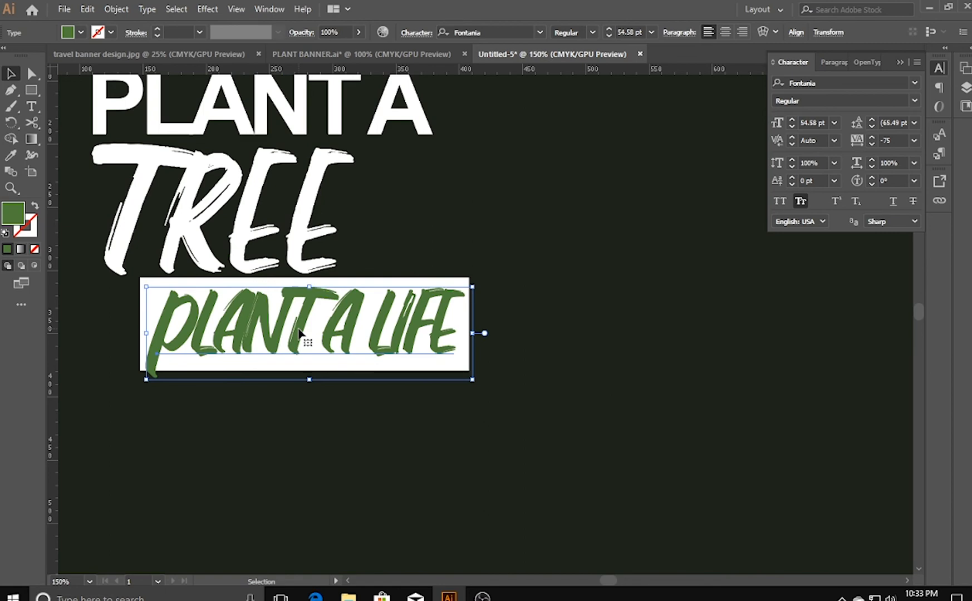
- Extend the lower edge of the white rectangle down past the PLANT A LIFE lettering
left_click(146, 316)
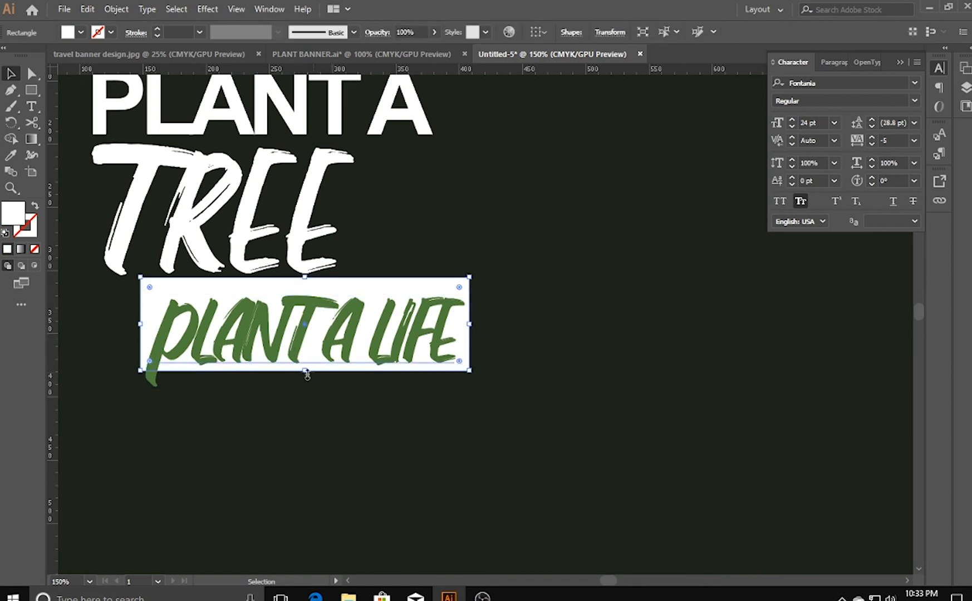
left_click_drag(305, 371, 306, 396)
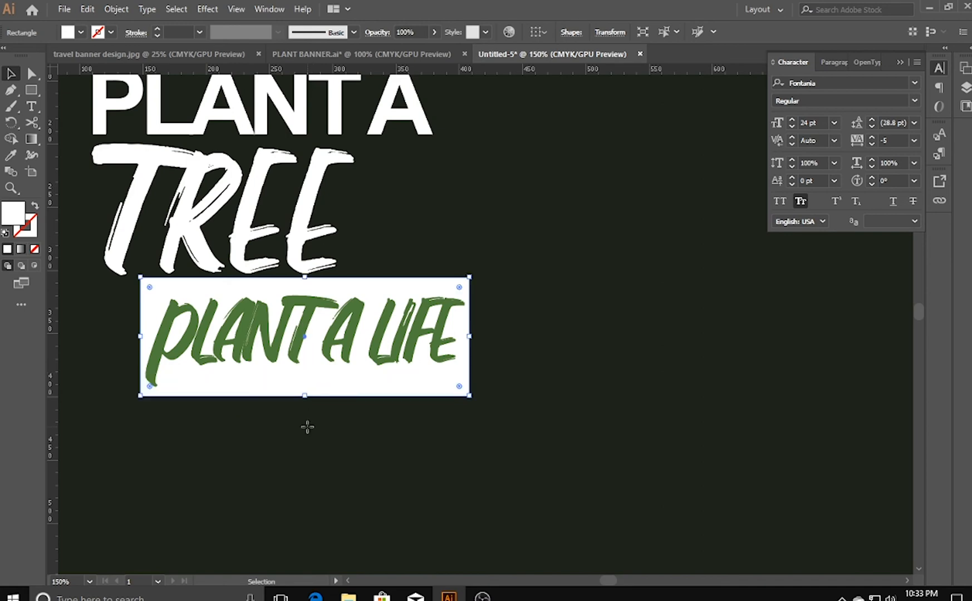
left_click(307, 433)
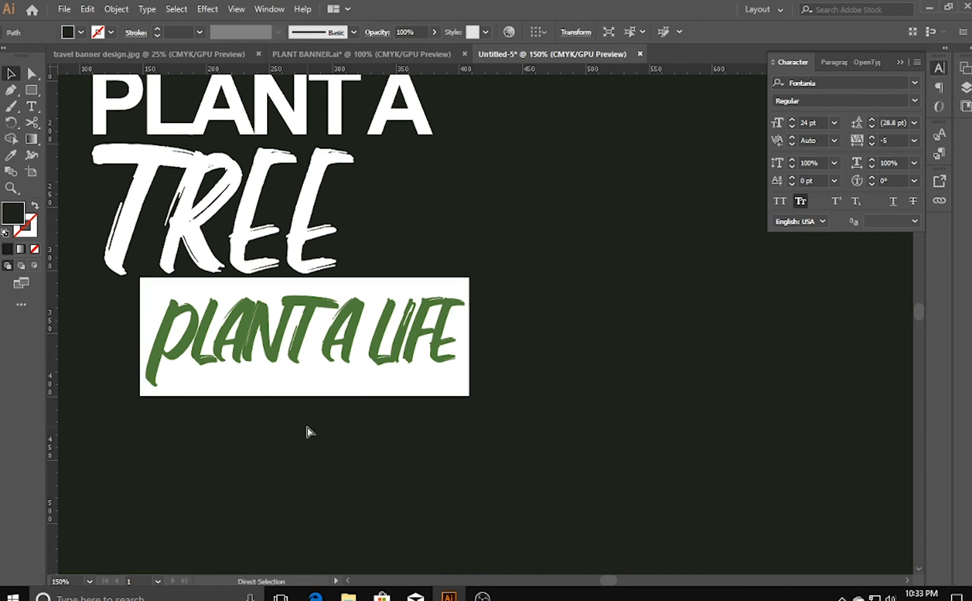
key("ctrl+0")
left_click(309, 432)
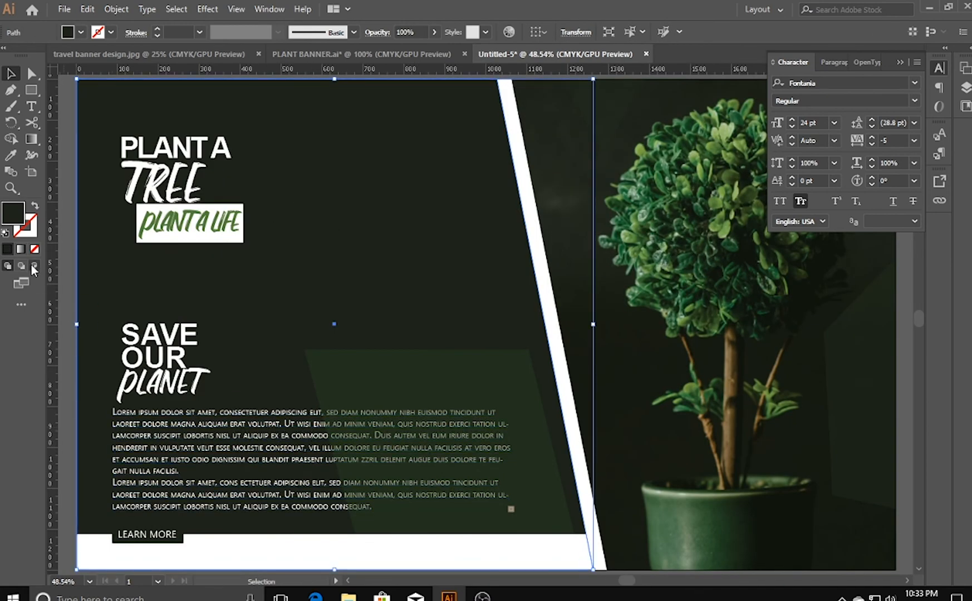
- Shift only the upper-right corner point of the white rectangle outward to the right to slant that side
key("a")
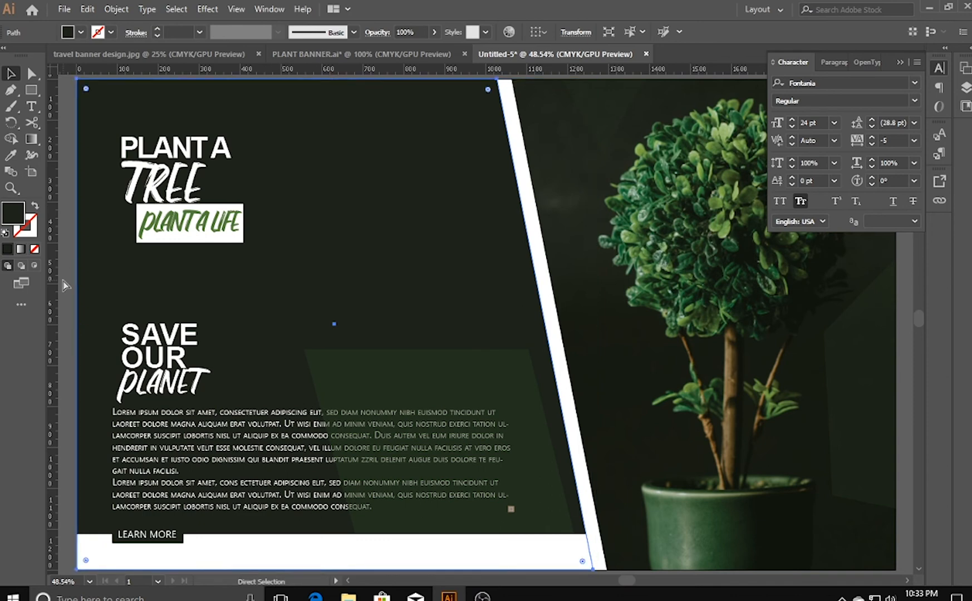
key("ctrl+plus")
key("ctrl+plus")
key("ctrl+plus")
left_click_drag(166, 129, 334, 446)
left_click(32, 75)
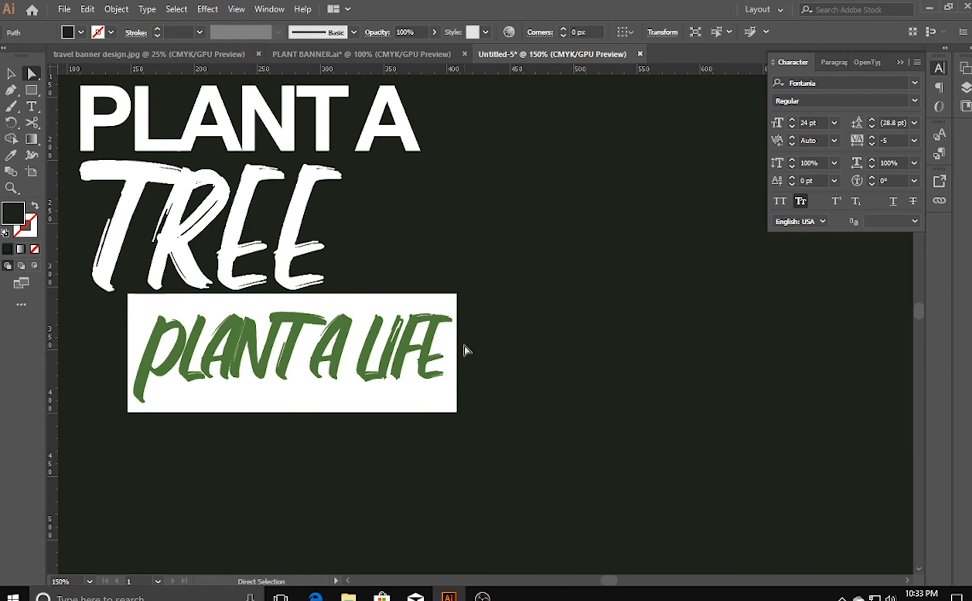
left_click(439, 306)
left_click_drag(457, 299, 481, 294)
key("ctrl+z")
left_click(488, 305)
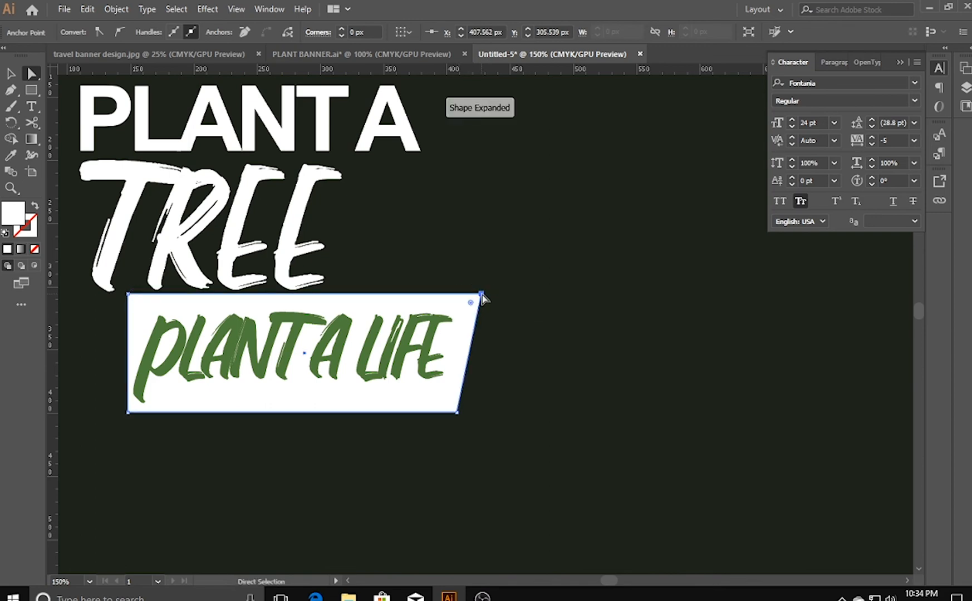
- Move the white shape's upper-left corner inward, lower-left corner outward and both right corners inward to form a forward-slanting parallelogram
left_click_drag(130, 295, 155, 294)
left_click_drag(128, 413, 117, 412)
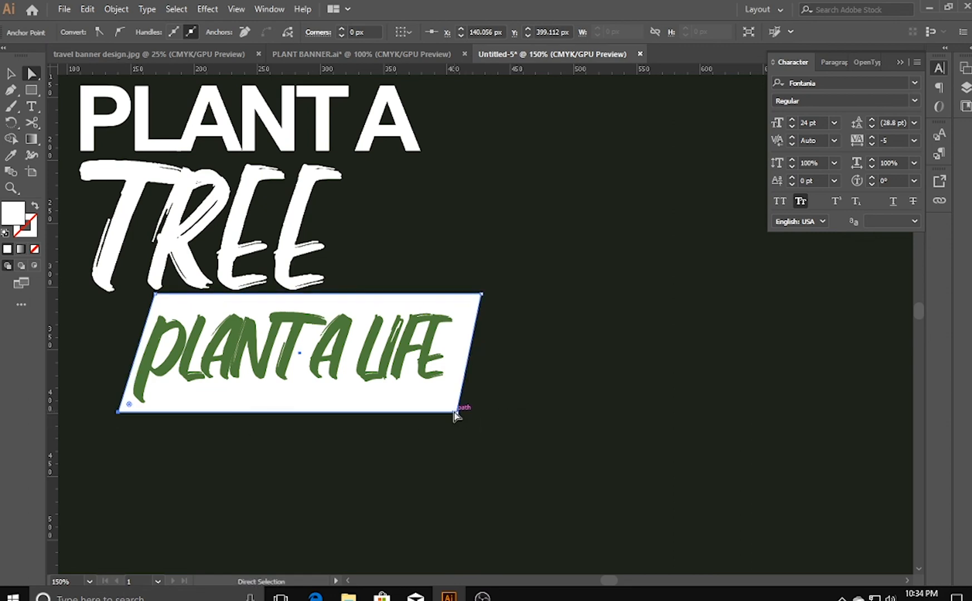
left_click_drag(455, 415, 433, 413)
mouse_move(480, 298)
left_mouse_down()
mouse_move(468, 302)
mouse_move(475, 294)
left_mouse_up()
left_click_drag(434, 413, 439, 414)
left_click(13, 74)
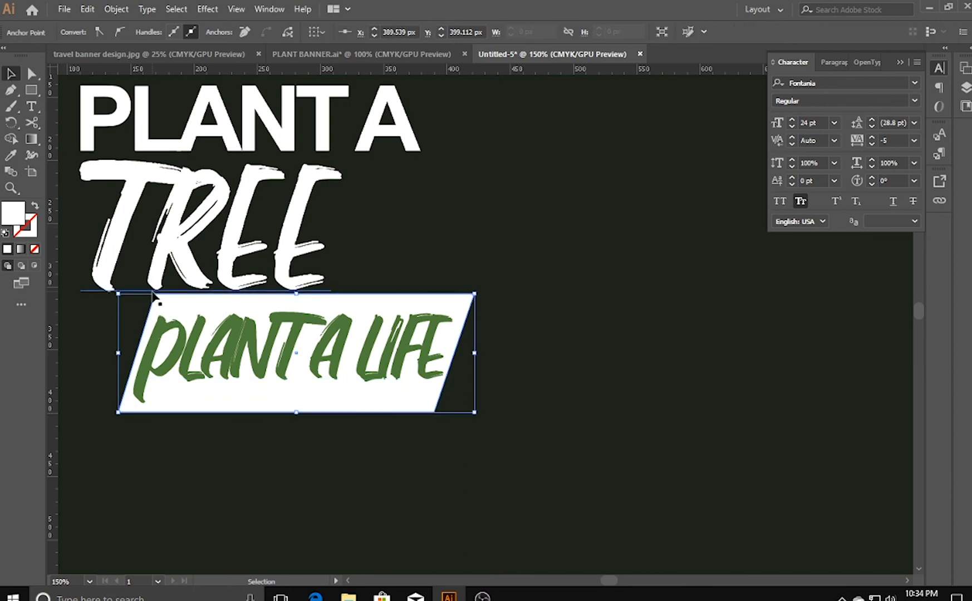
left_click(79, 375)
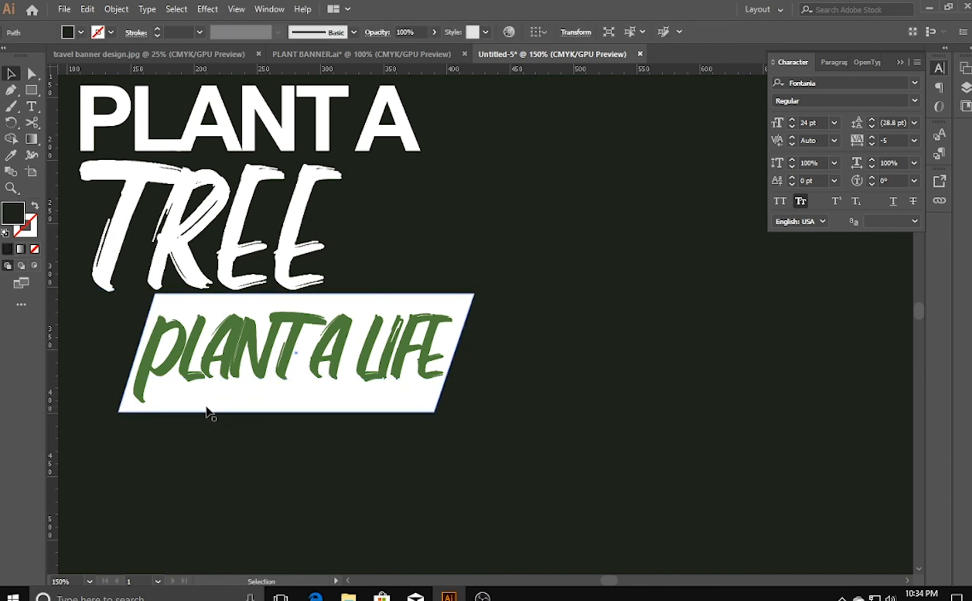
left_click(206, 407)
key("Left")
key("Left")
key("Left")
key("Right")
key("Right")
key("Right")
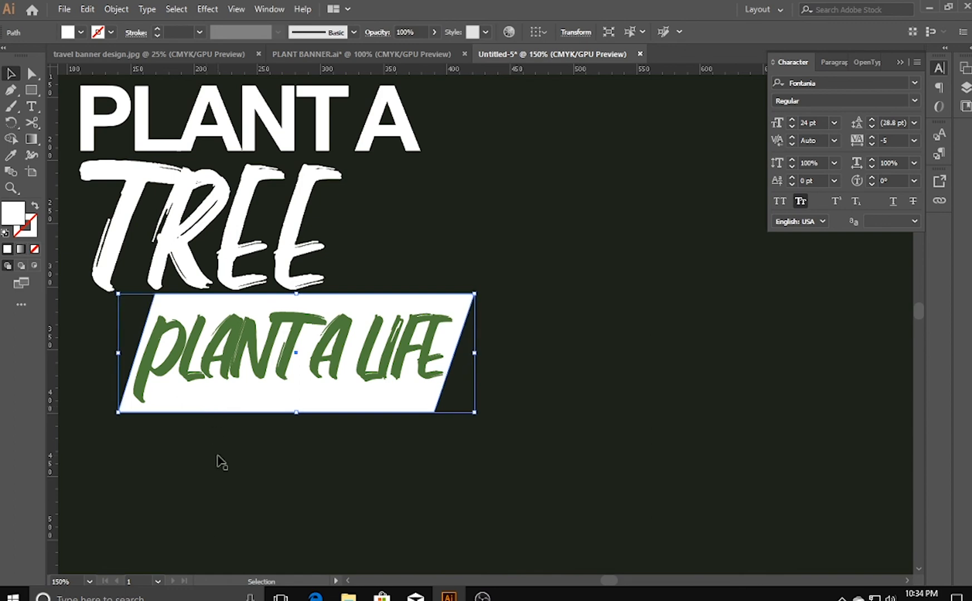
left_click(217, 456)
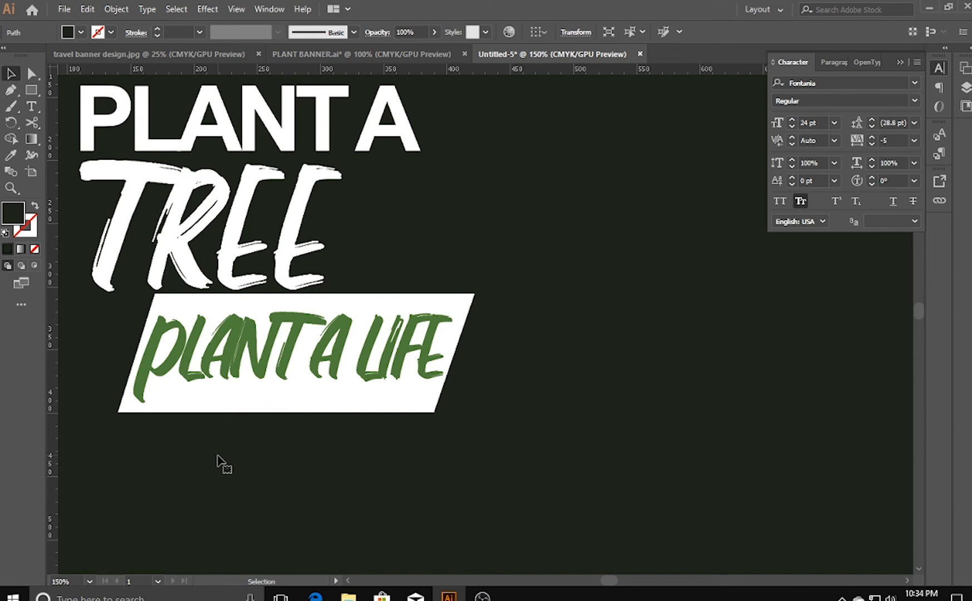
- Nudge the PLANET and OUR lines slightly down to even out the spacing in the SAVE OUR PLANET heading
key("ctrl+minus")
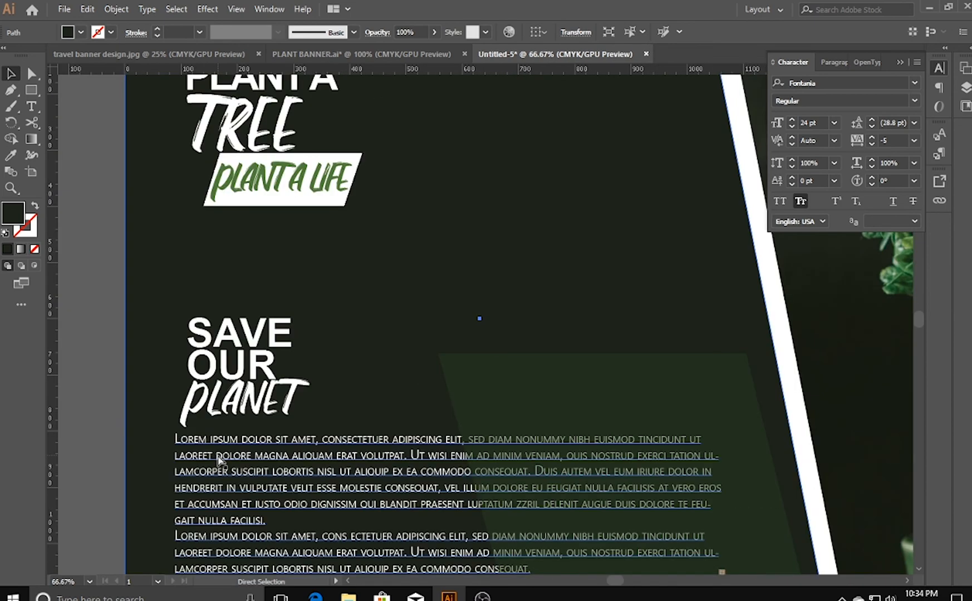
key("ctrl+minus")
key("ctrl+minus")
left_click_drag(222, 365, 146, 371)
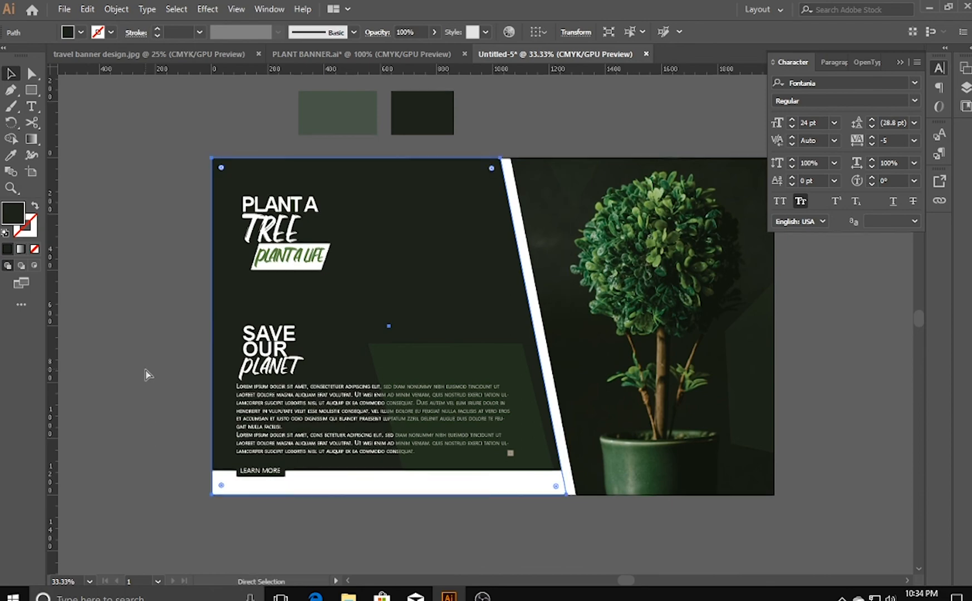
key("ctrl+plus")
key("ctrl+plus")
key("ctrl+plus")
left_click_drag(201, 398, 314, 369)
left_click(273, 435)
left_click_drag(273, 434, 273, 438)
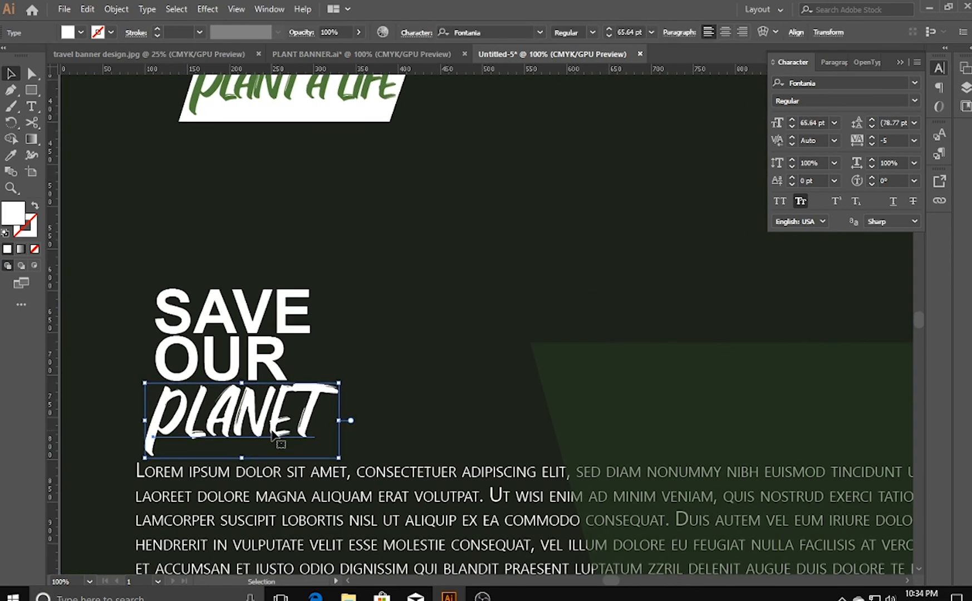
left_click(96, 387)
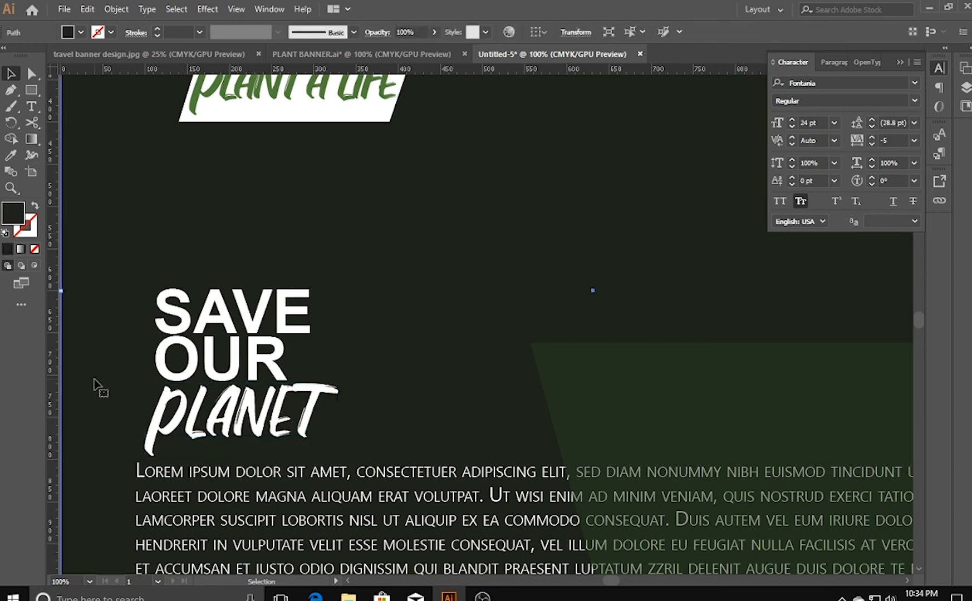
left_click(206, 364)
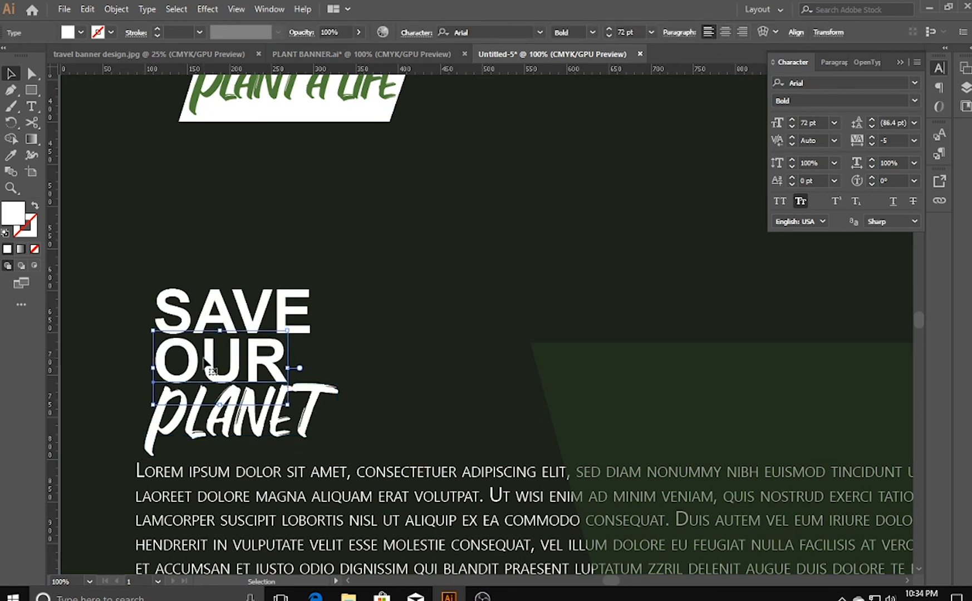
left_click(392, 449)
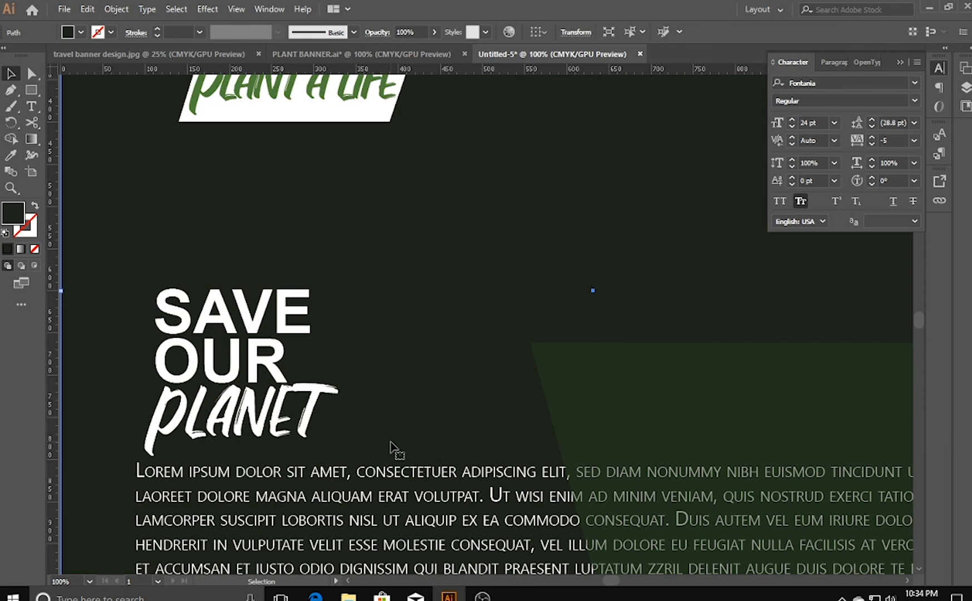
- Delete the faint green translucent shape over the right side of the plant photo
key("ctrl+minus")
key("ctrl+minus")
key("ctrl+minus")
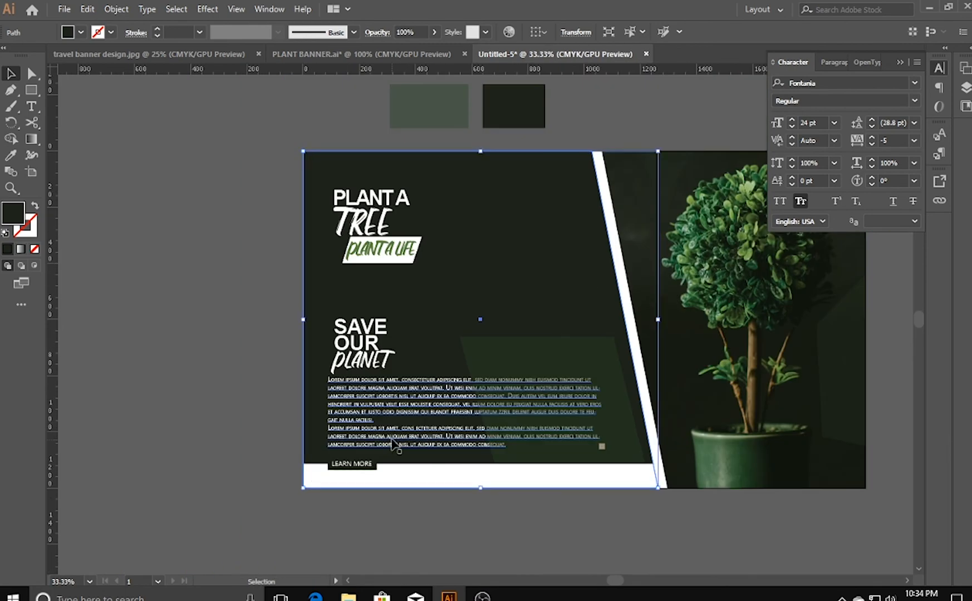
left_click_drag(564, 531, 378, 524)
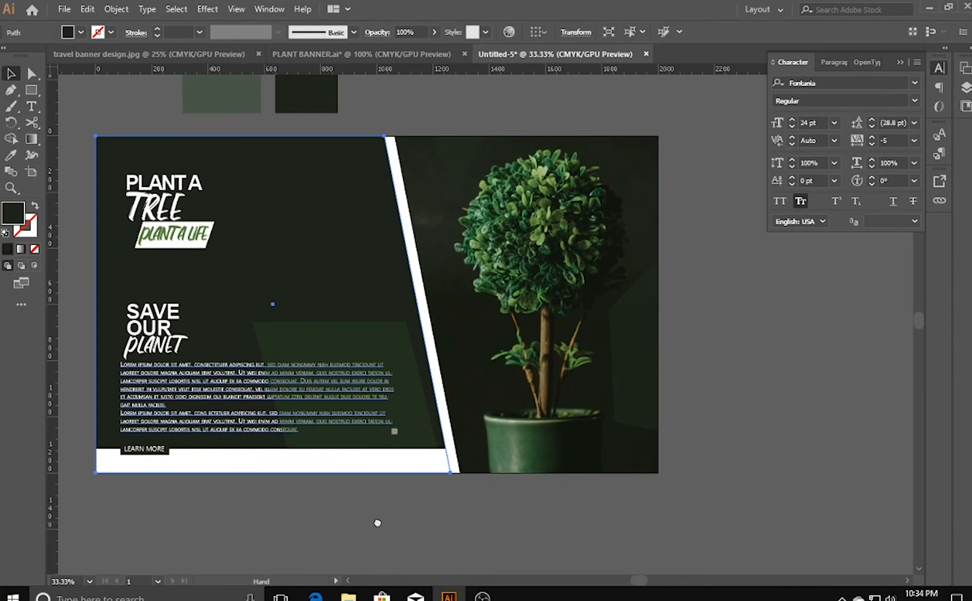
left_click(644, 386)
key("Delete")
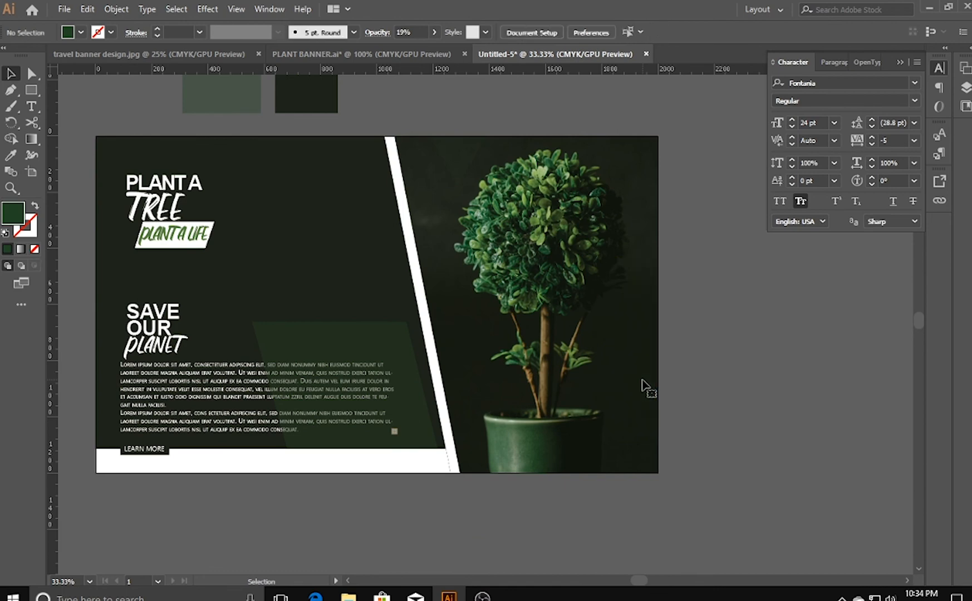